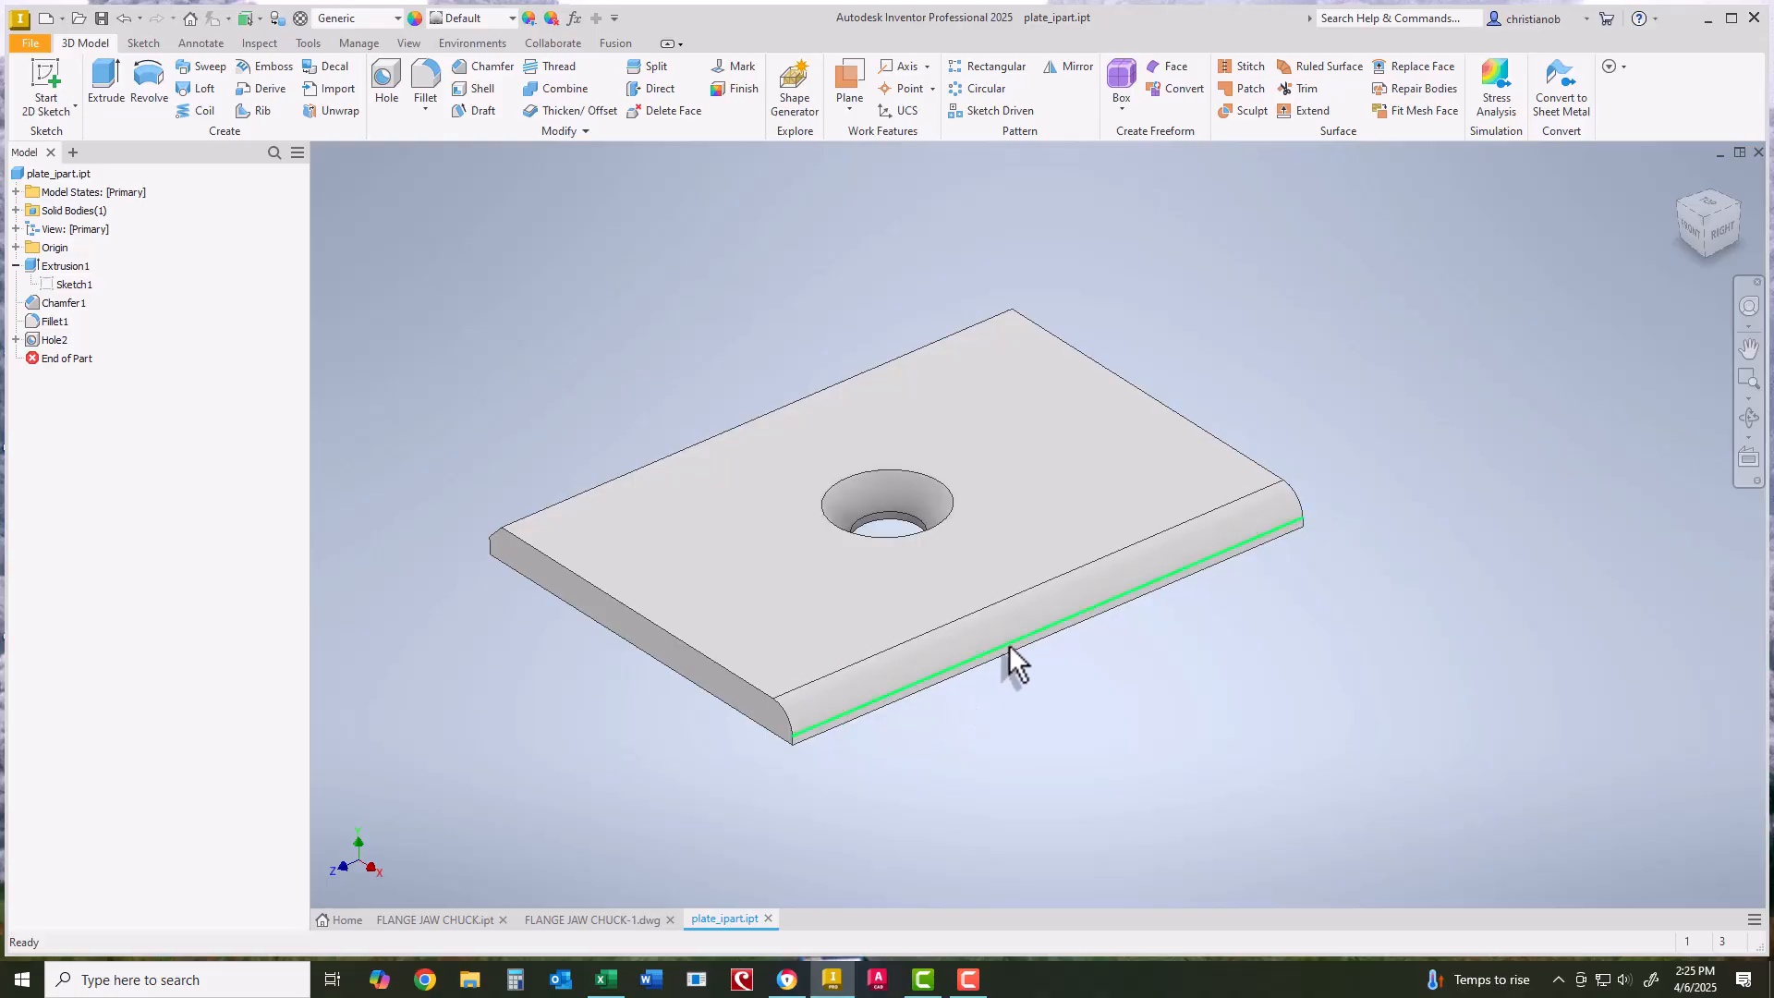
# Start creating an iPart from the plate and expand the chamfer, fillet and hole features to show their parameters.
pyautogui.click(360, 43)
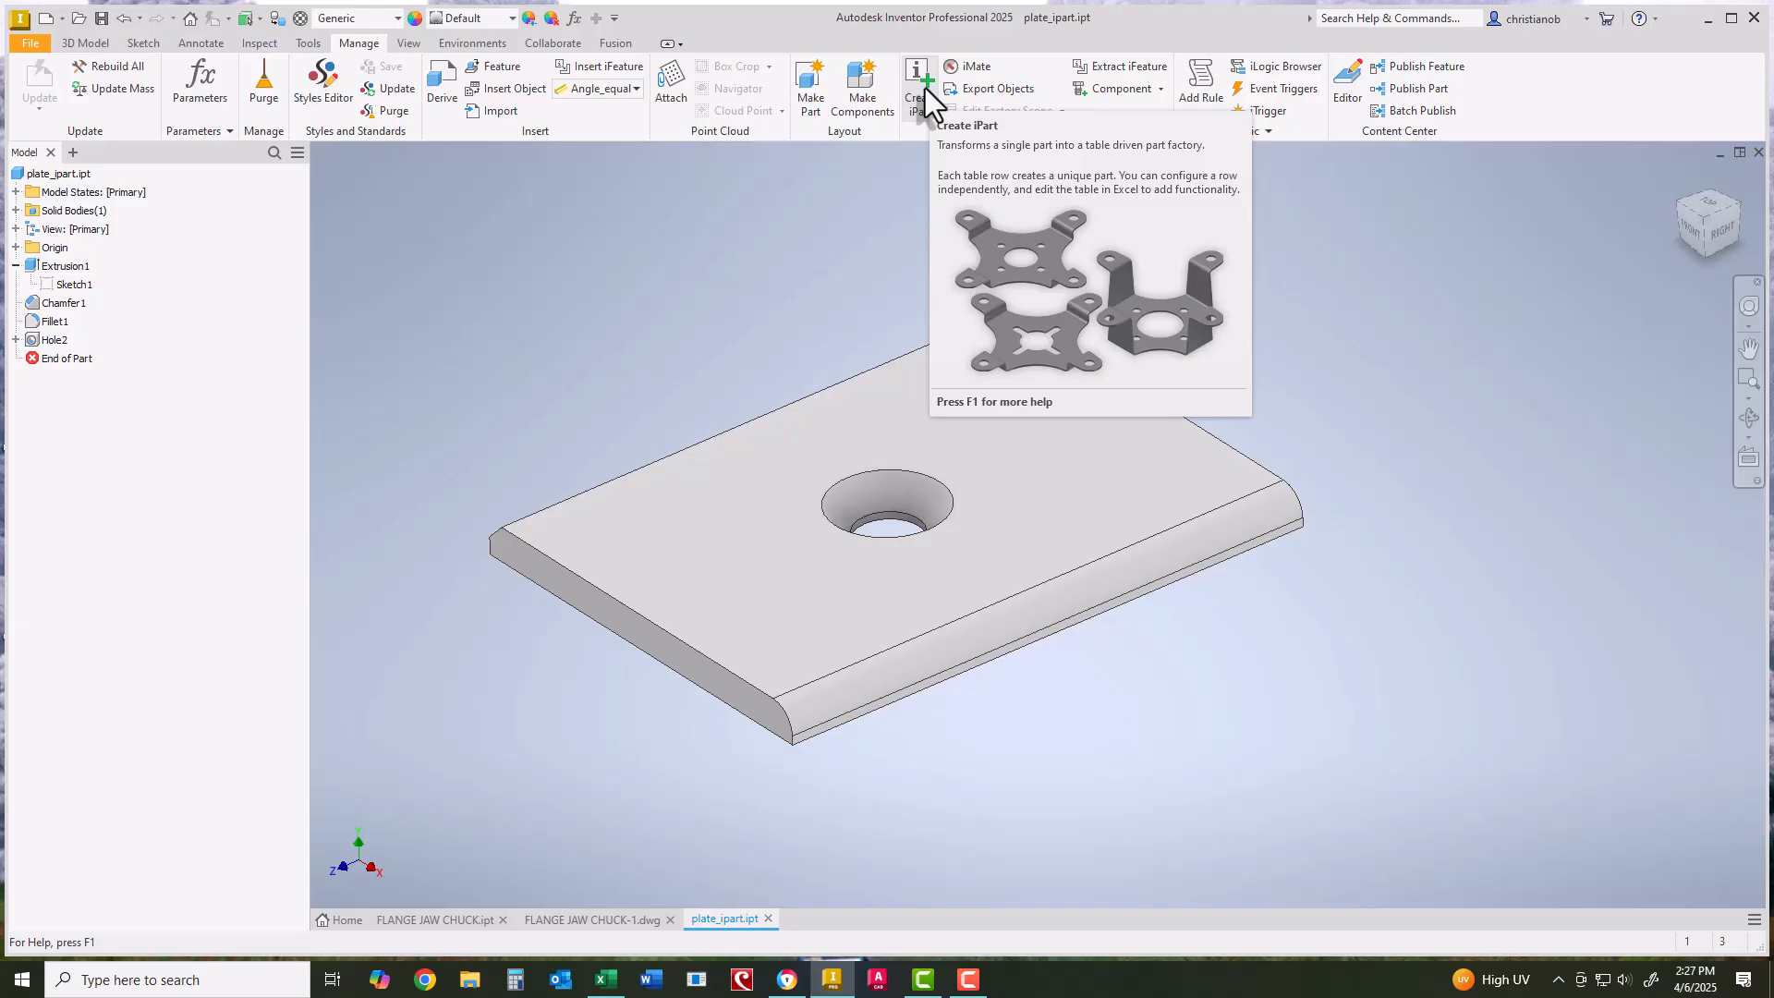
pyautogui.click(920, 83)
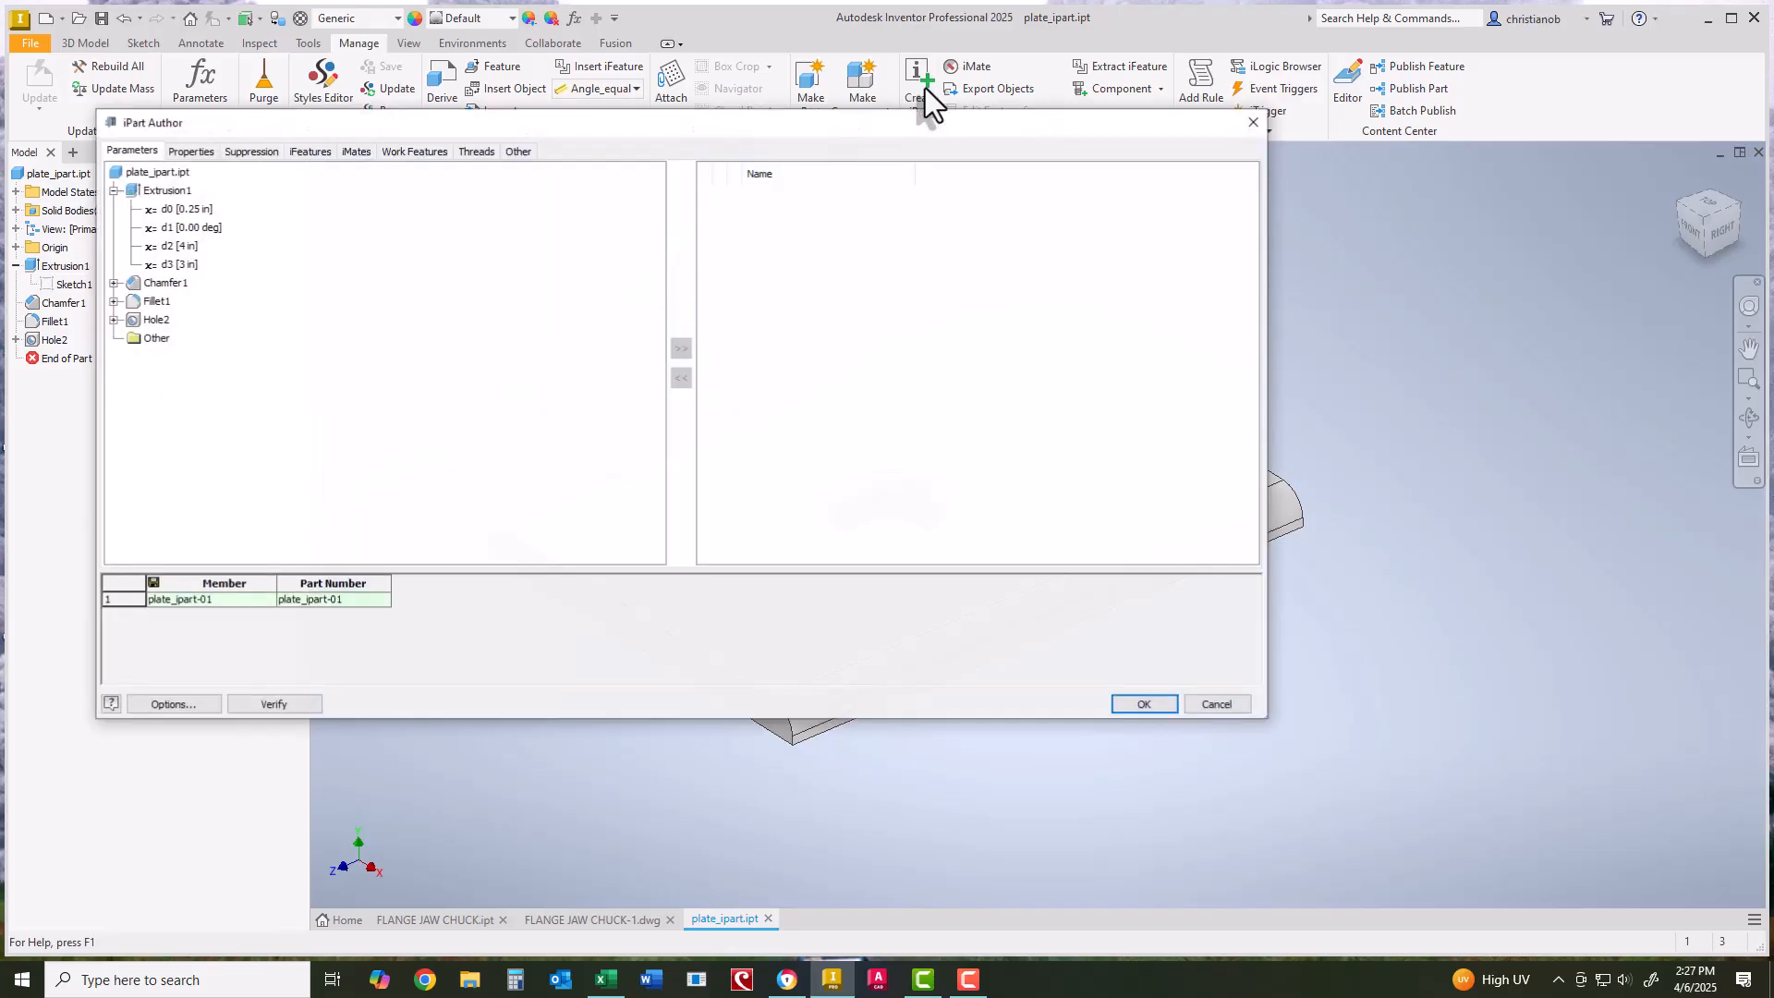
pyautogui.moveTo(711, 128); pyautogui.dragTo(887, 78)
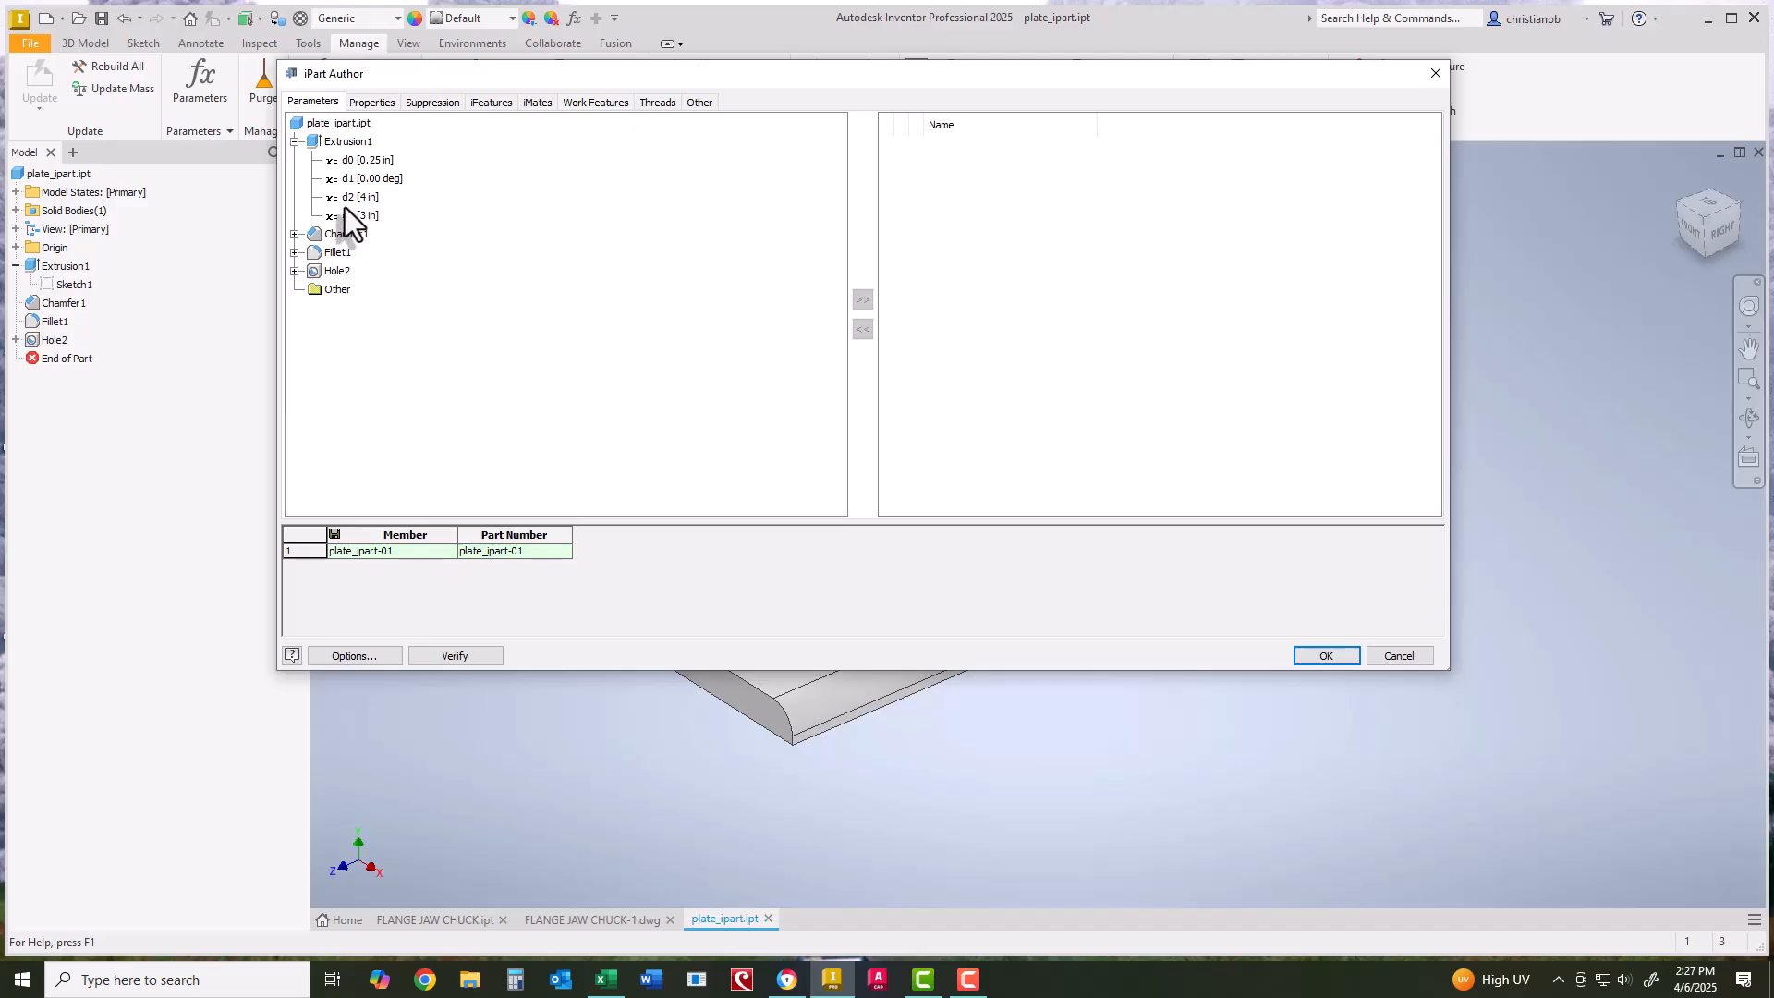
pyautogui.click(295, 234)
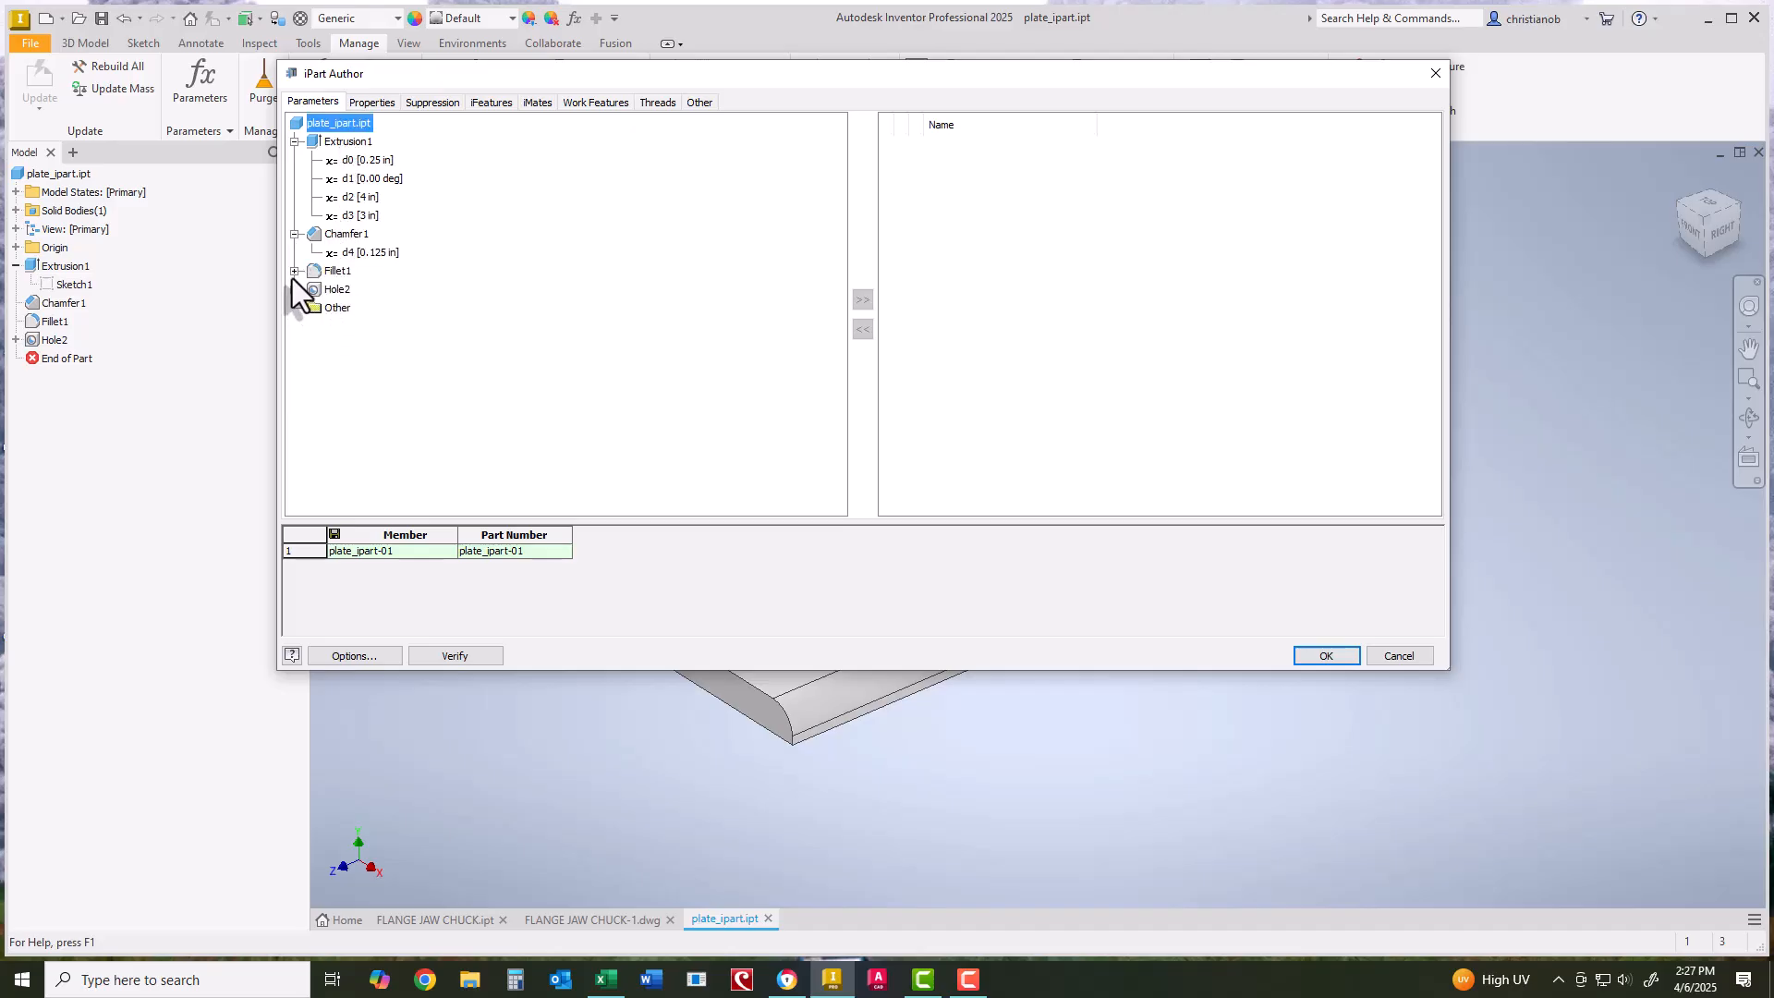
pyautogui.click(295, 271)
pyautogui.click(295, 307)
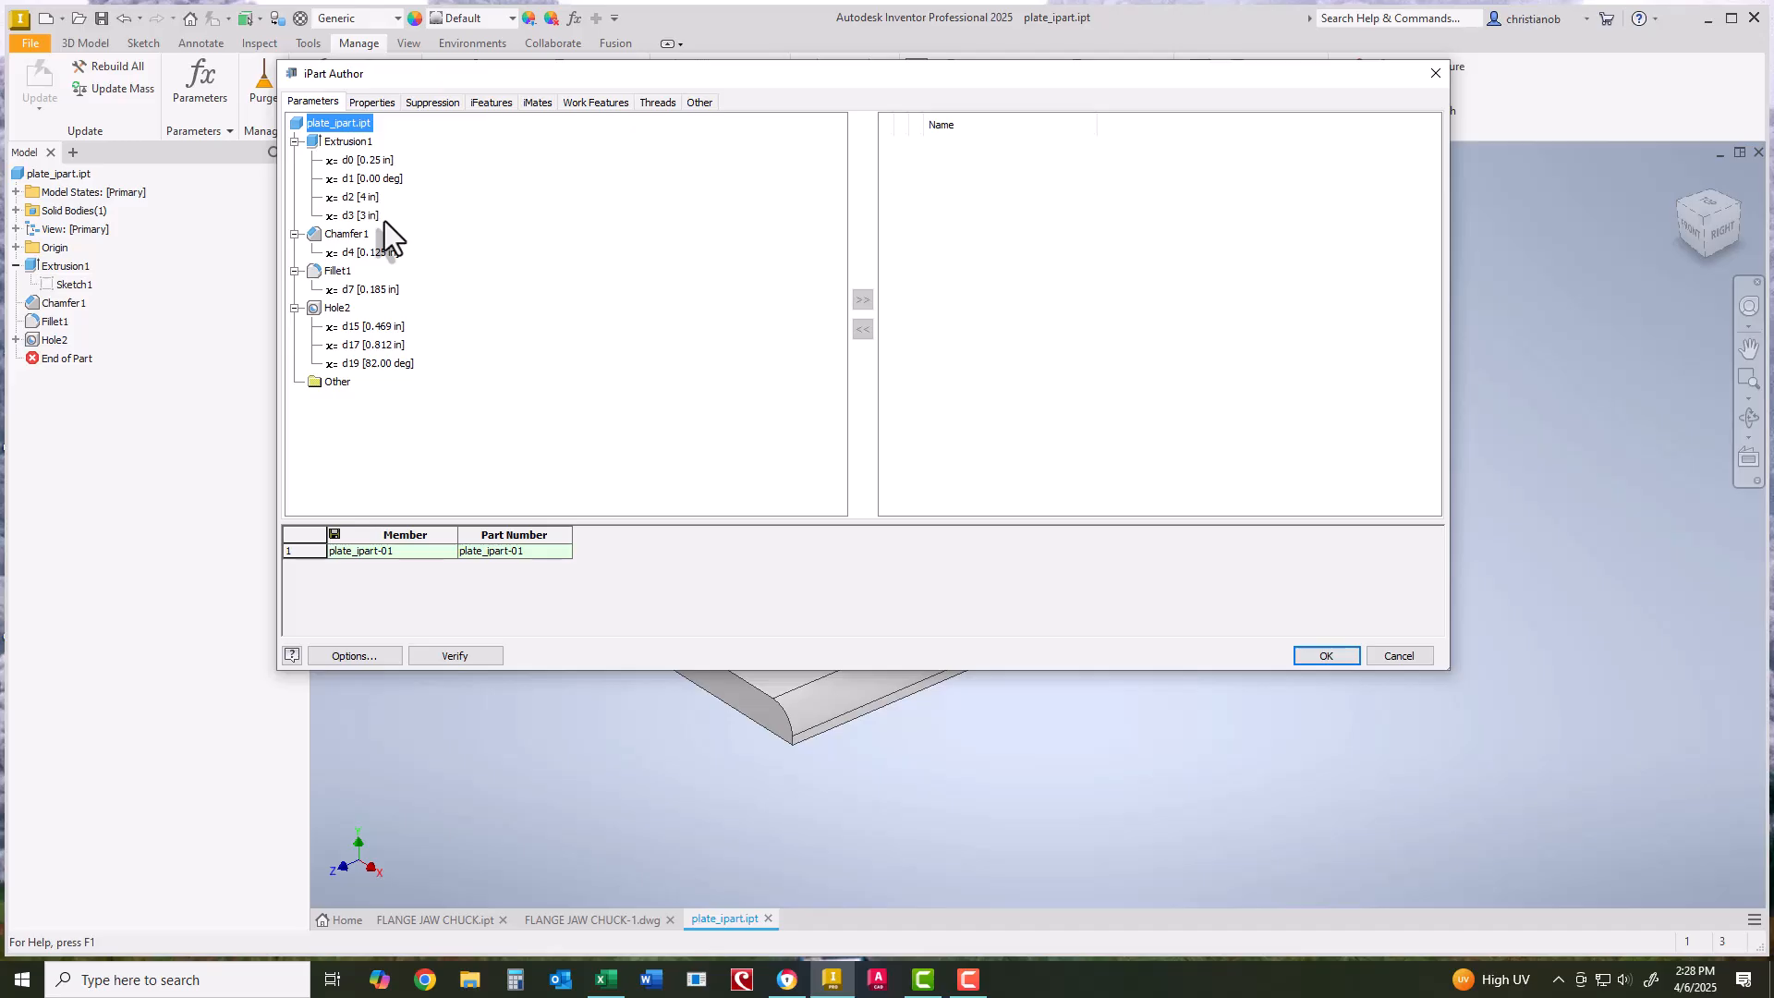
# Add the Extrusion1 parameters to the iPart table and remove the angle parameter d1, keeping d0, d2 and d3.
pyautogui.click(351, 142)
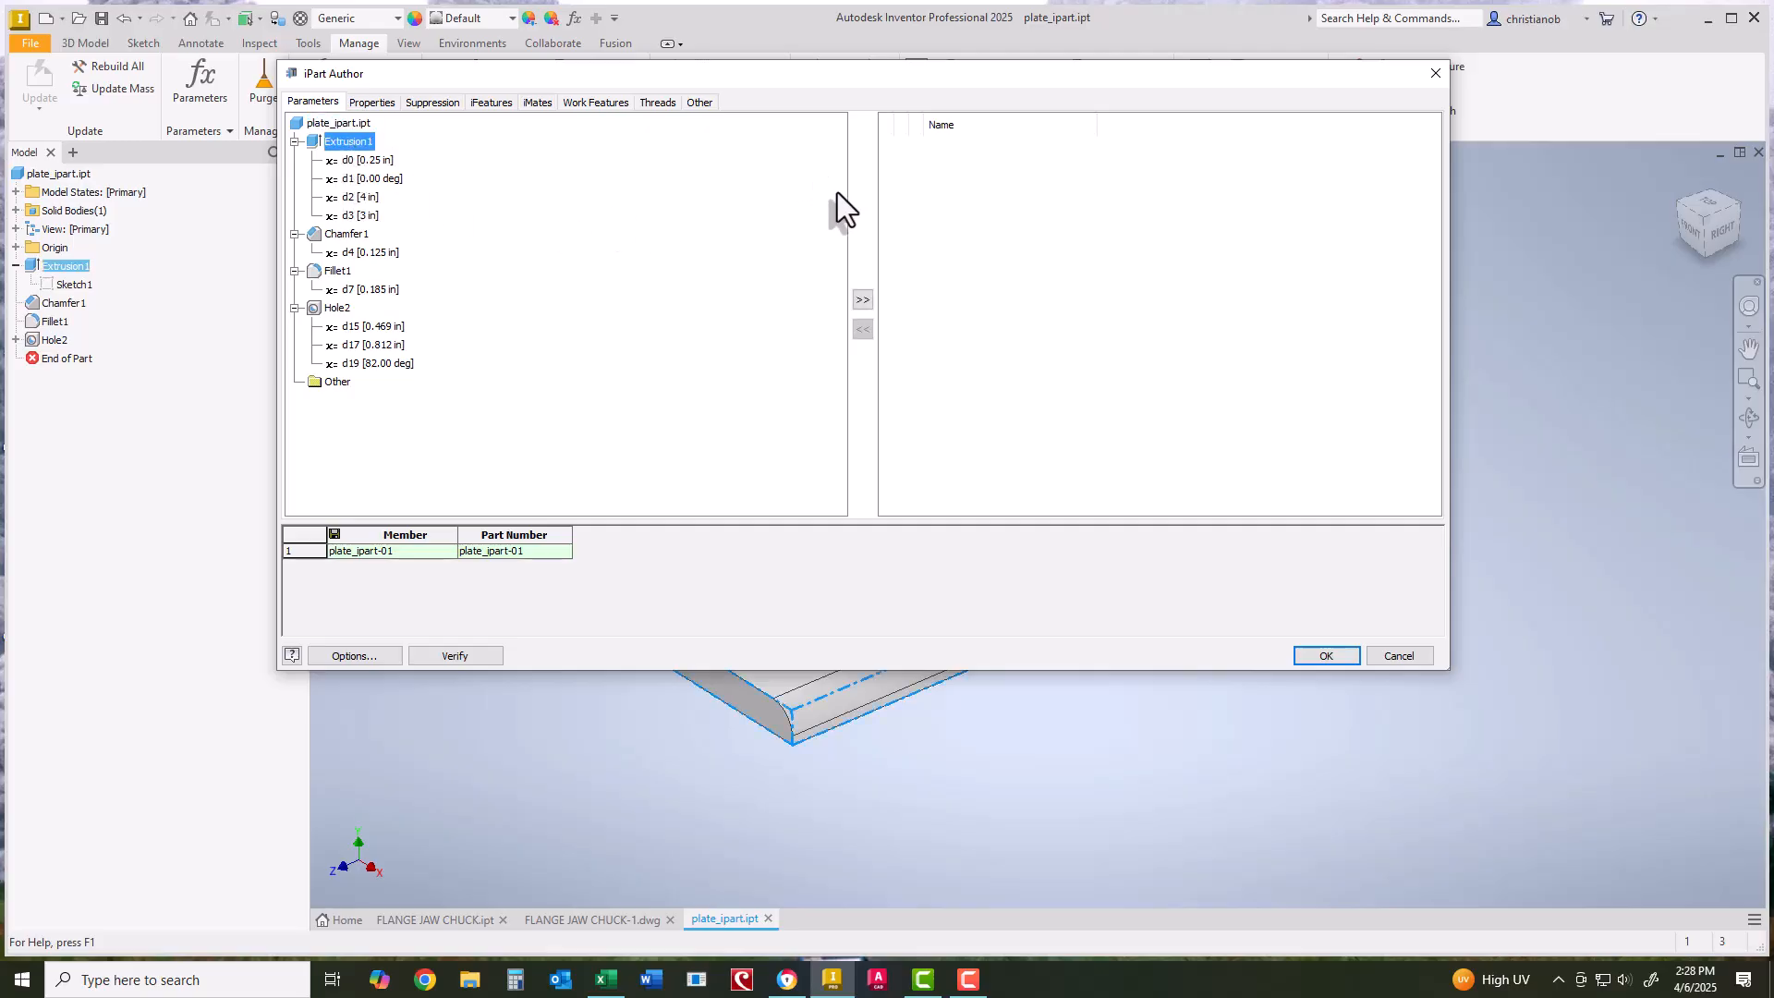
pyautogui.click(863, 299)
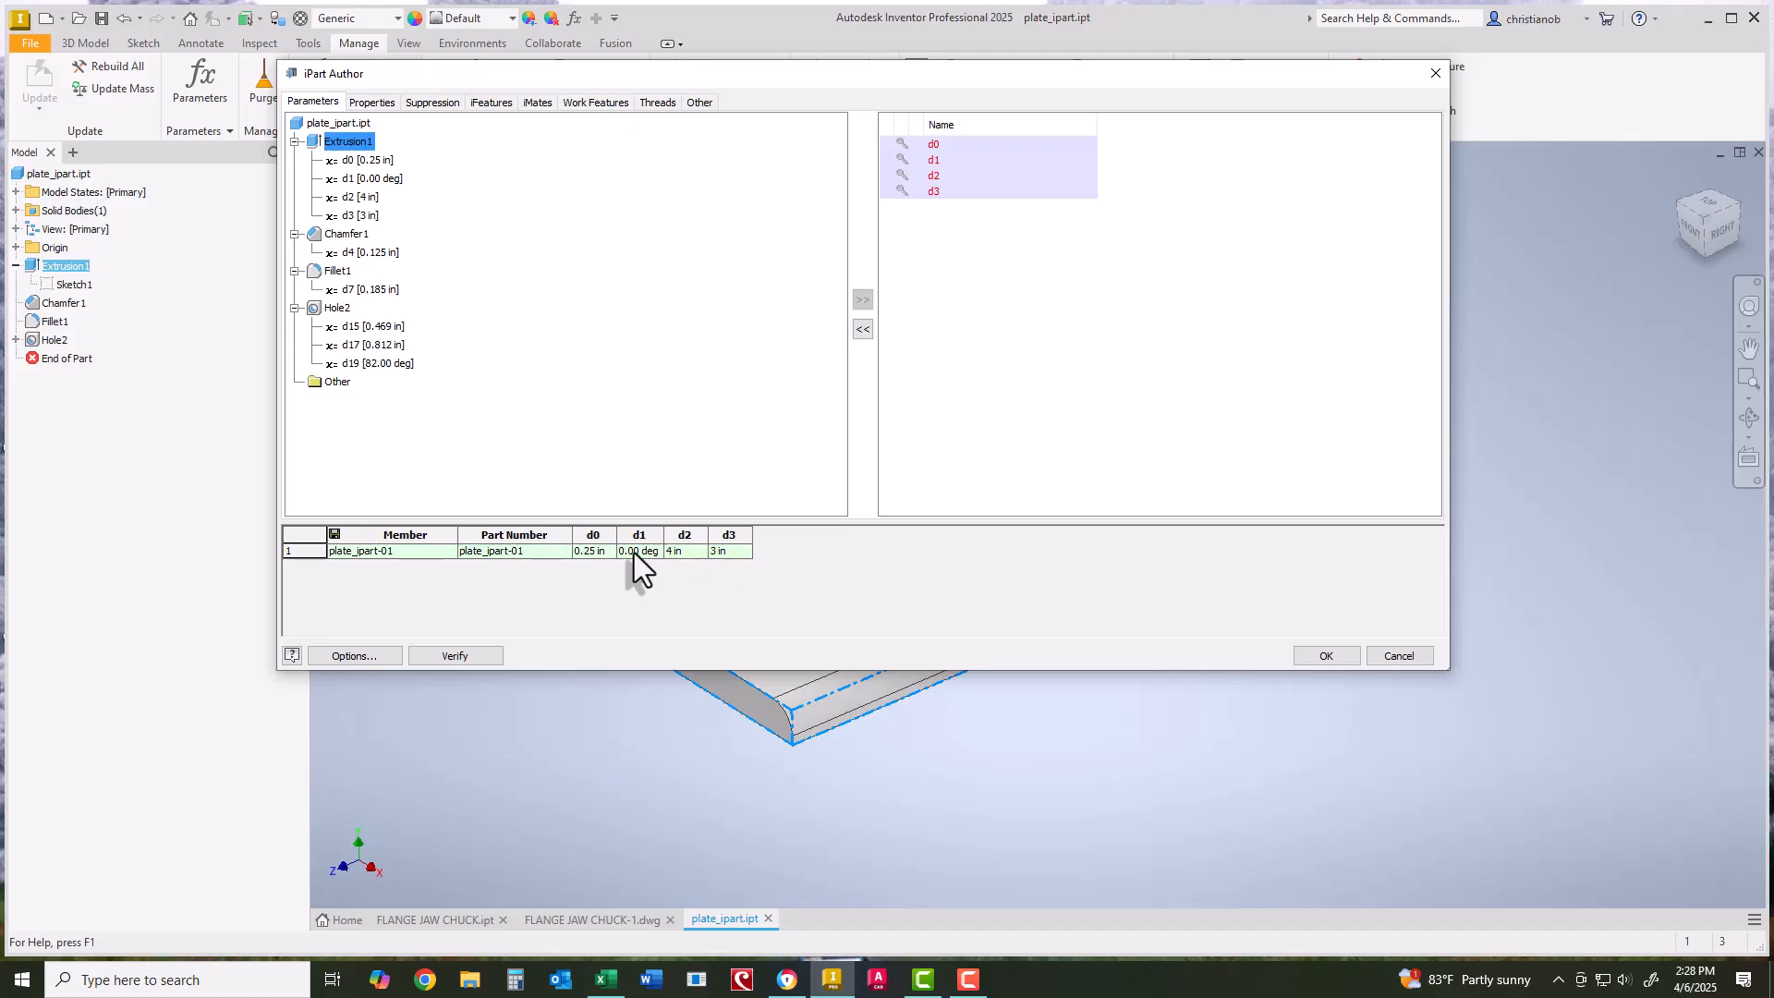
pyautogui.click(939, 158)
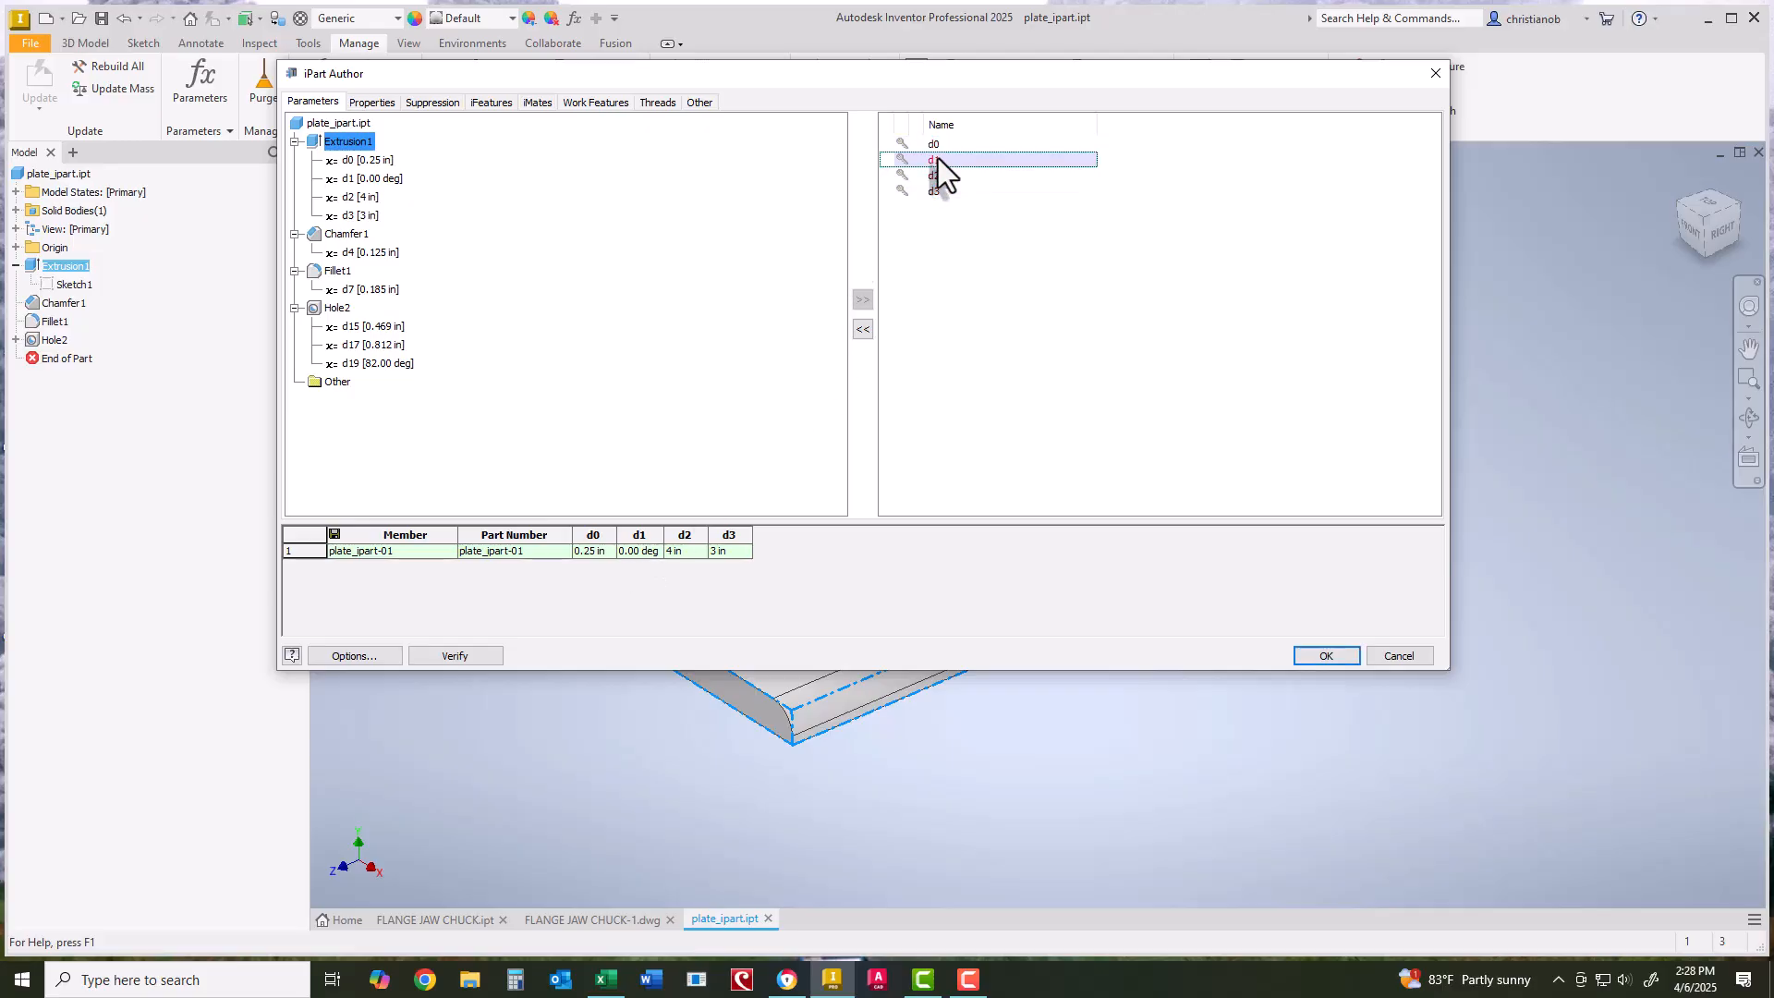
pyautogui.click(861, 331)
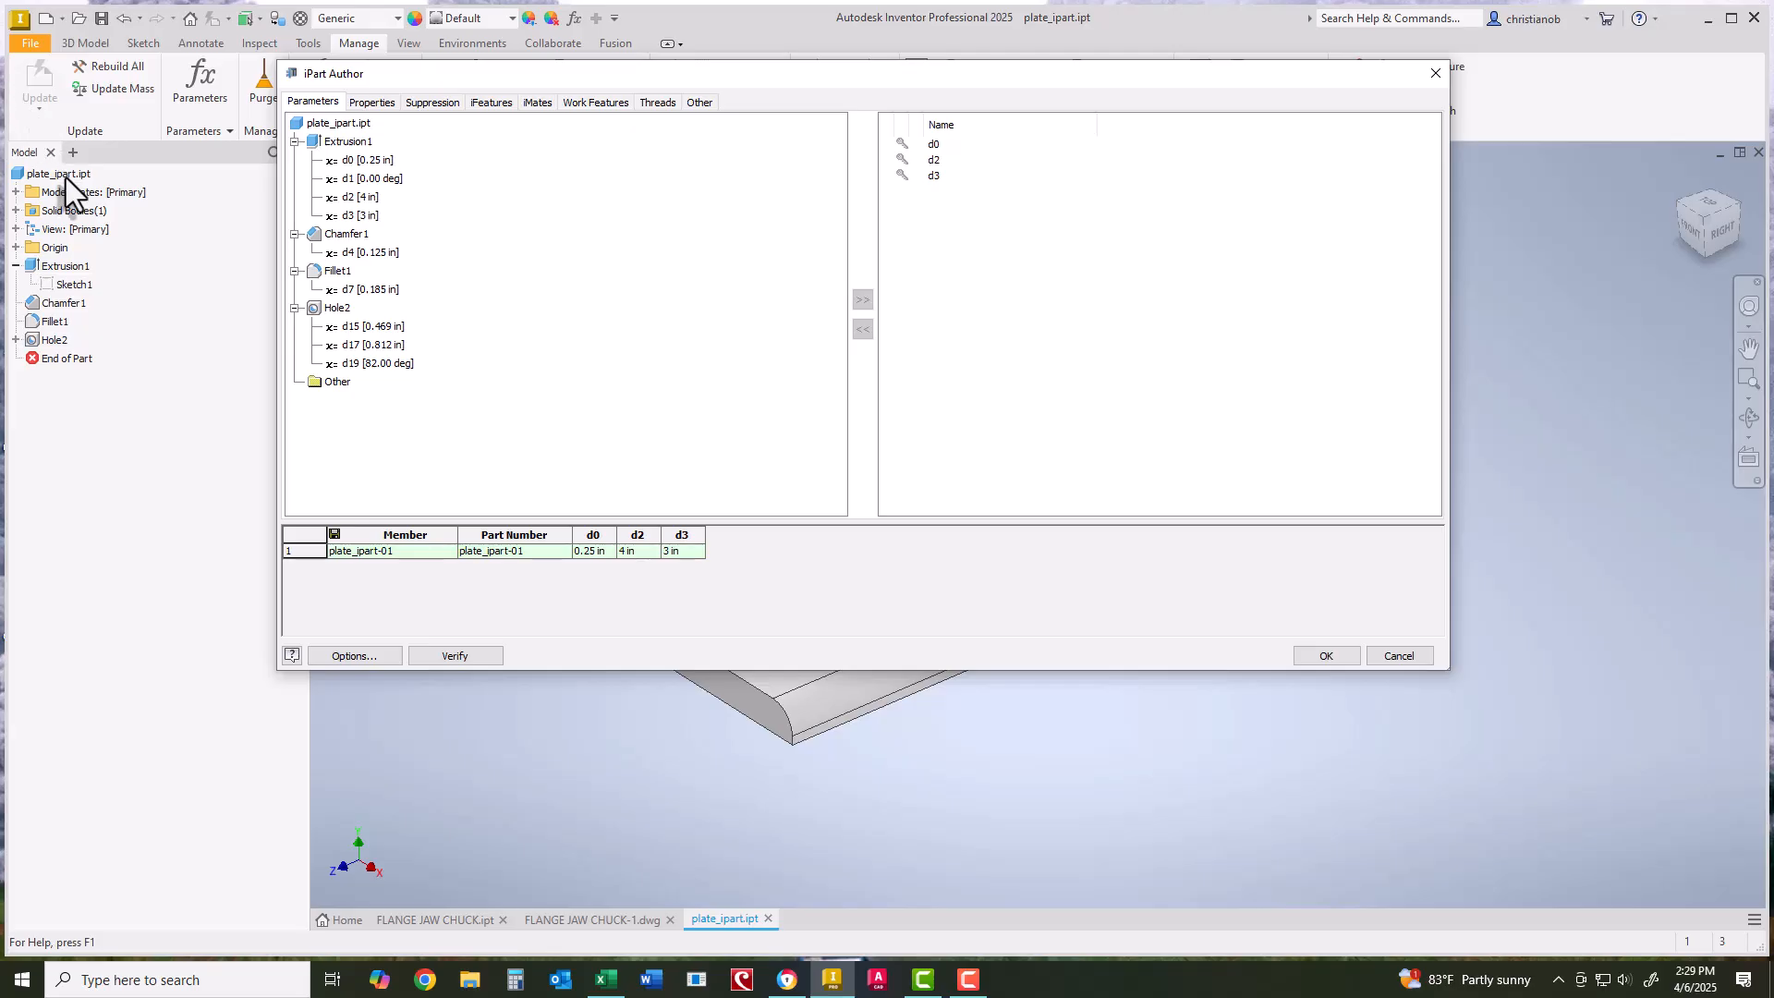
# Set the part number of member plate_ipart-01 to PLATE 3X4X250.
pyautogui.doubleClick(529, 550)
pyautogui.write('PLATE')
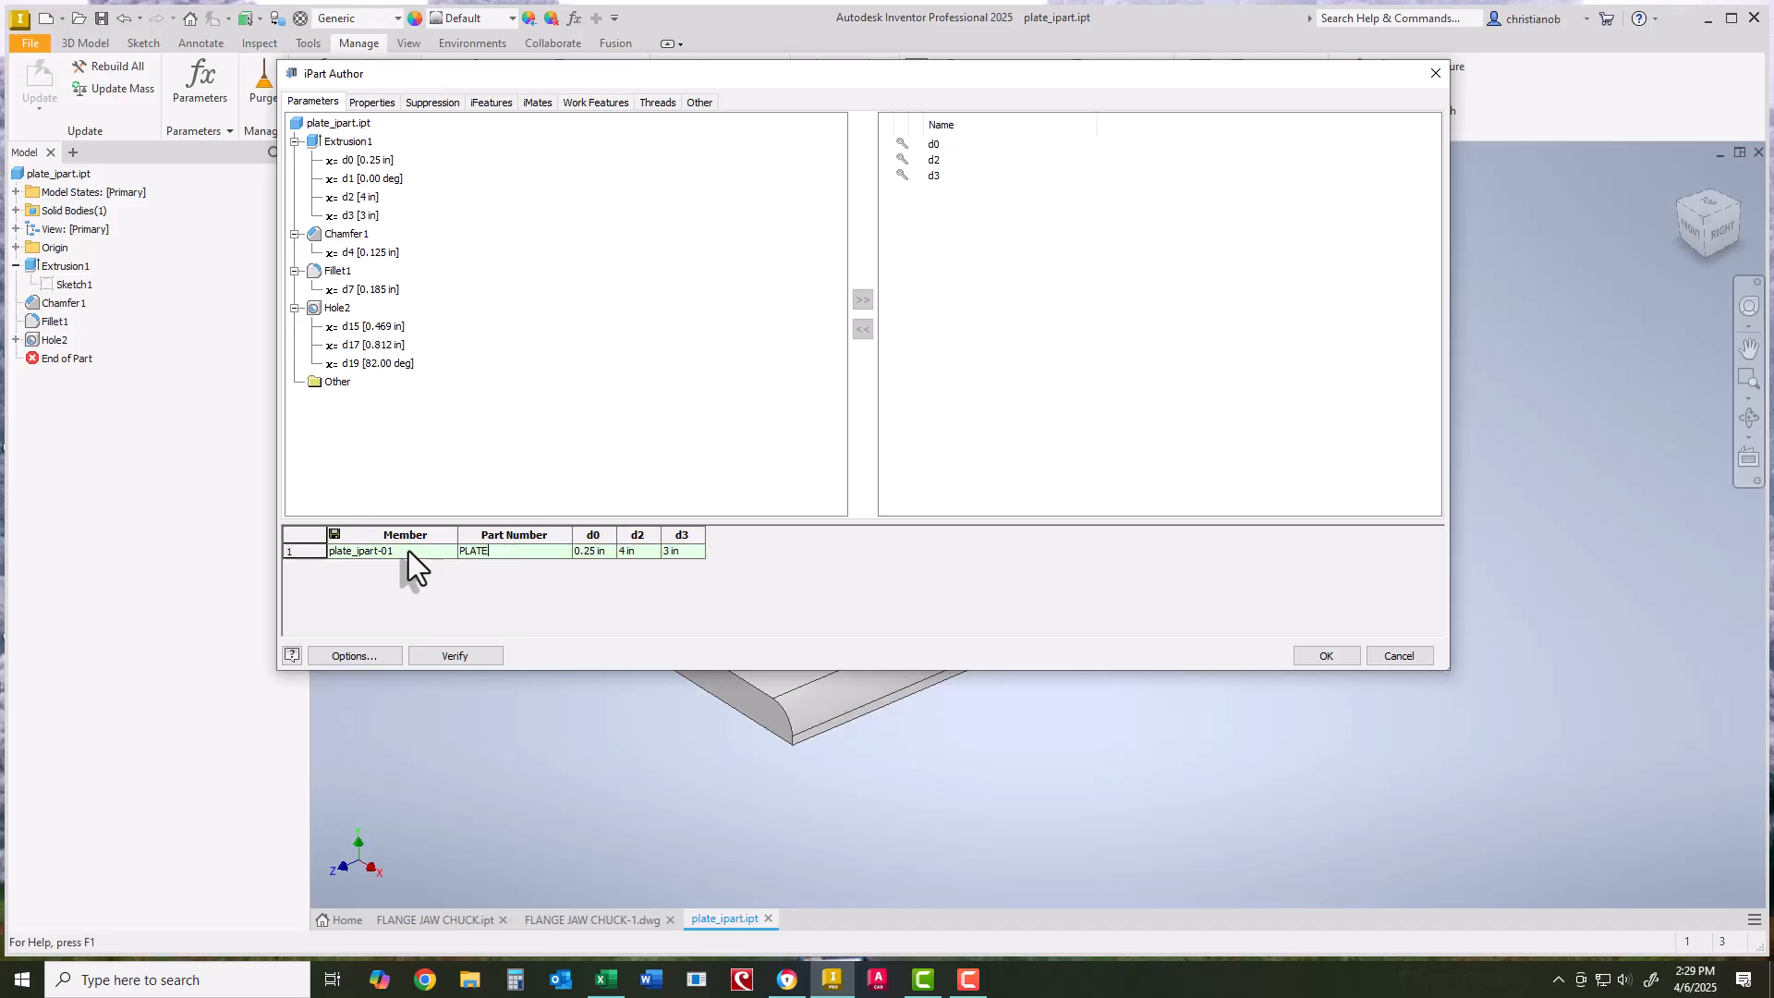
pyautogui.write(' 3X4X250')
pyautogui.click(765, 593)
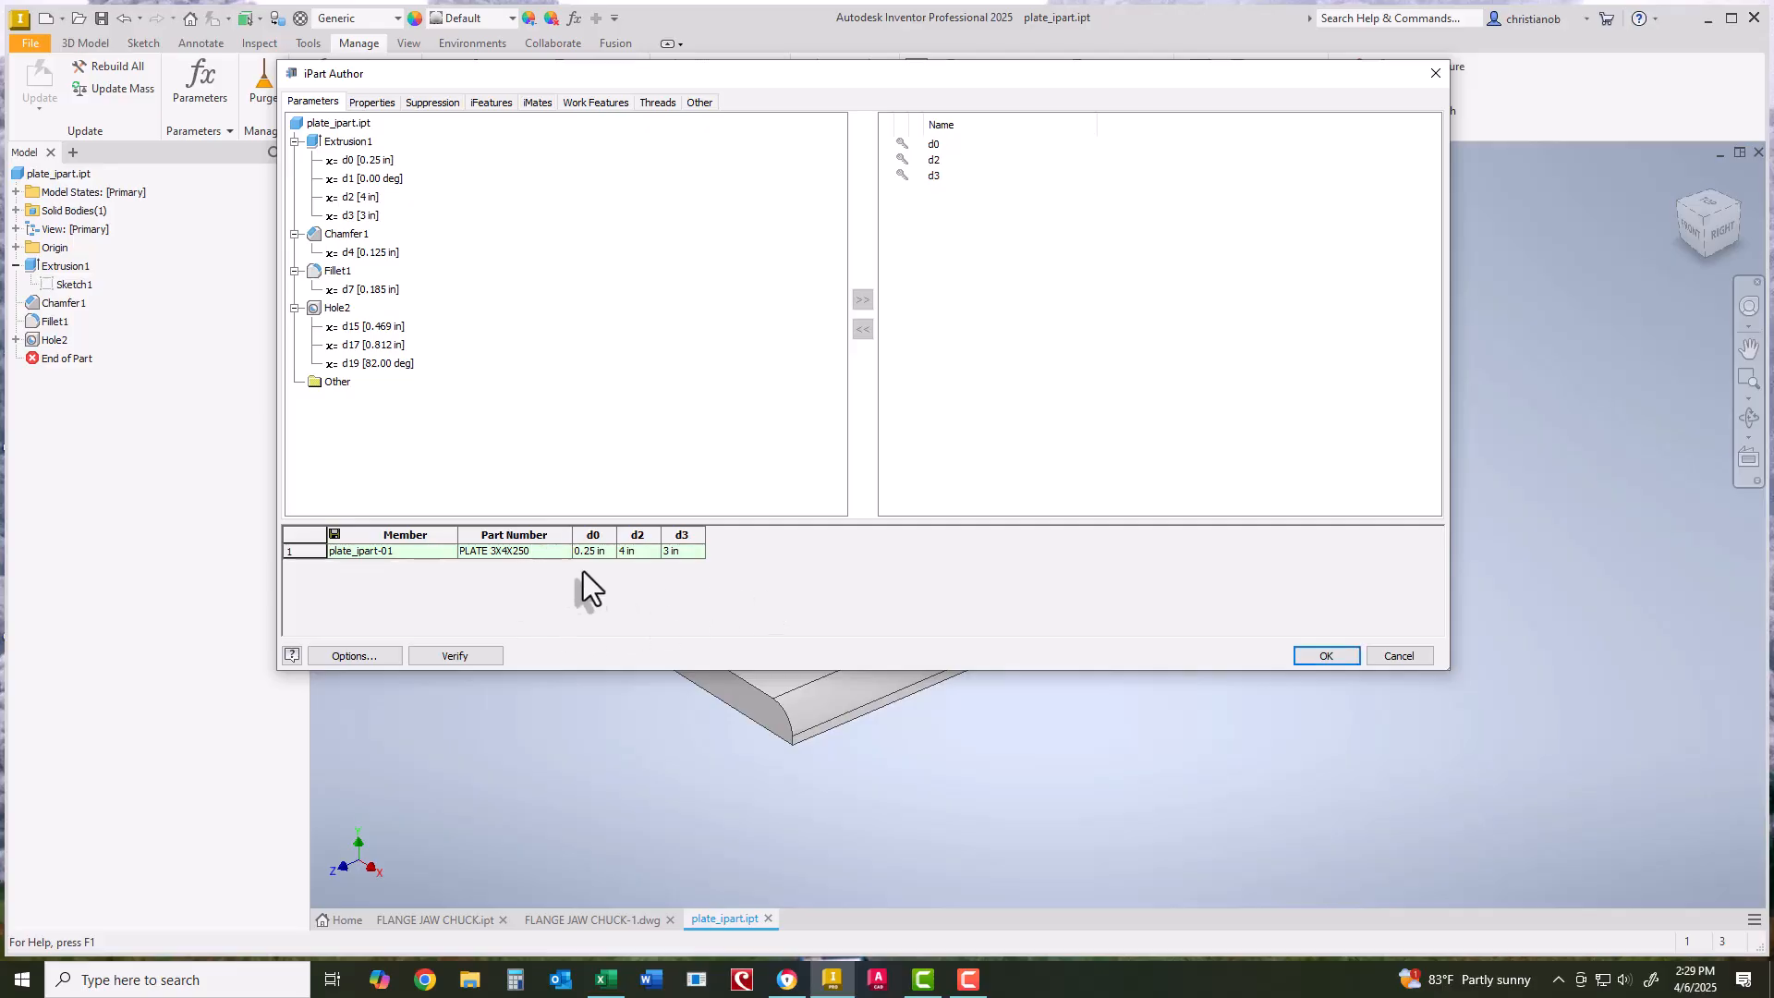
pyautogui.click(646, 555)
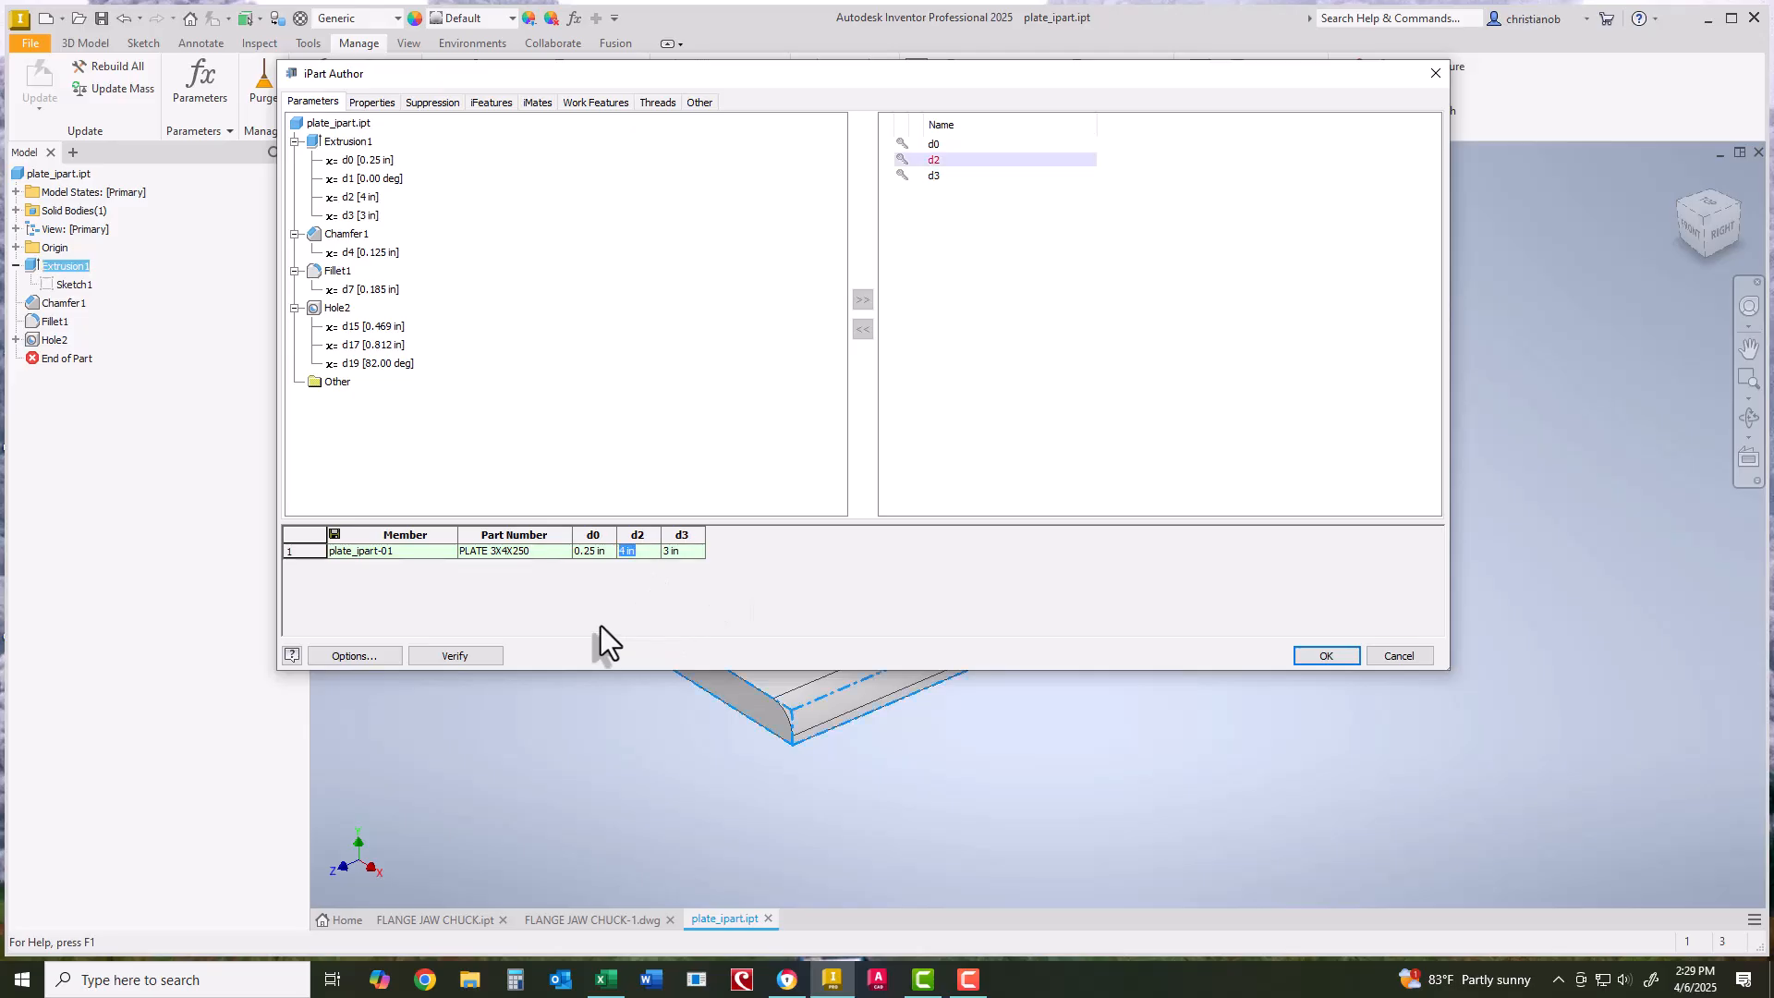
# Shorten the prefix in the first member's part number so it reads PL- 3X4X250.
pyautogui.click(495, 553)
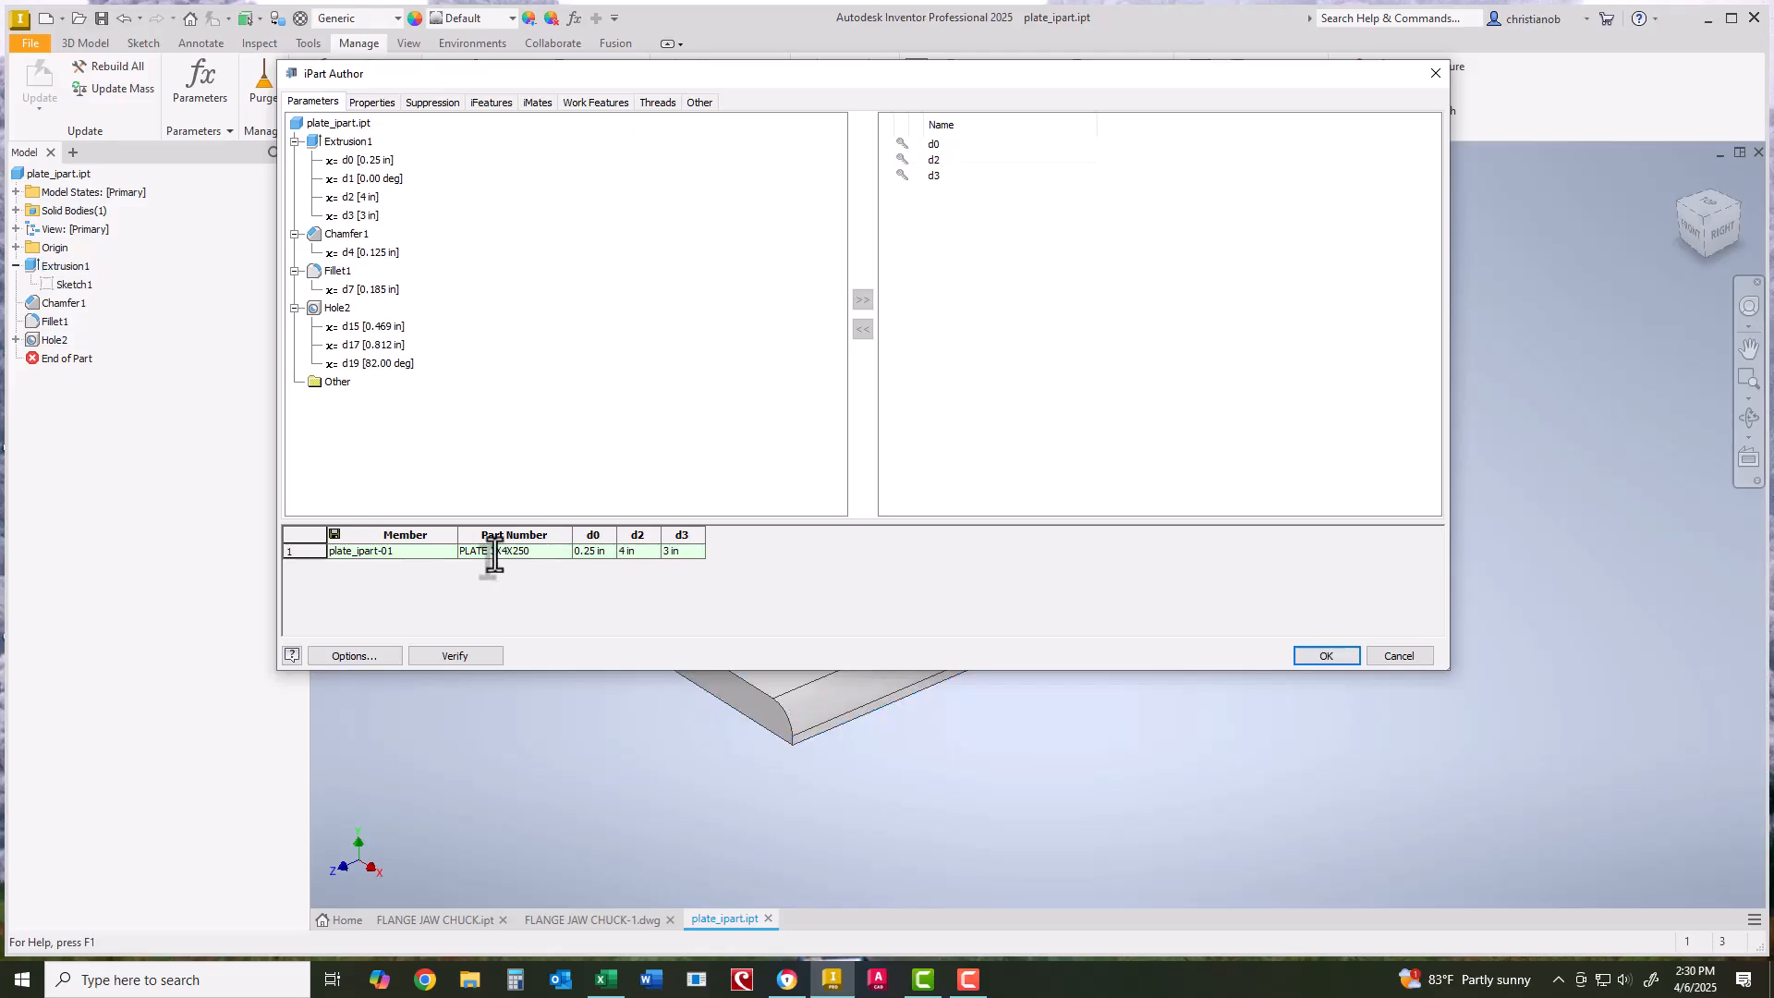
pyautogui.moveTo(467, 553); pyautogui.dragTo(487, 553)
pyautogui.write('L-')
pyautogui.click(647, 552)
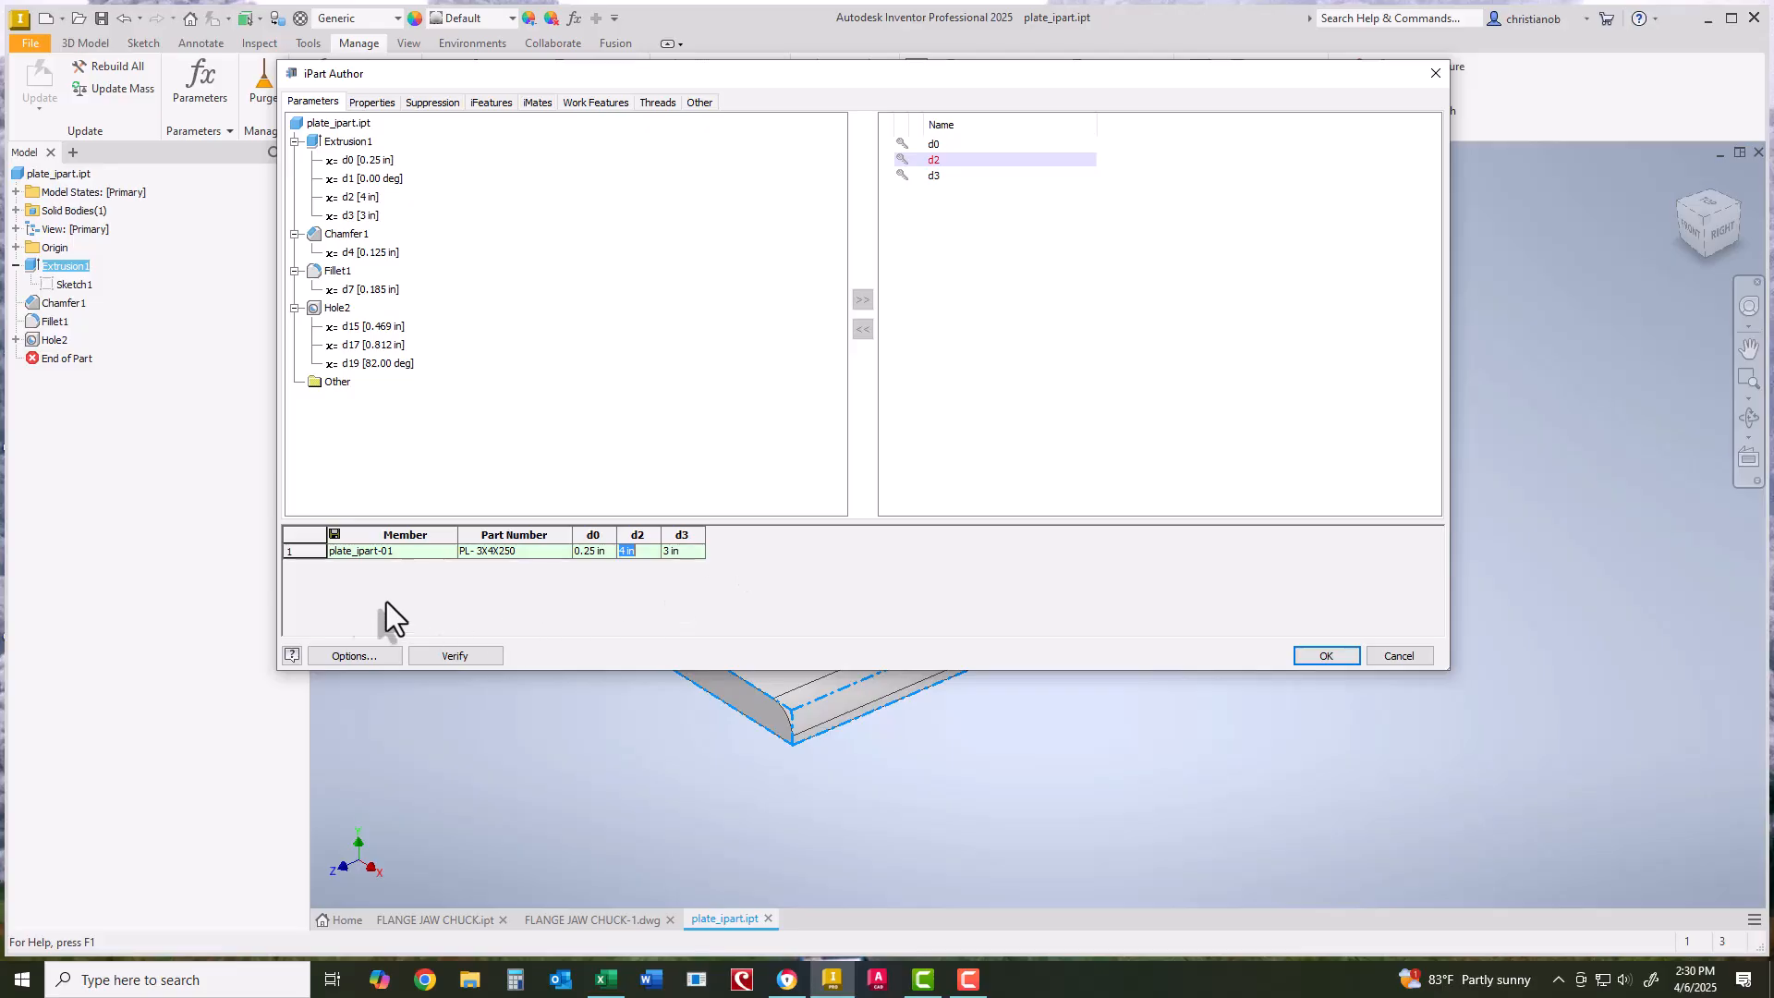
# Insert a second member row in the iPart table and set its part number to PL - 3.5X4X.38.
pyautogui.click(296, 556)
pyautogui.rightClick(297, 556)
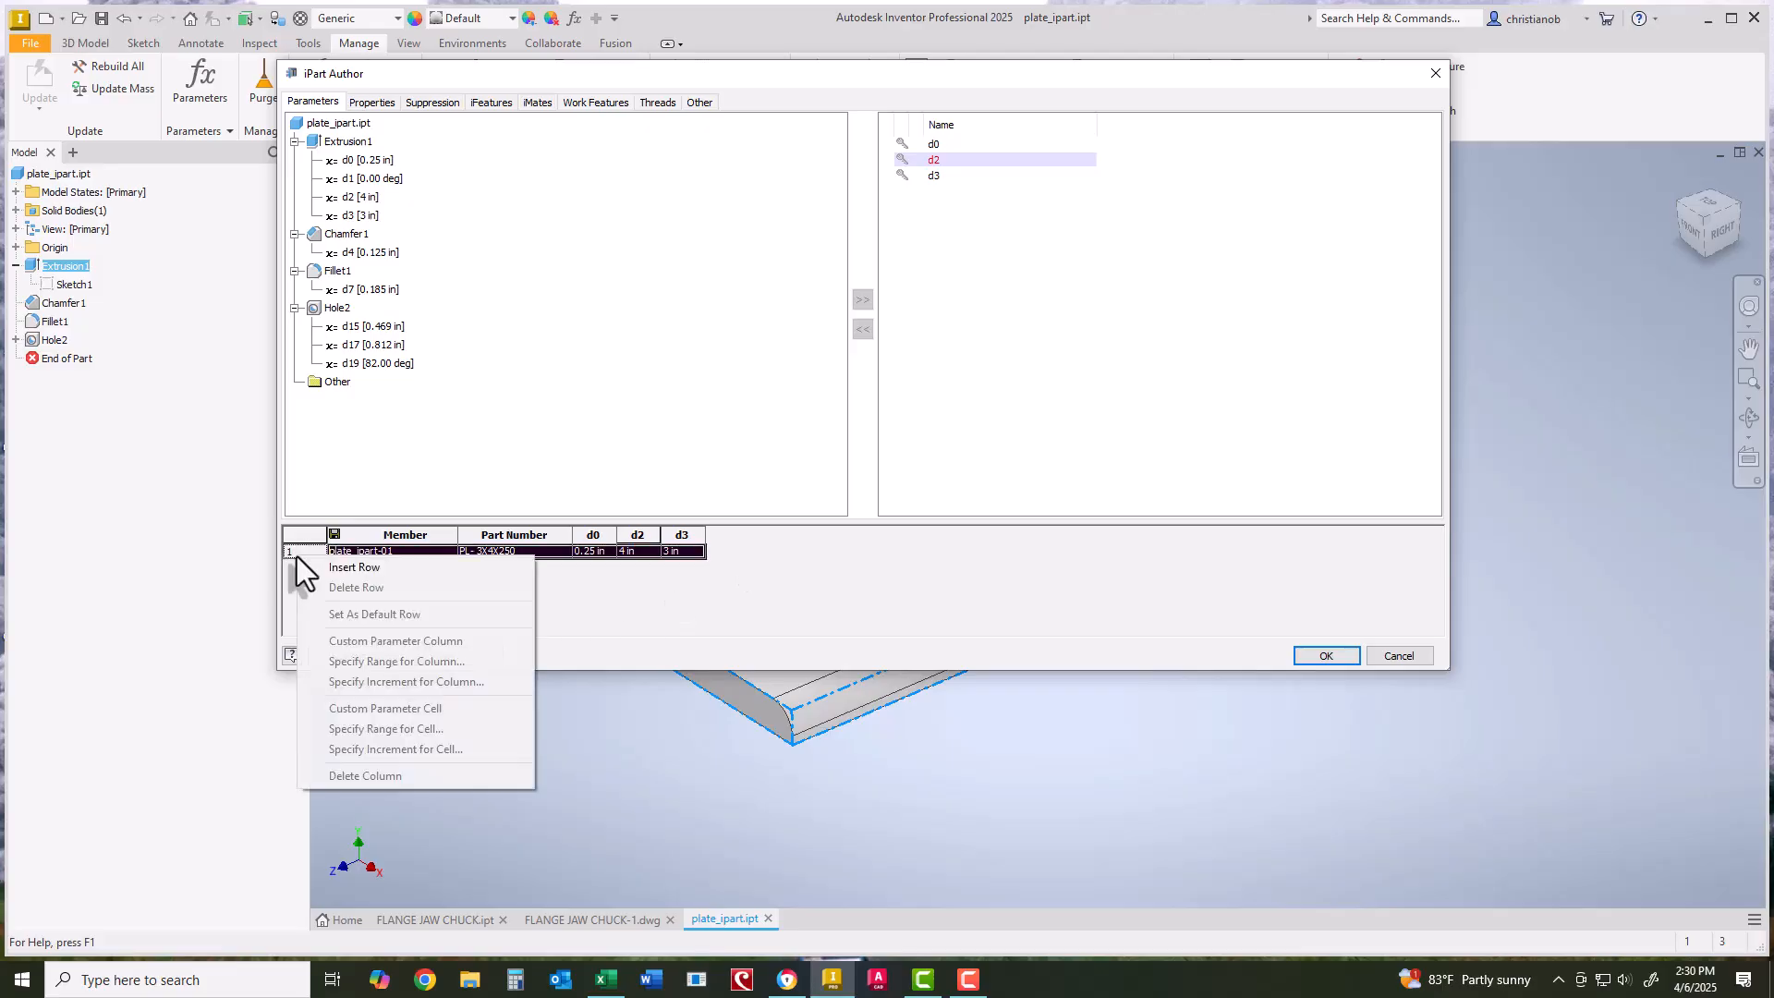
pyautogui.click(342, 567)
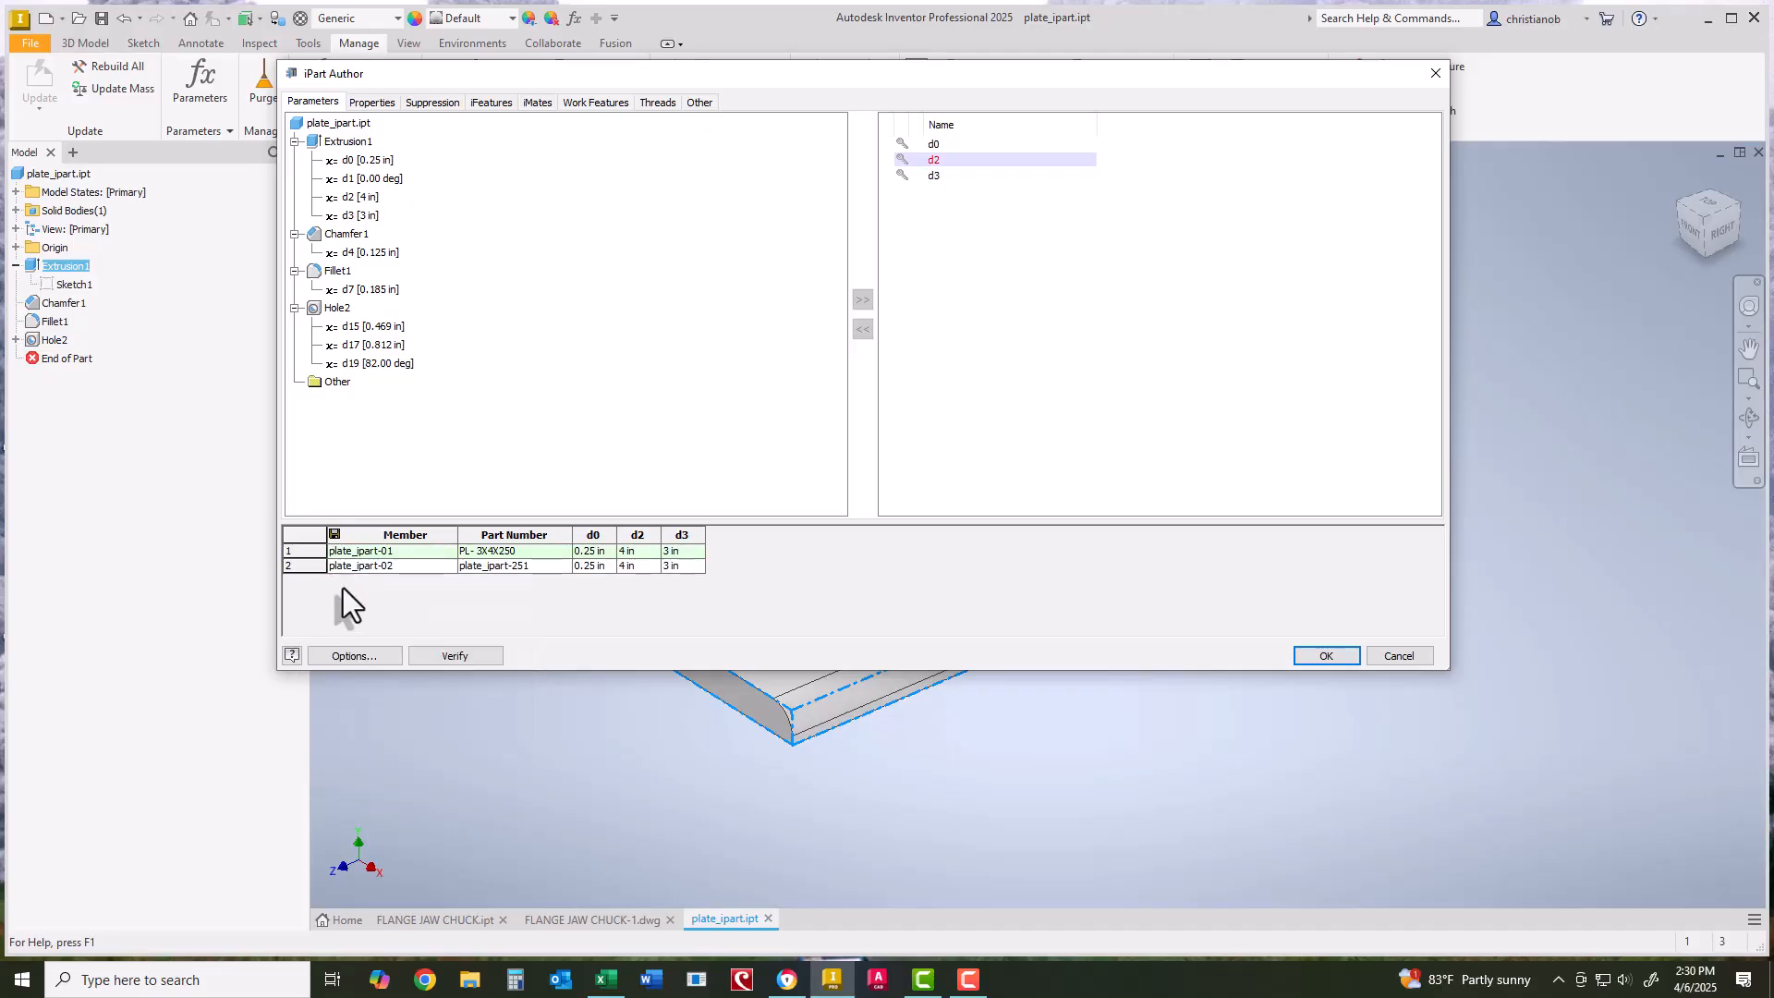
pyautogui.click(513, 569)
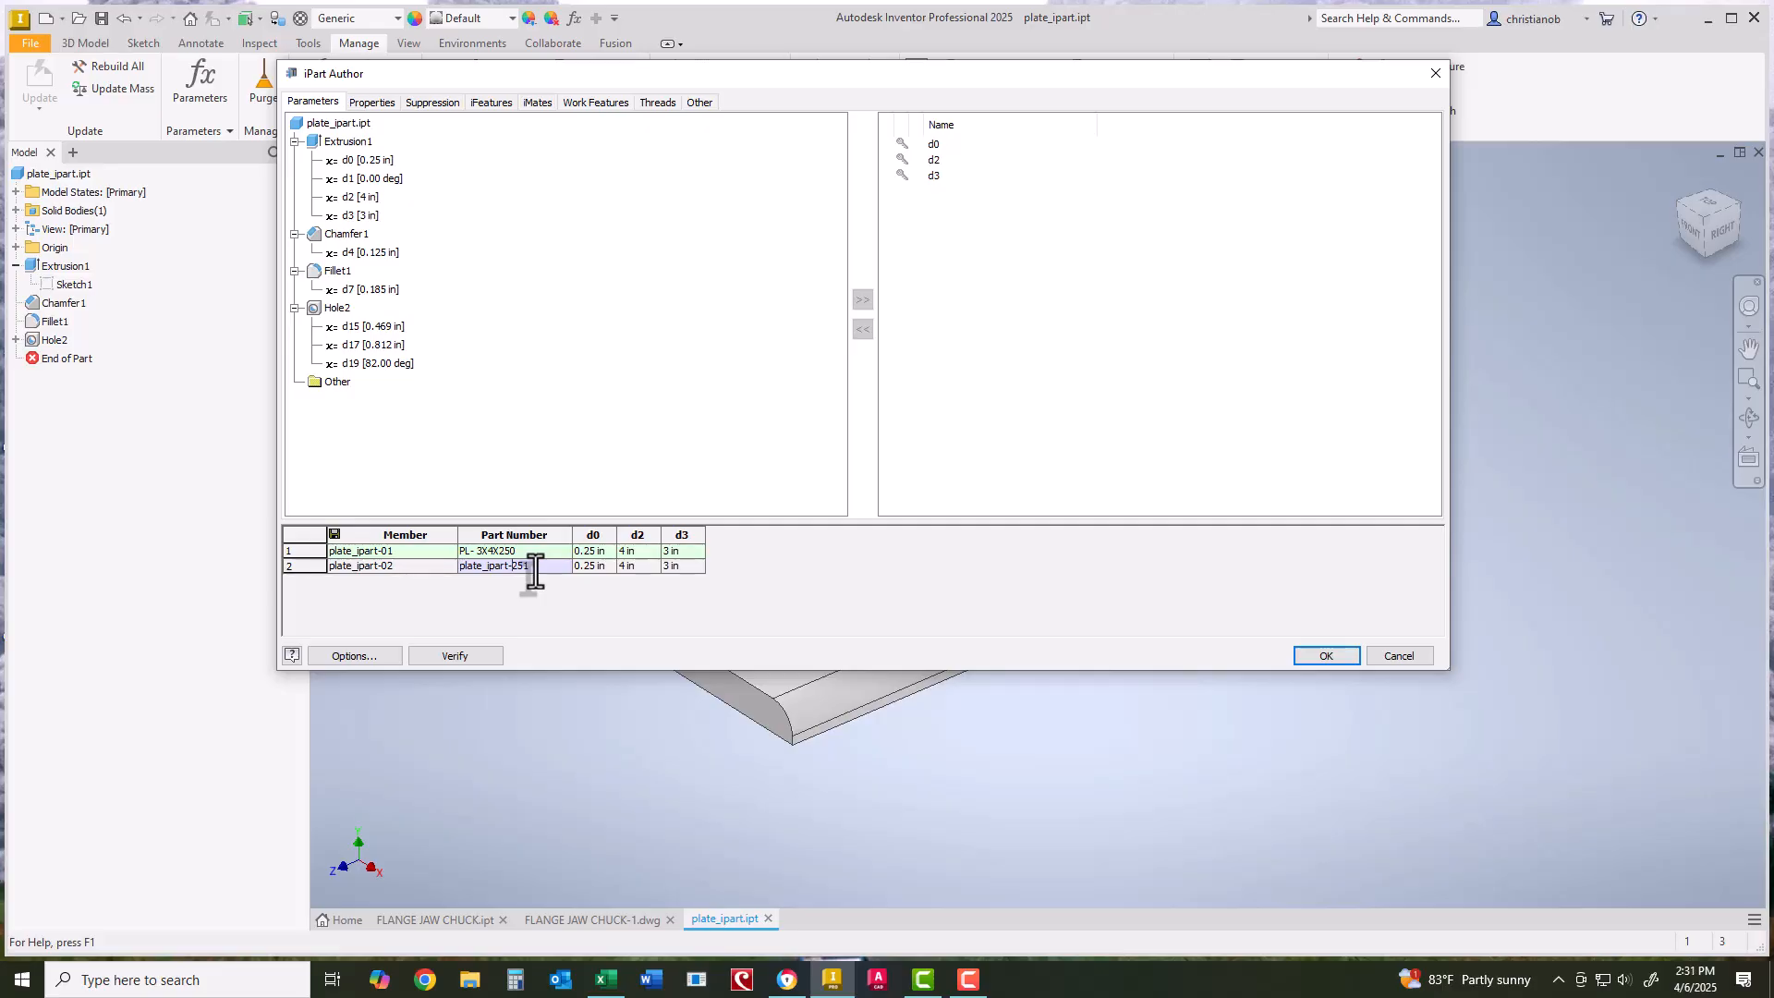
pyautogui.write('PL -')
pyautogui.moveTo(532, 565); pyautogui.dragTo(435, 571)
pyautogui.write('P')
pyautogui.write('3.5X4X.38')
# For the second member, set d0 to .38 and d3 to 3.5, and accept the iPart table.
pyautogui.click(601, 567)
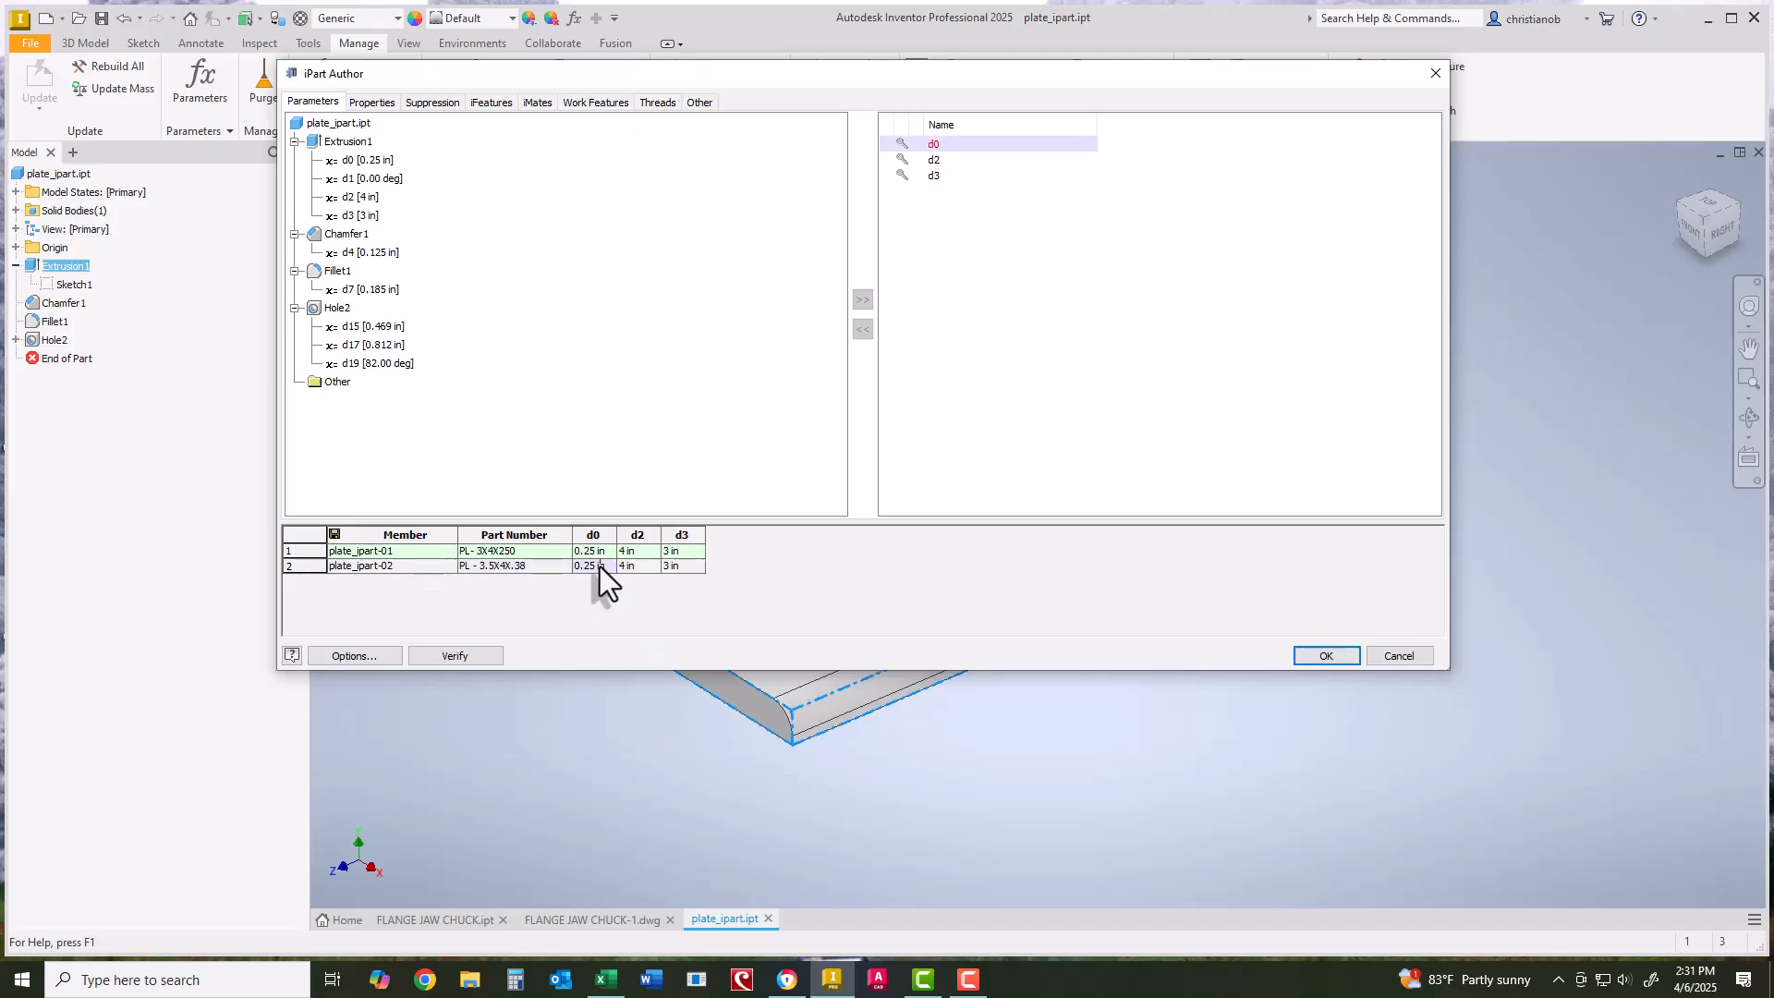
pyautogui.click(599, 567)
pyautogui.write('.38')
pyautogui.click(687, 568)
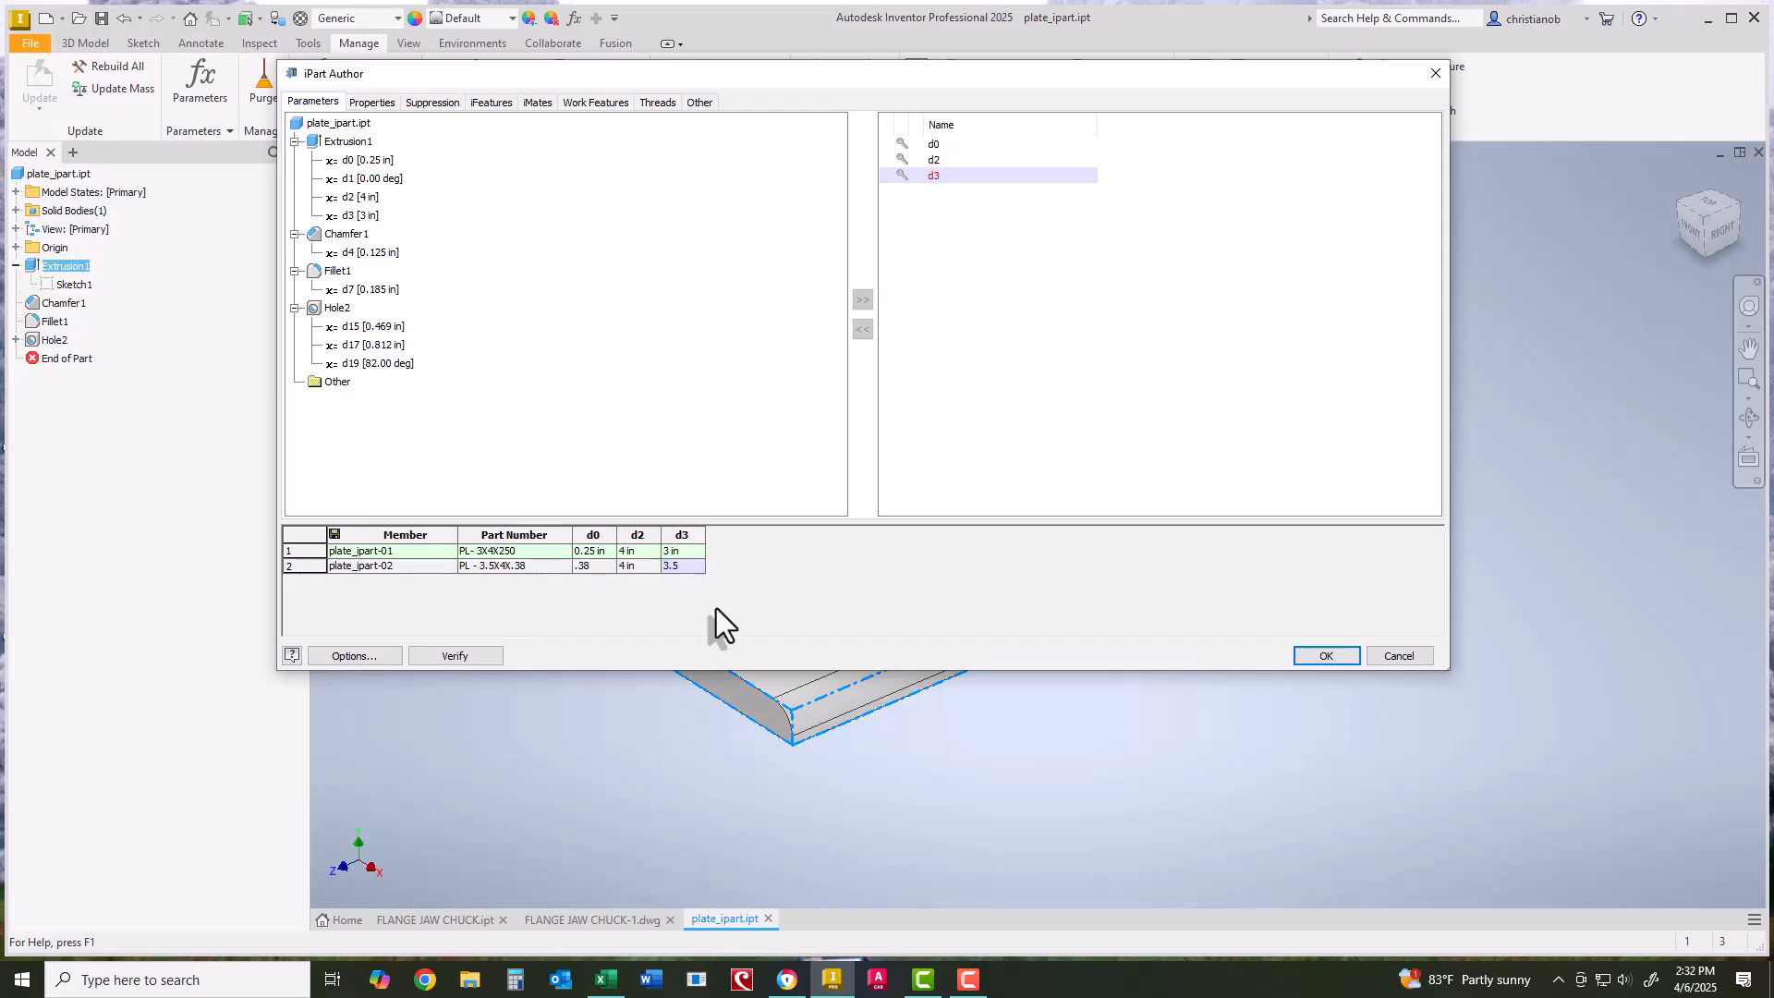
pyautogui.click(647, 569)
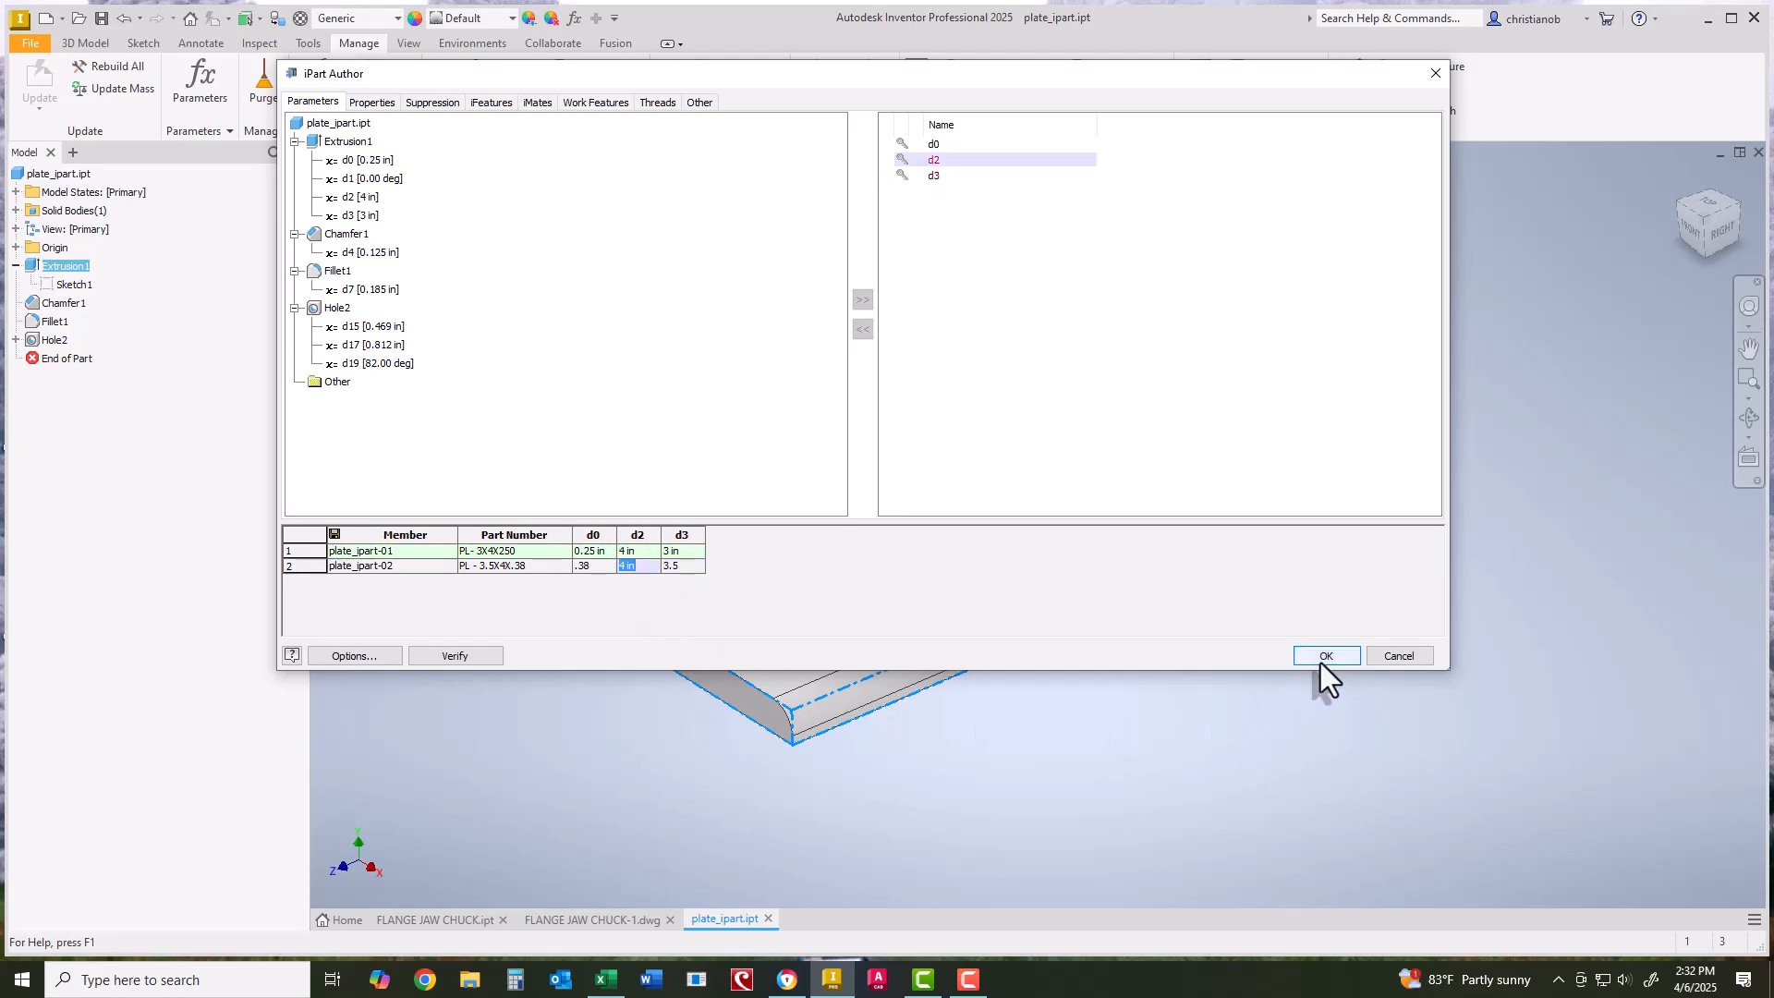
pyautogui.click(1322, 657)
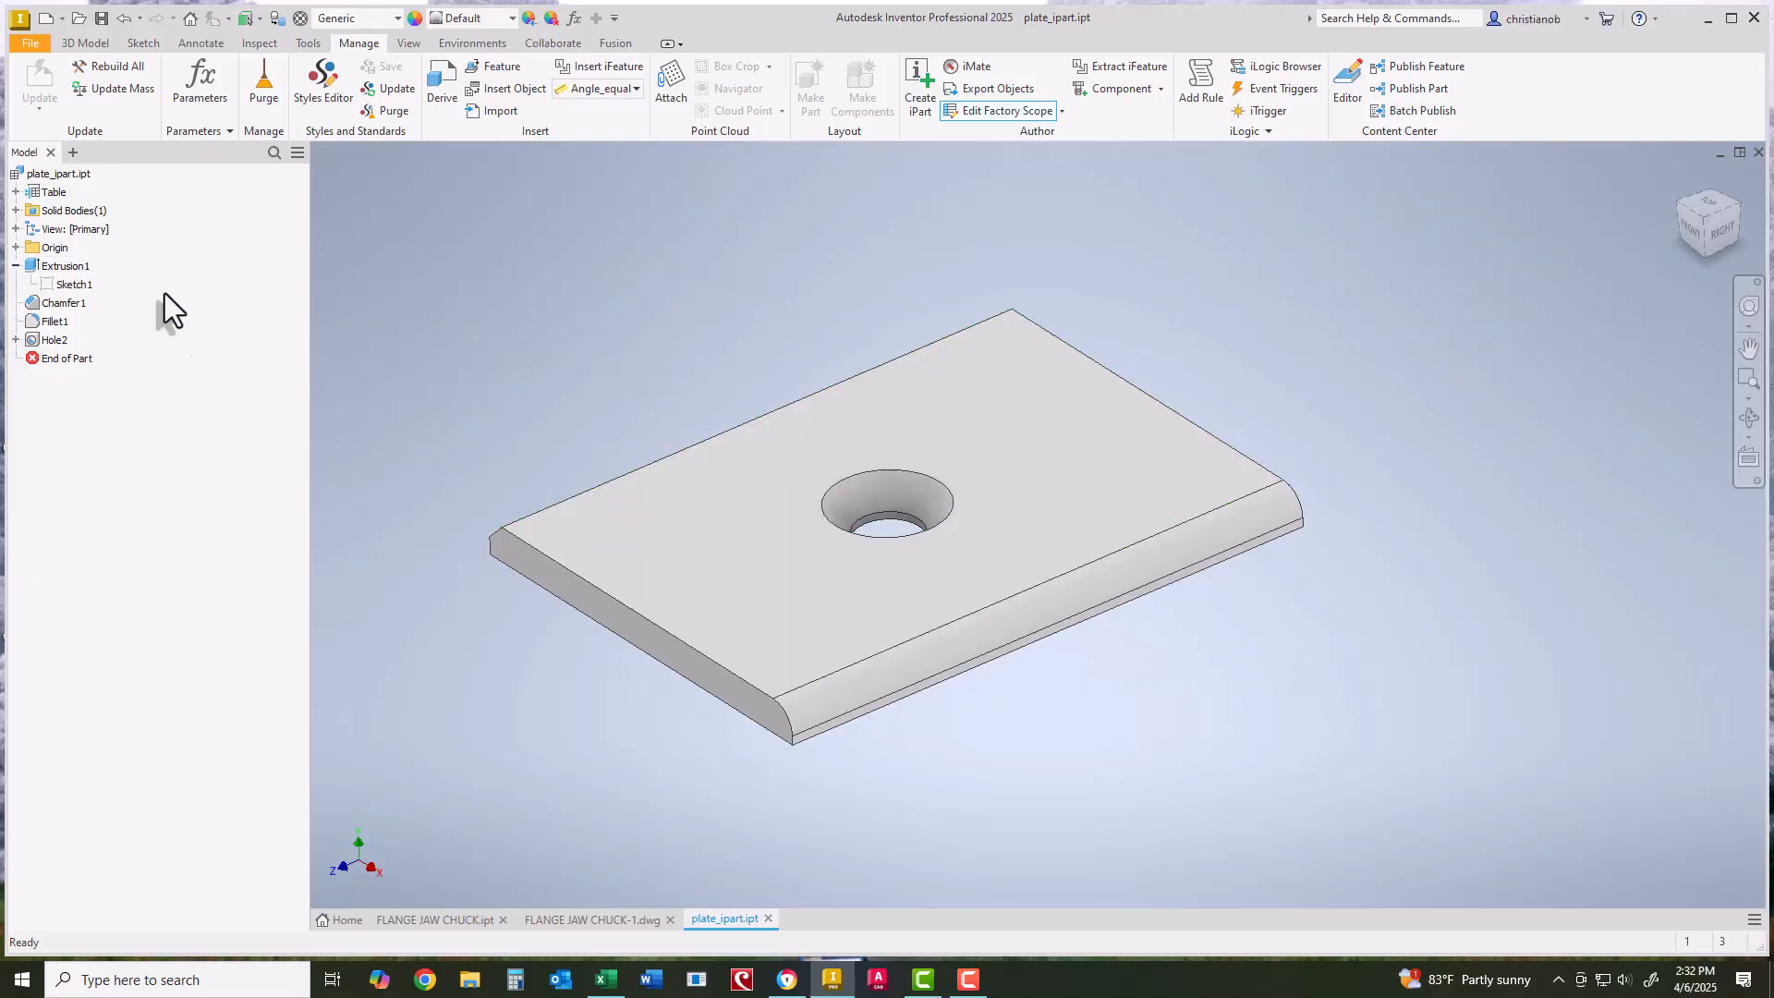
# Activate member plate_ipart-02 from the table and measure the length of the bottom edge on the plate's short side.
pyautogui.click(15, 192)
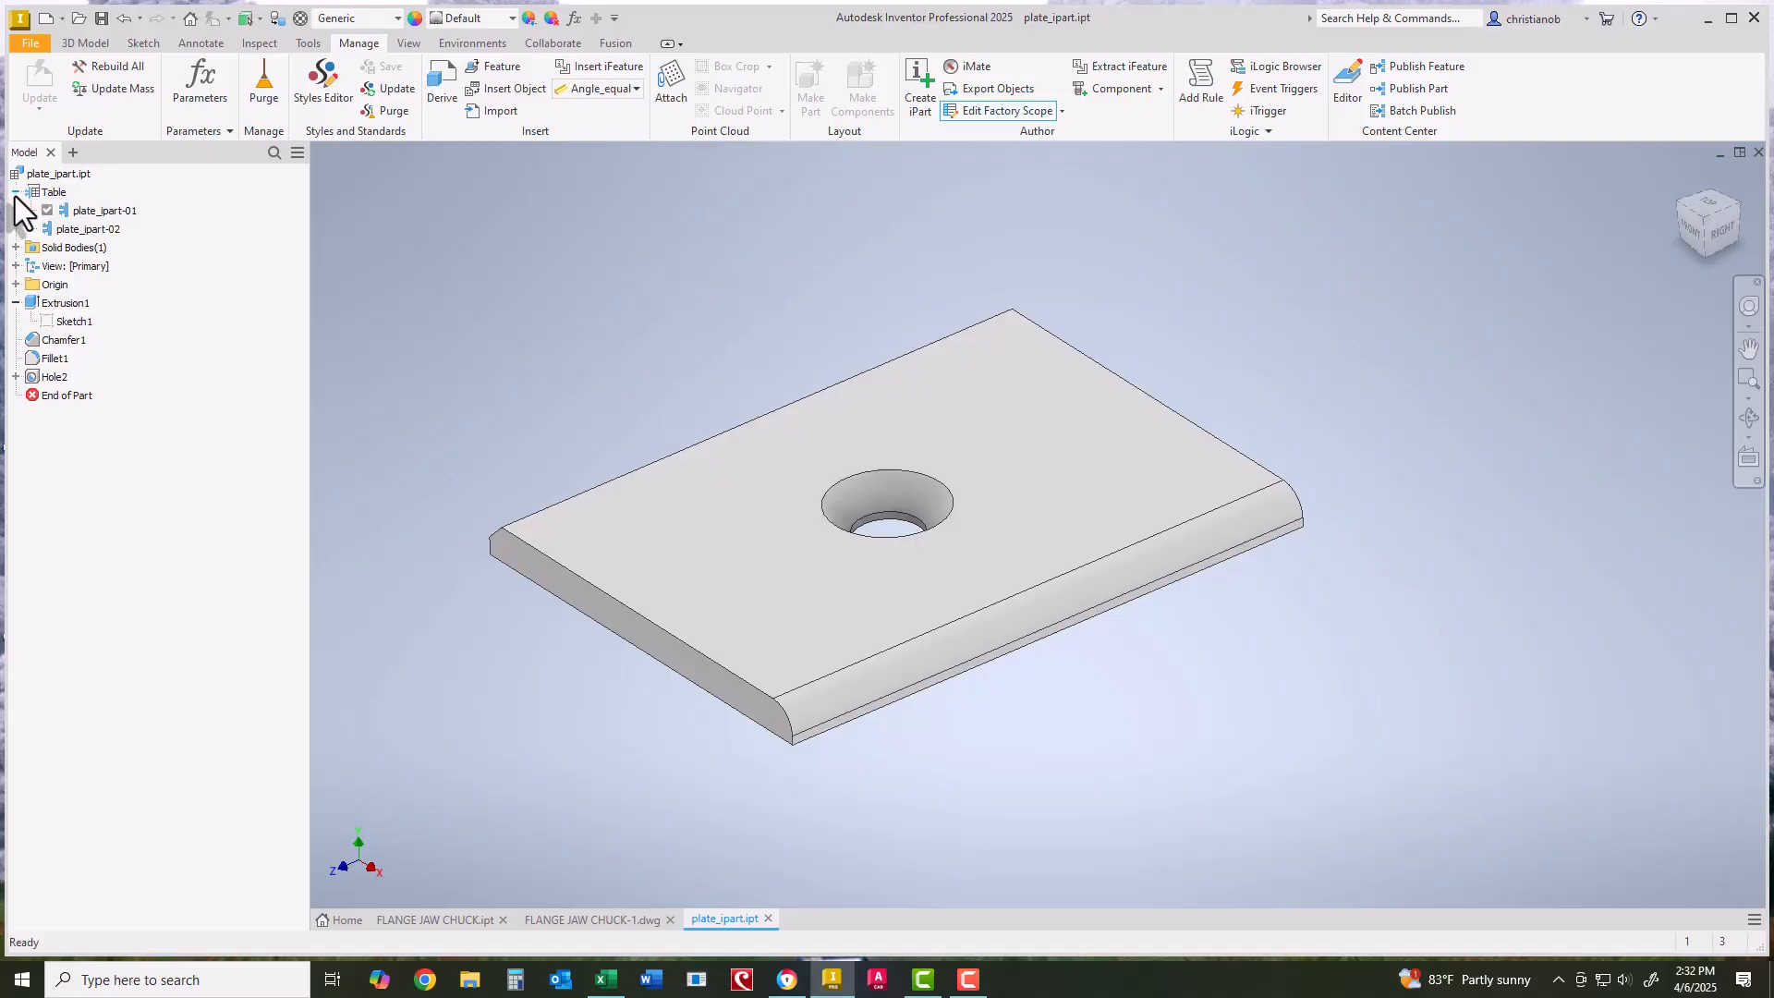
pyautogui.doubleClick(107, 231)
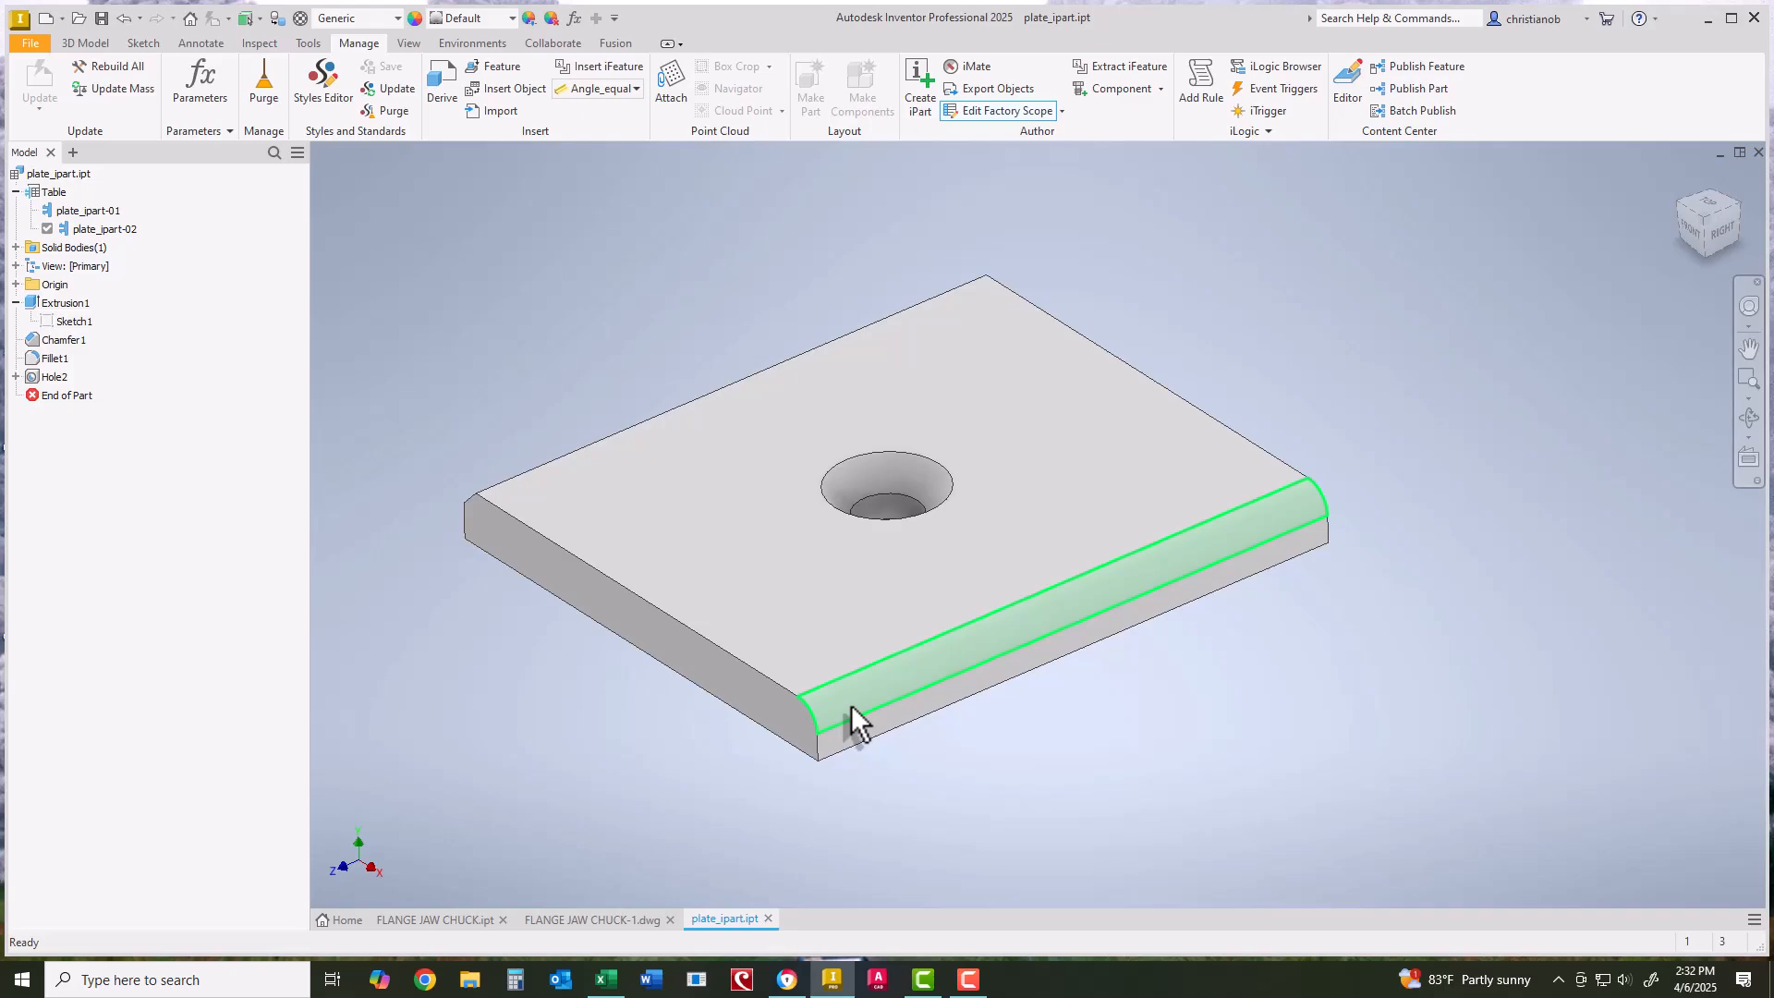
pyautogui.click(273, 43)
pyautogui.click(33, 83)
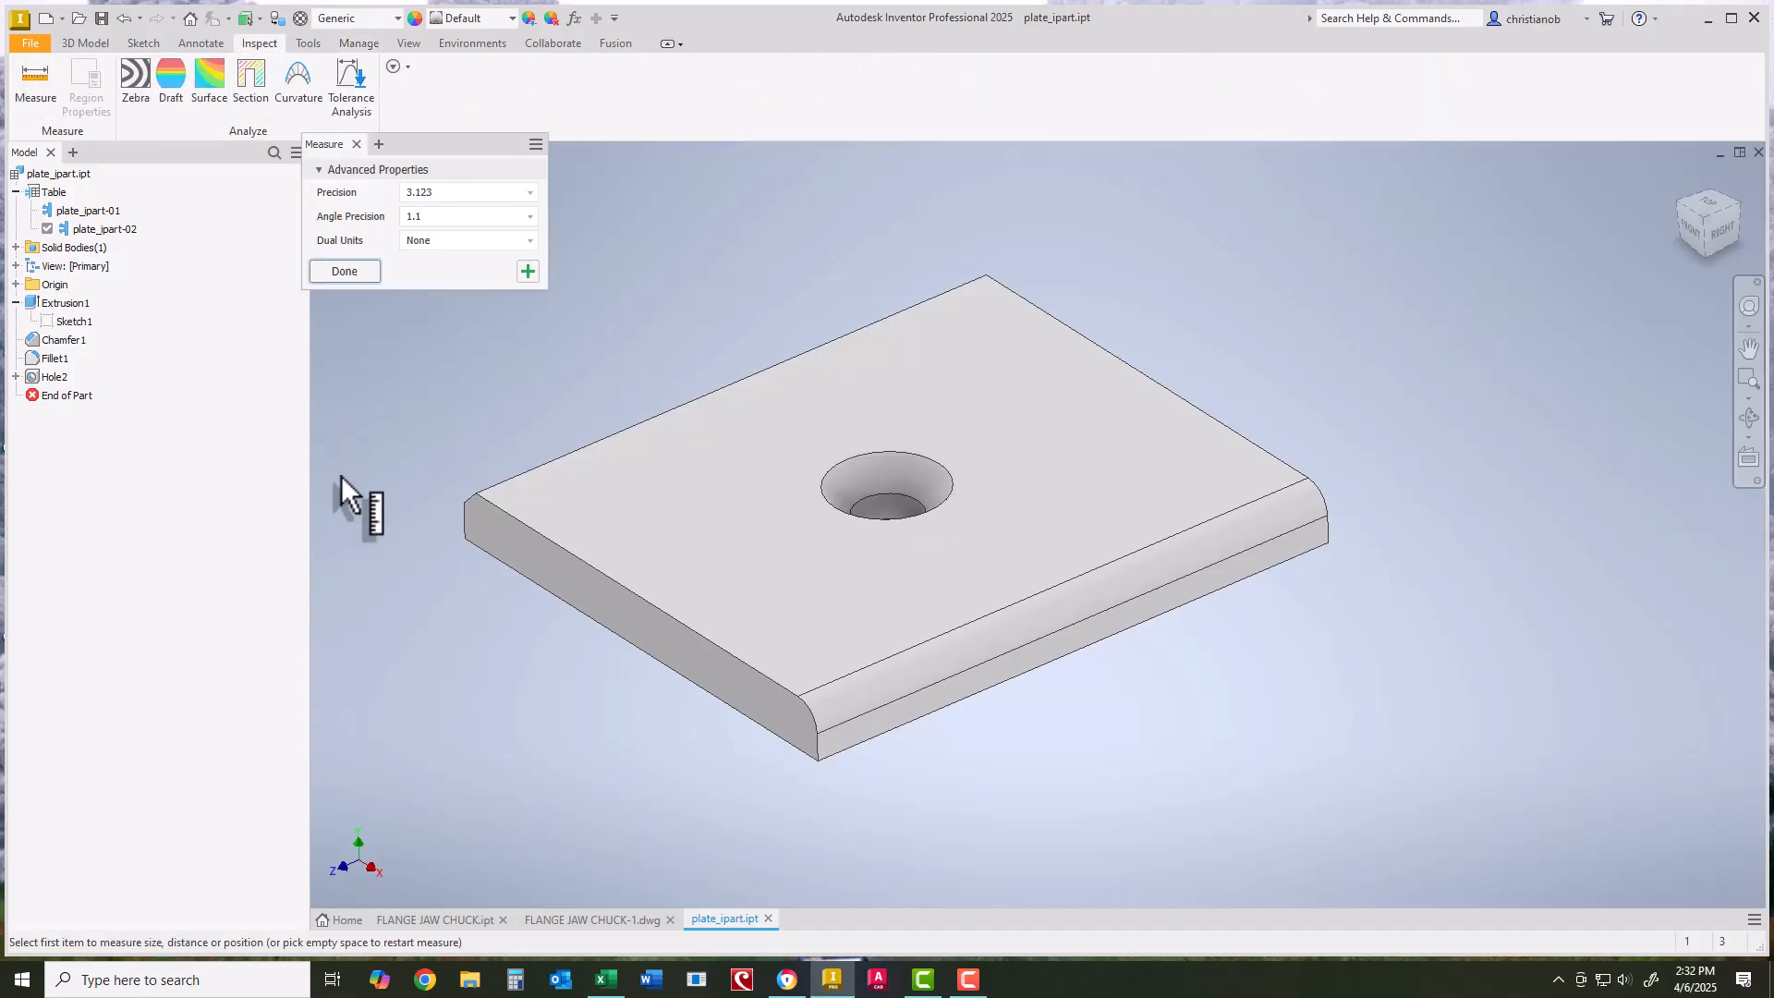
pyautogui.click(594, 632)
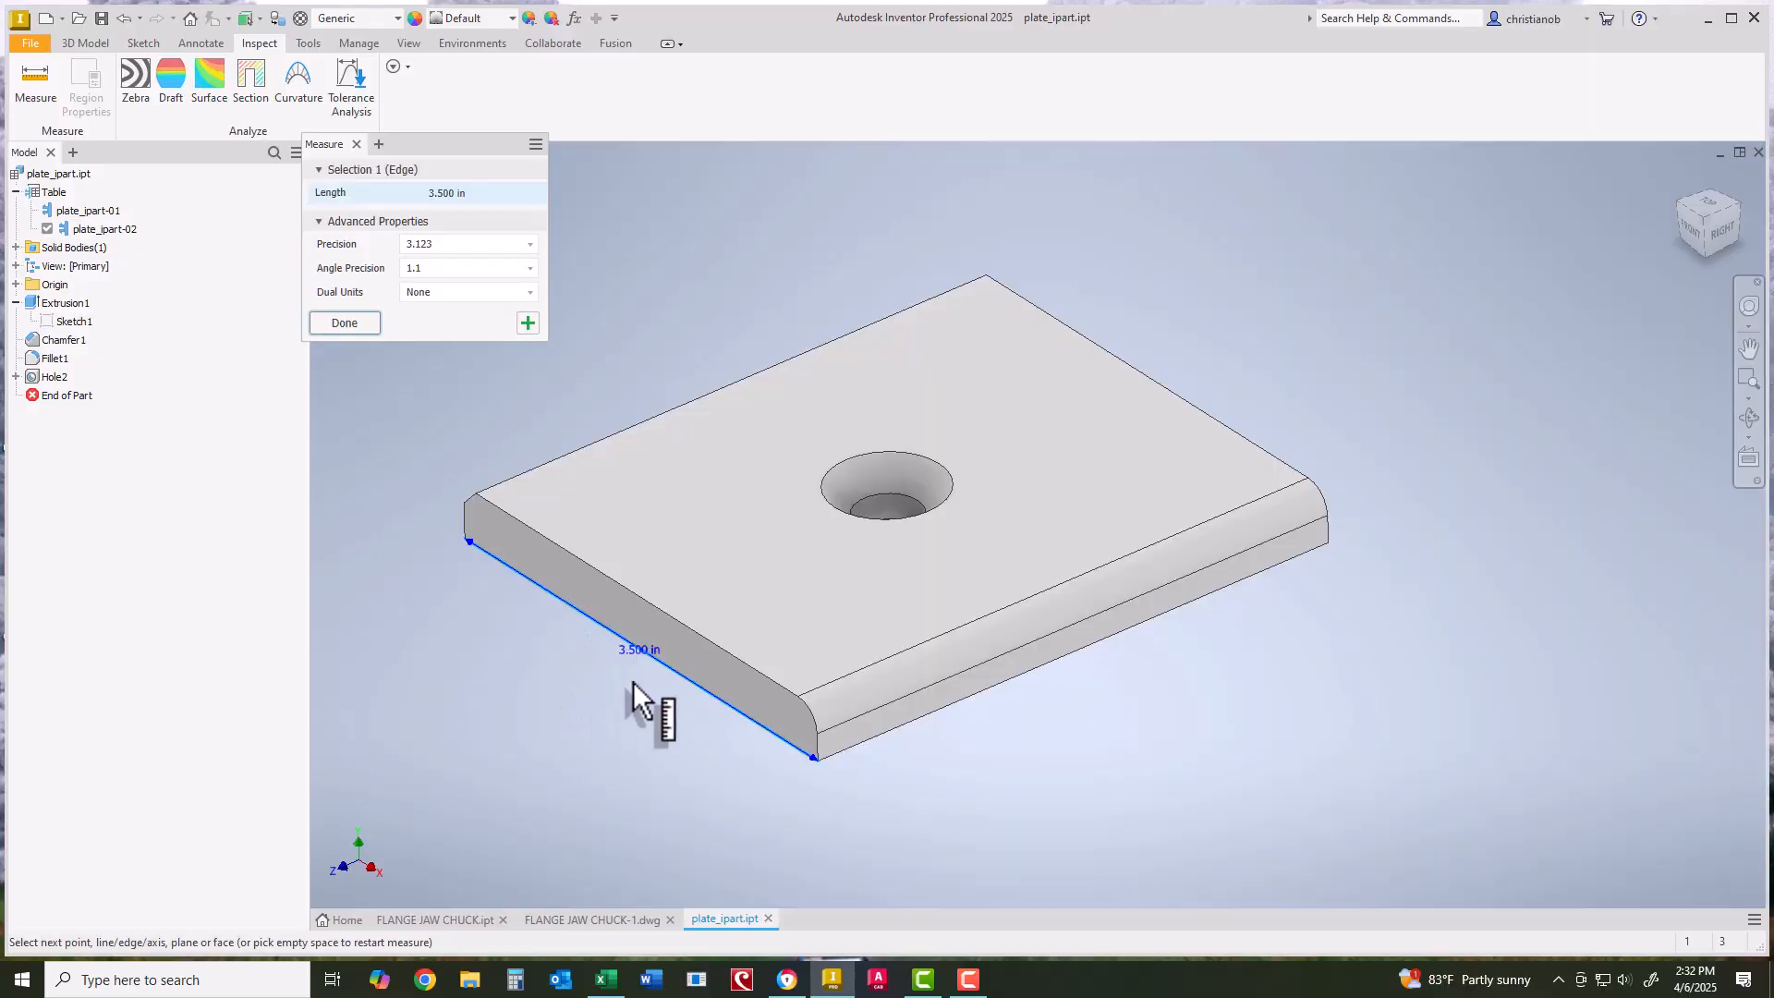
pyautogui.click(344, 323)
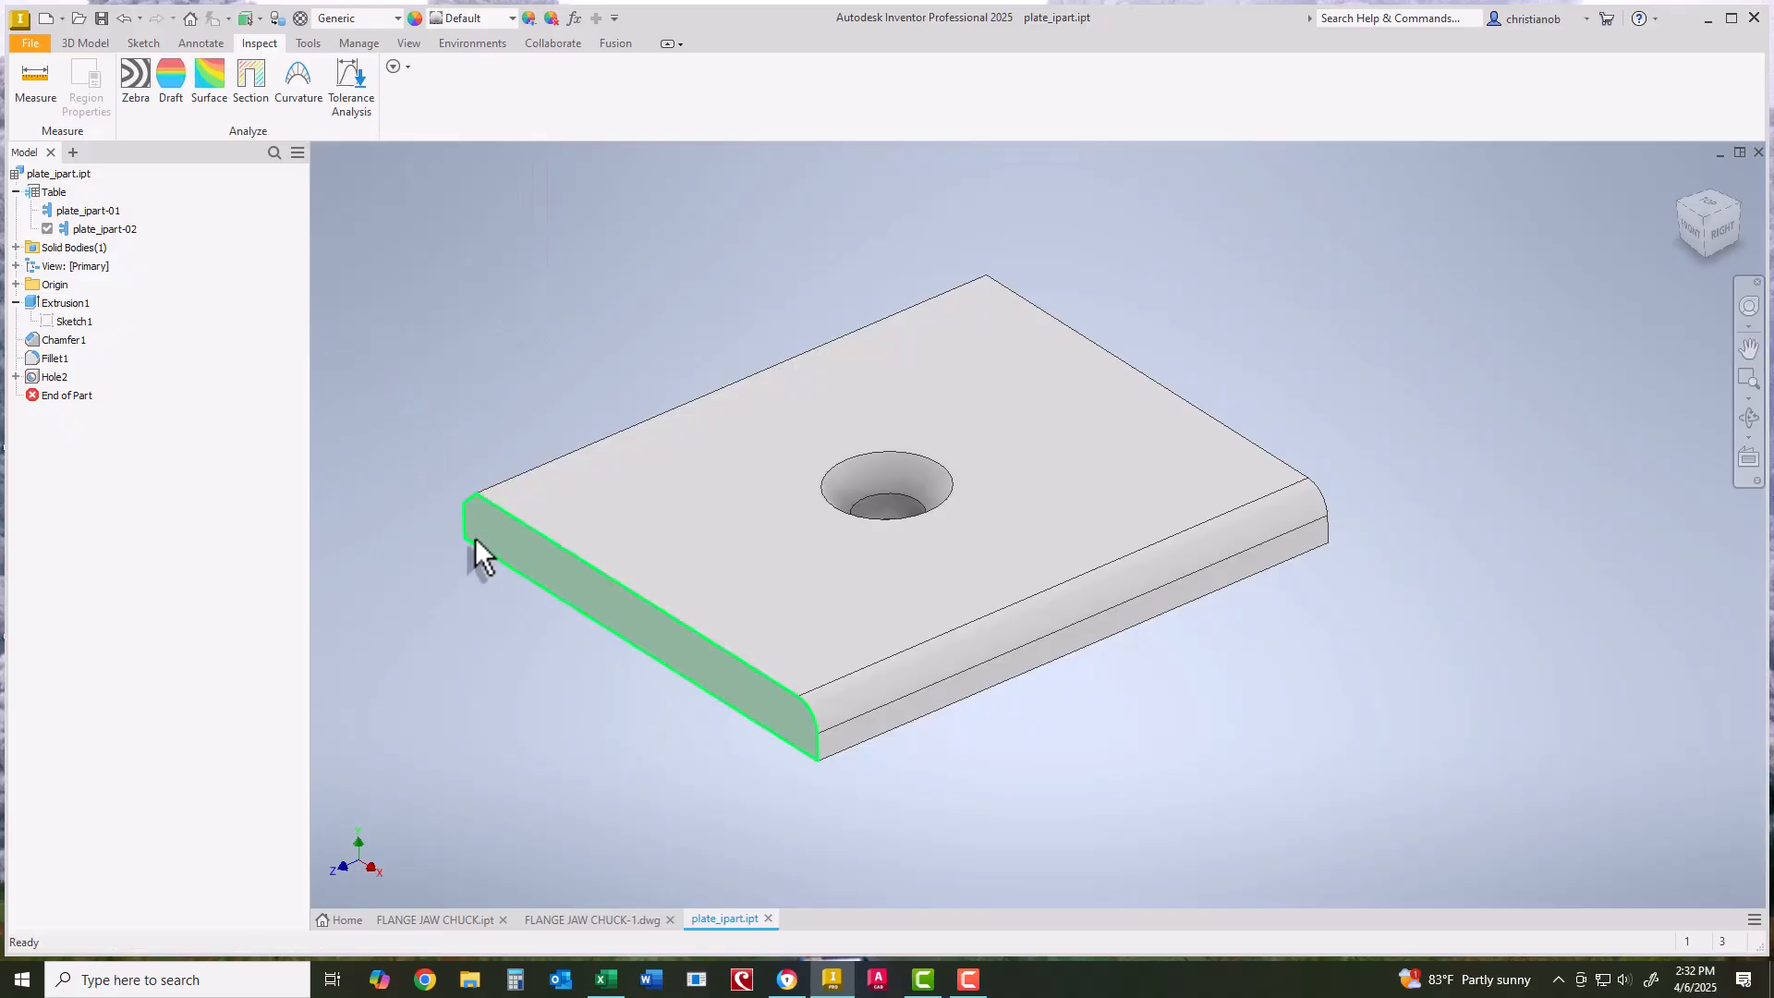
# Reactivate member plate_ipart-01 and reopen the iPart table for editing to add the Chamfer1 parameter d4.
pyautogui.doubleClick(100, 211)
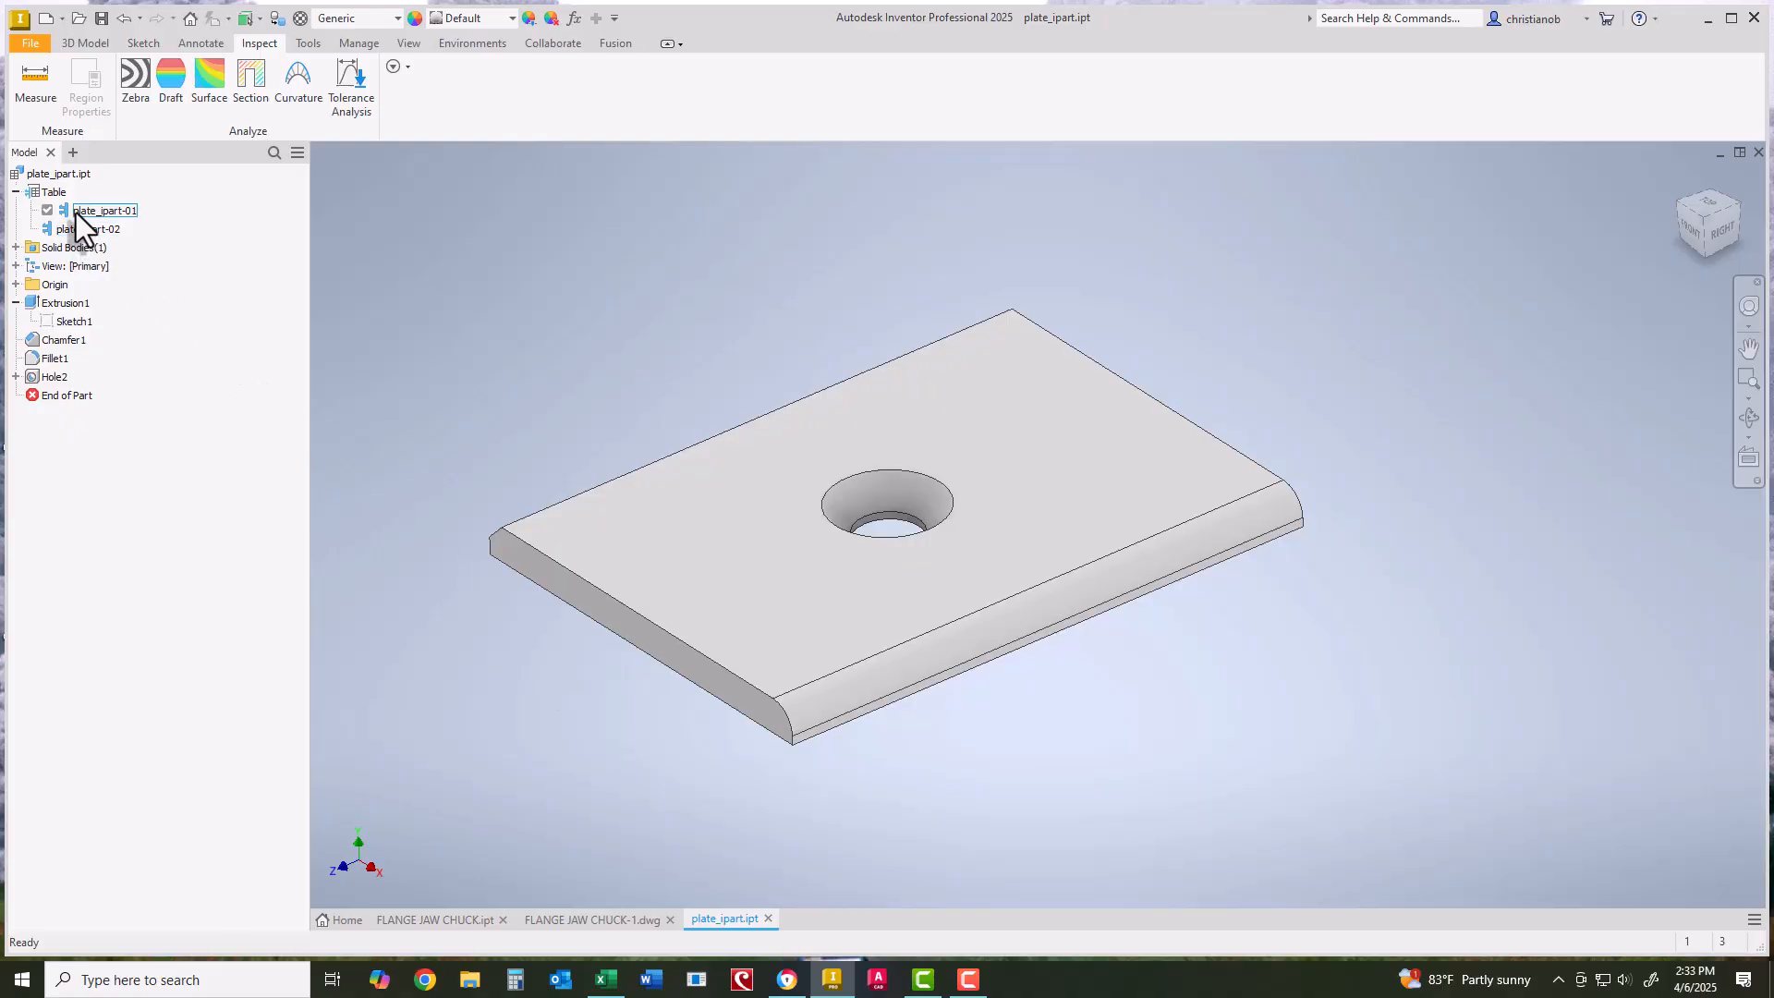
pyautogui.rightClick(58, 193)
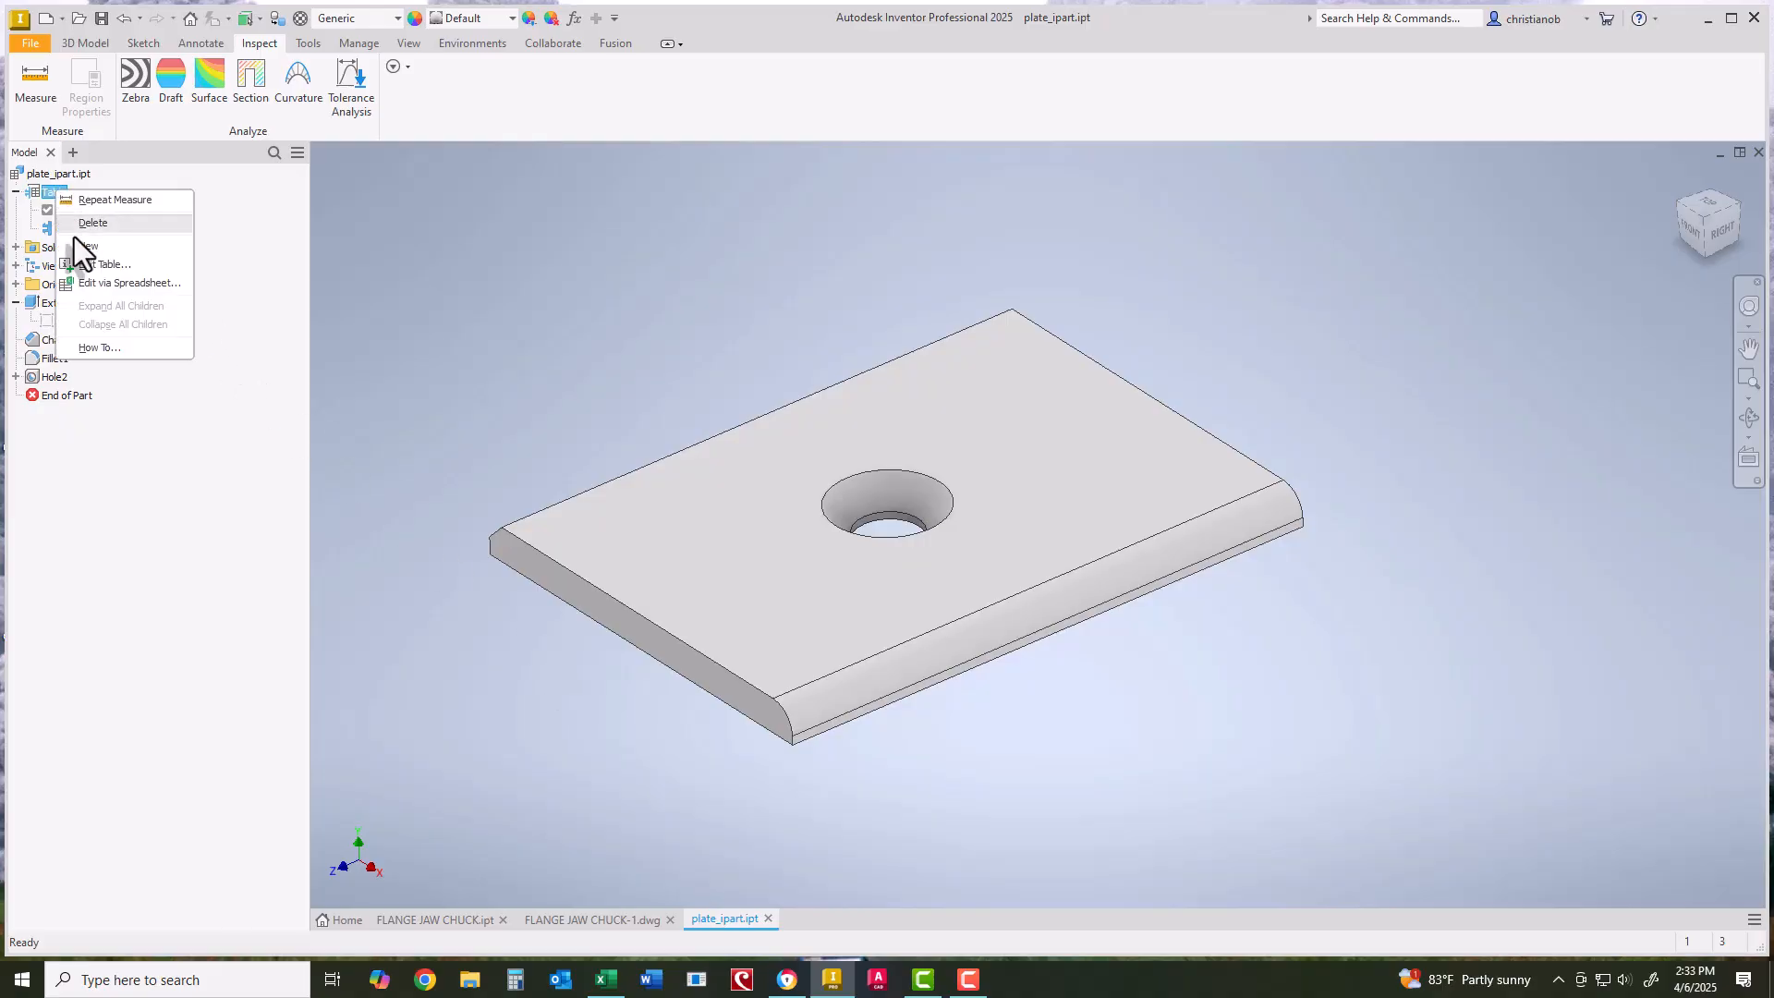
pyautogui.click(119, 271)
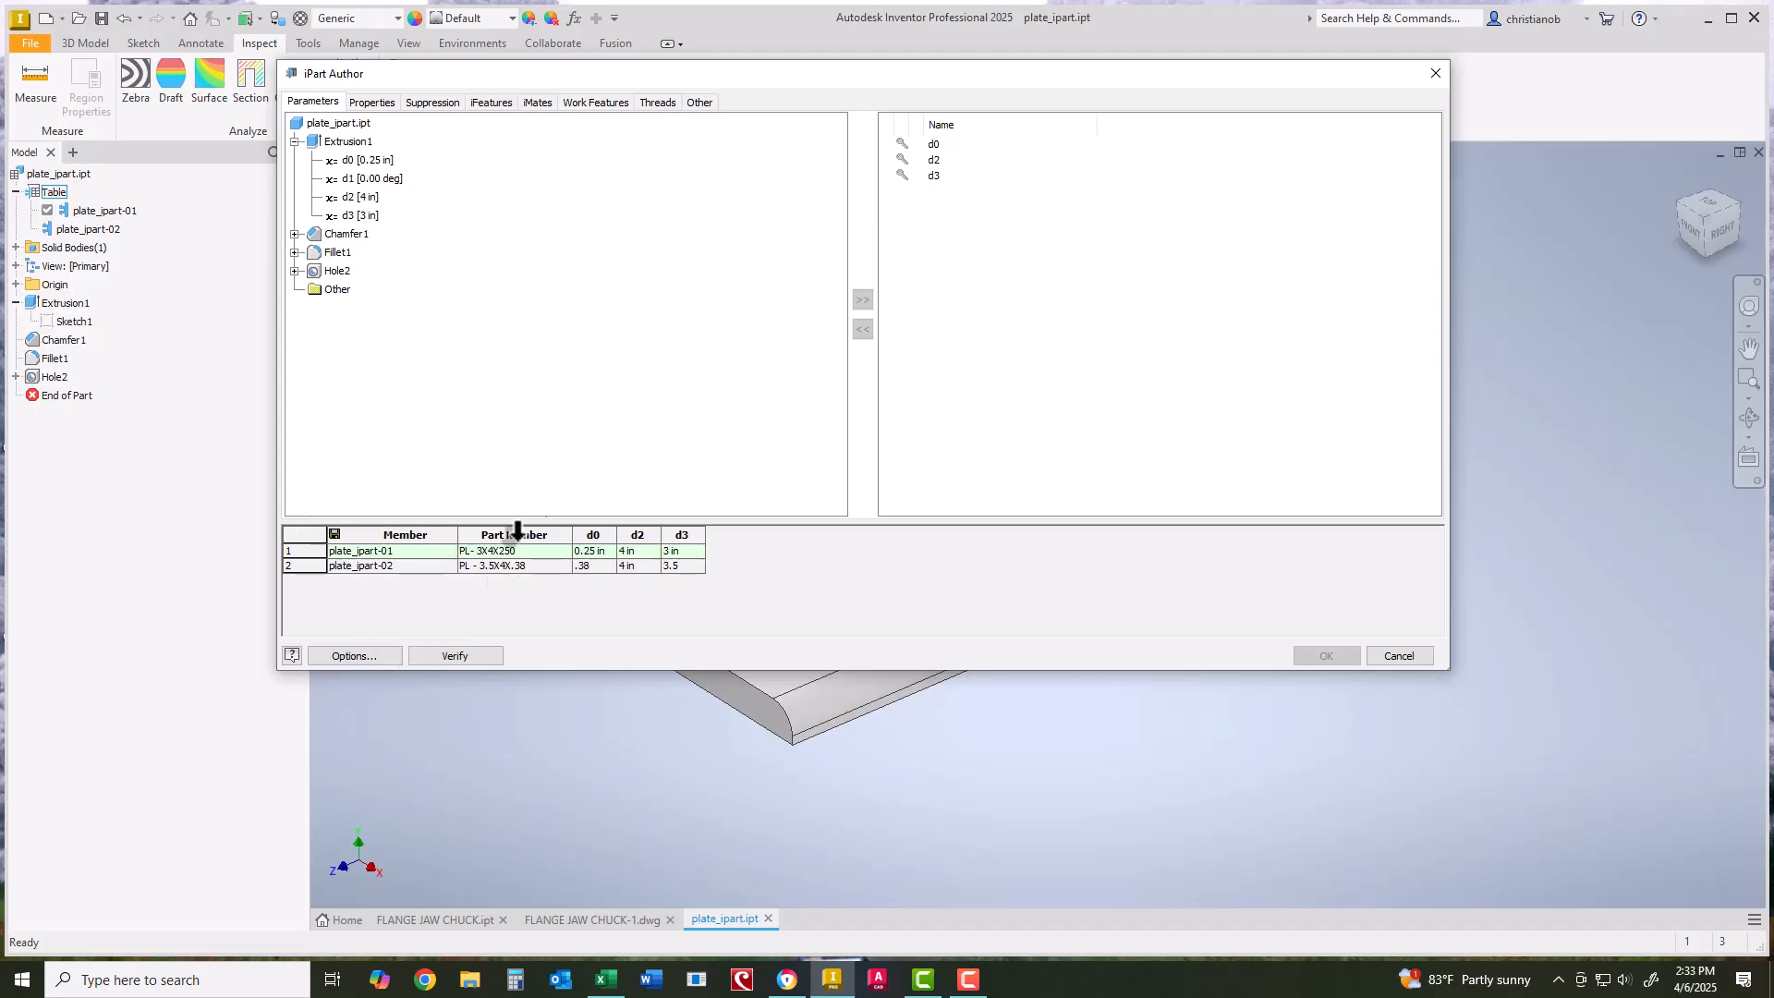
pyautogui.click(293, 233)
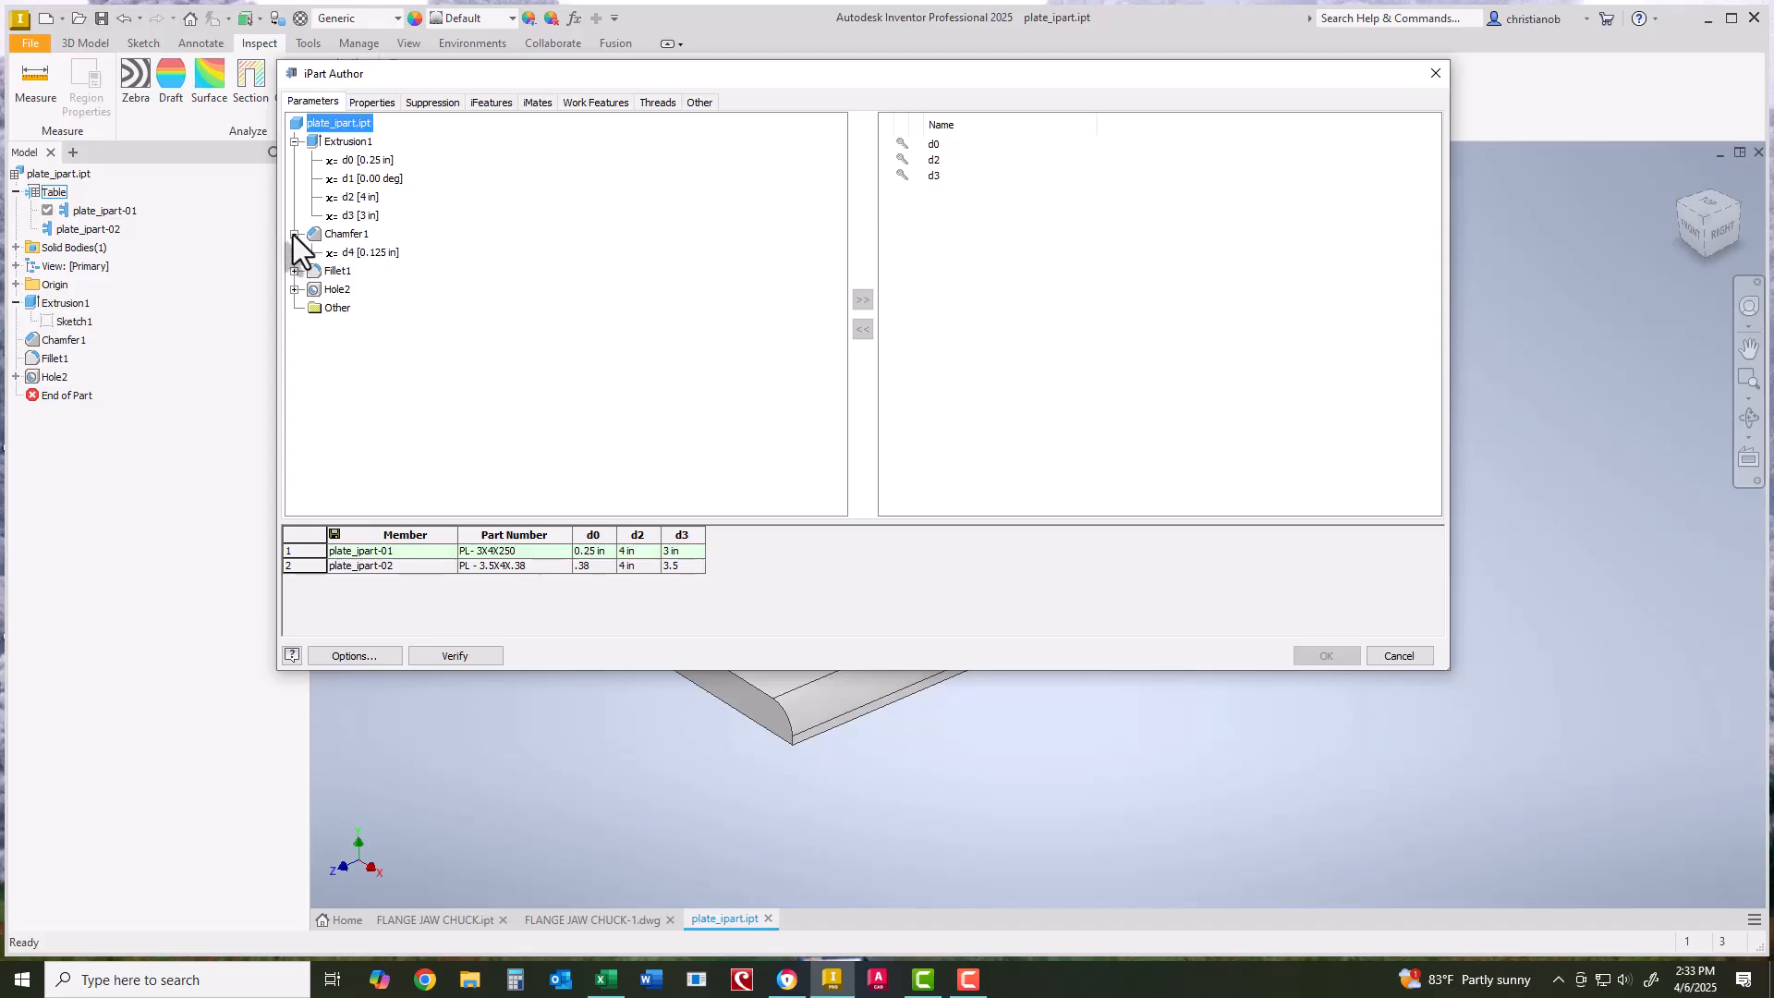
pyautogui.click(347, 235)
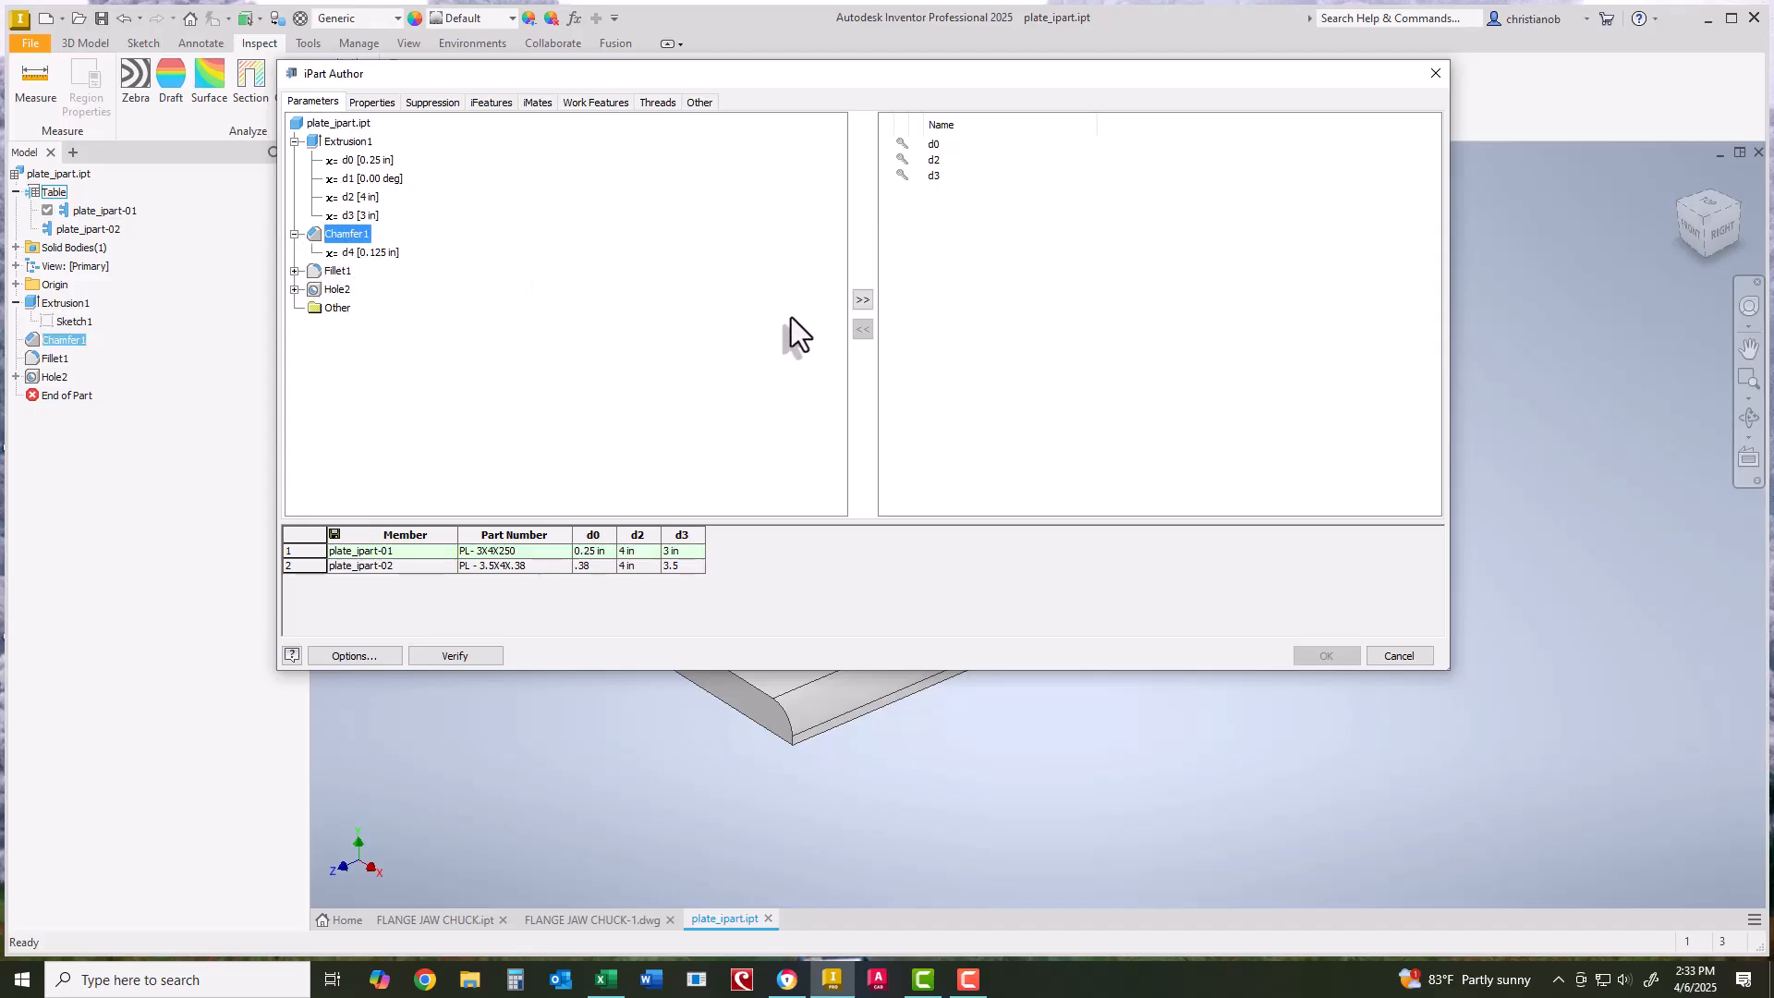
pyautogui.click(859, 300)
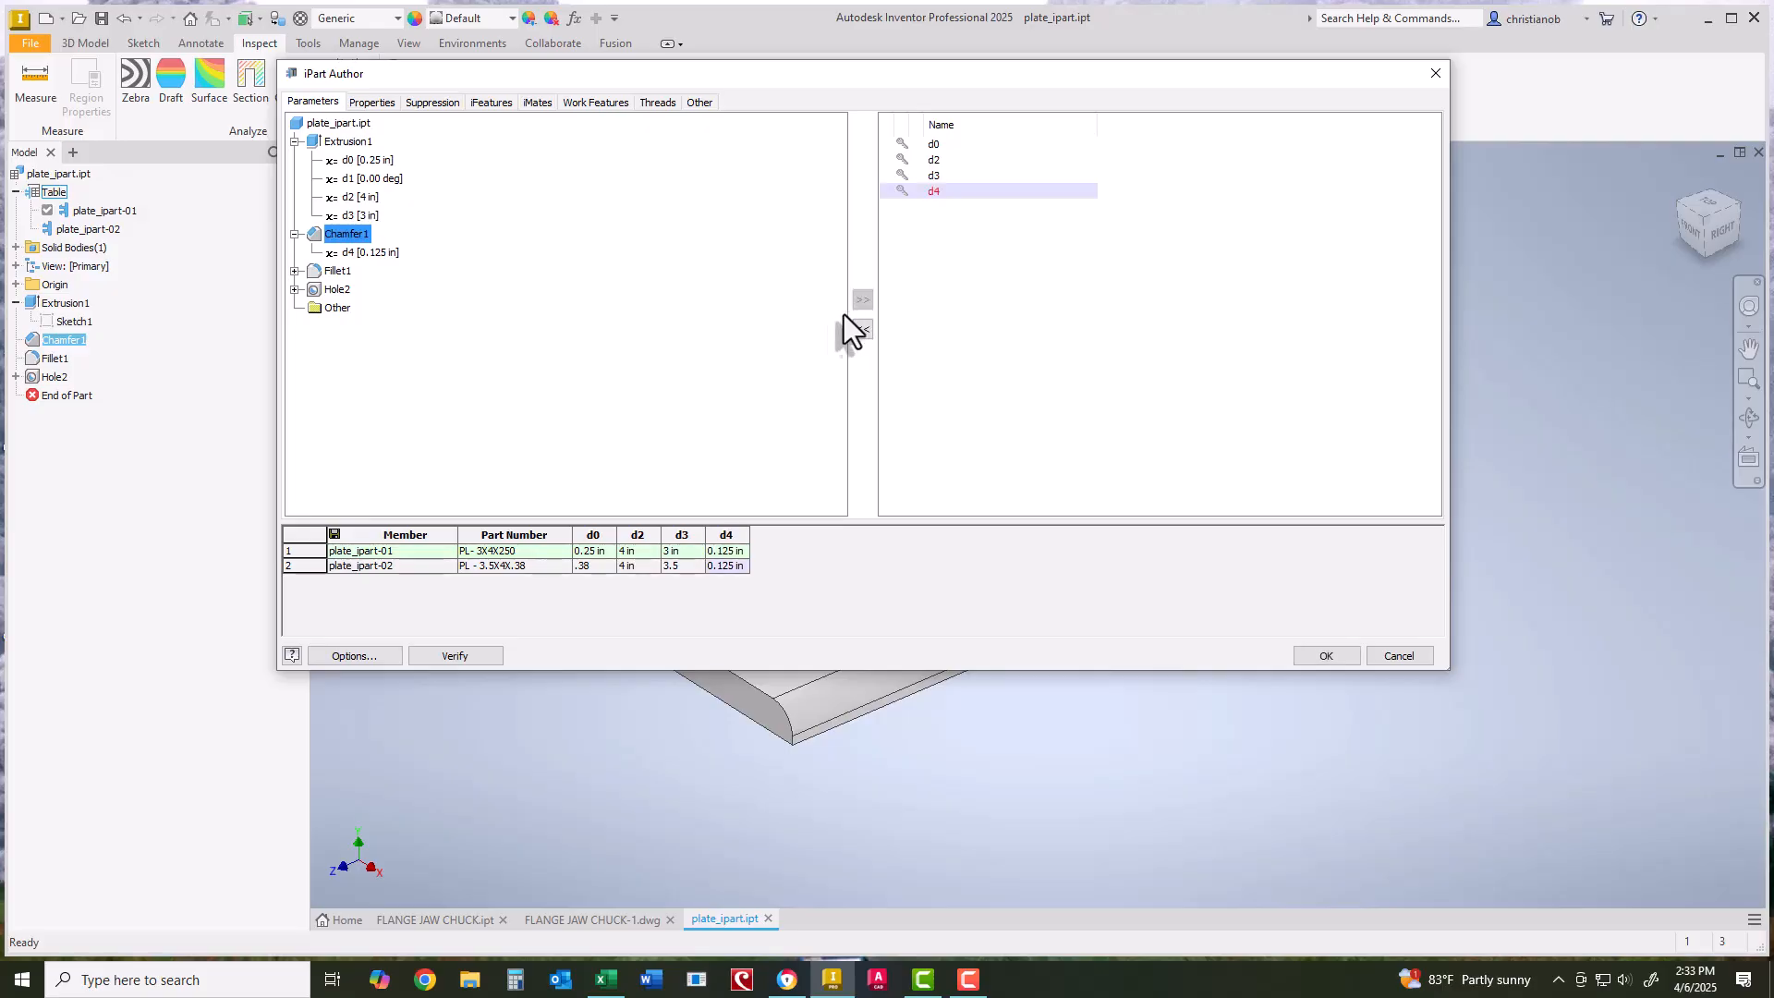
# Add the Fillet1 parameter d7 to the iPart table.
pyautogui.click(294, 271)
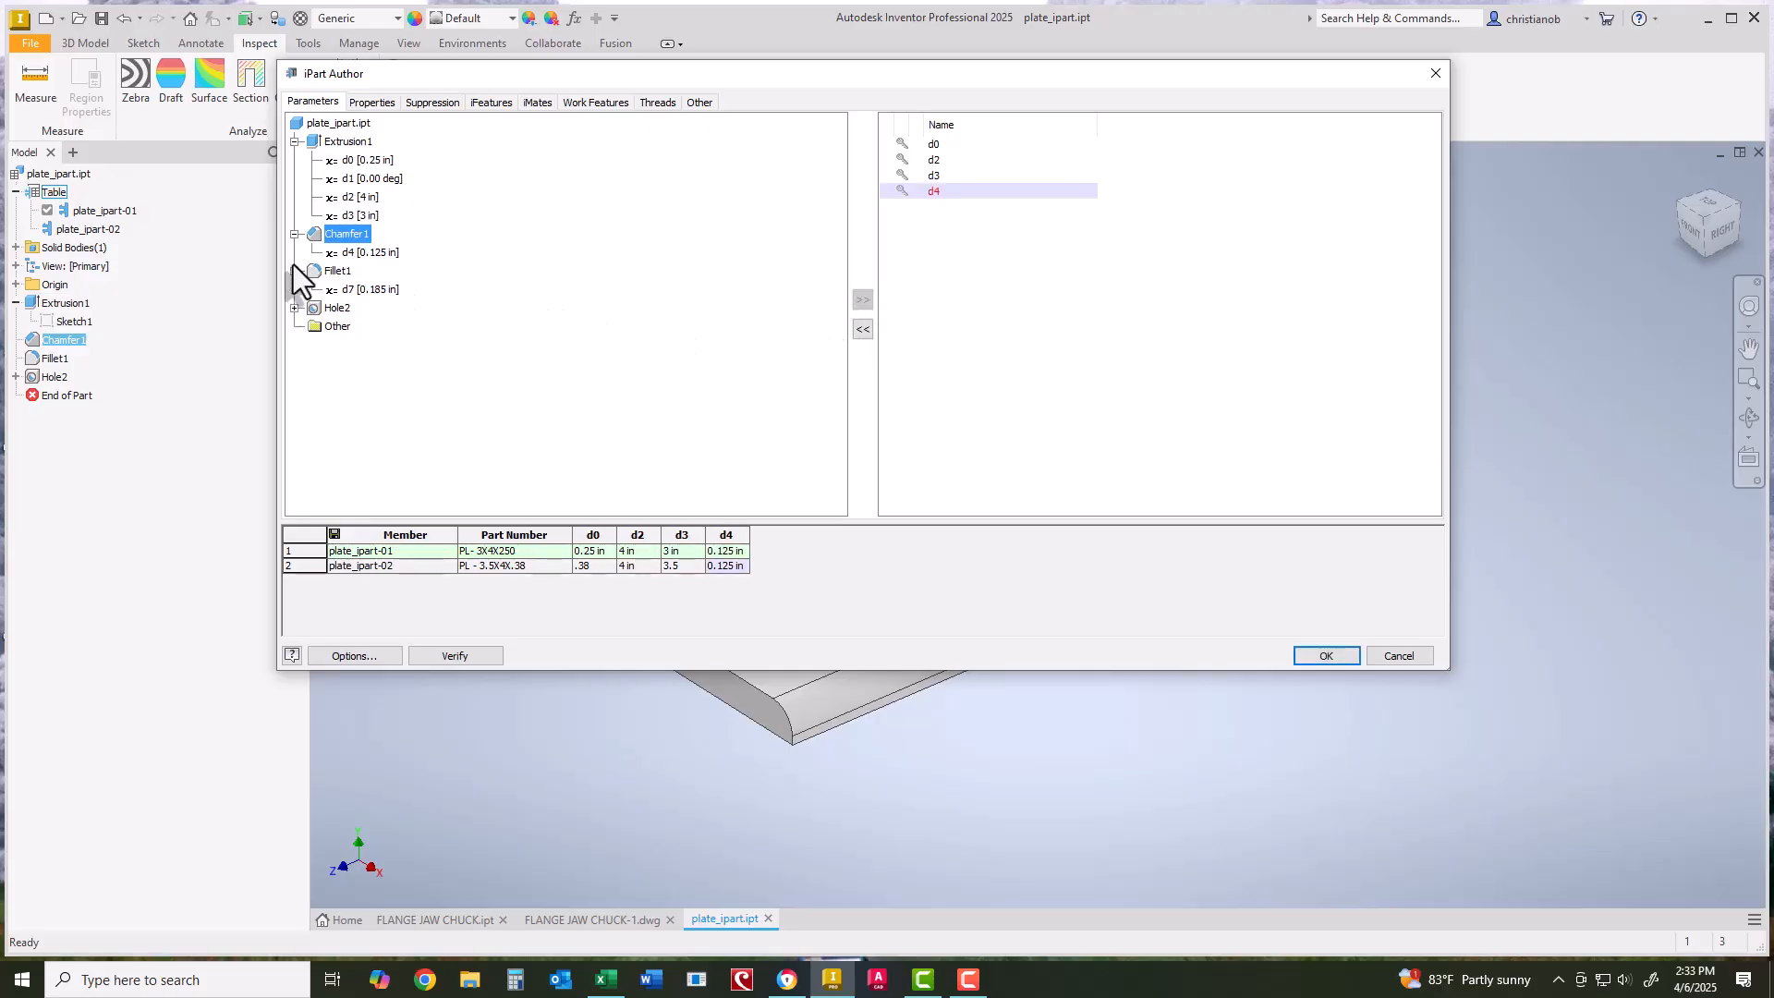
pyautogui.click(340, 269)
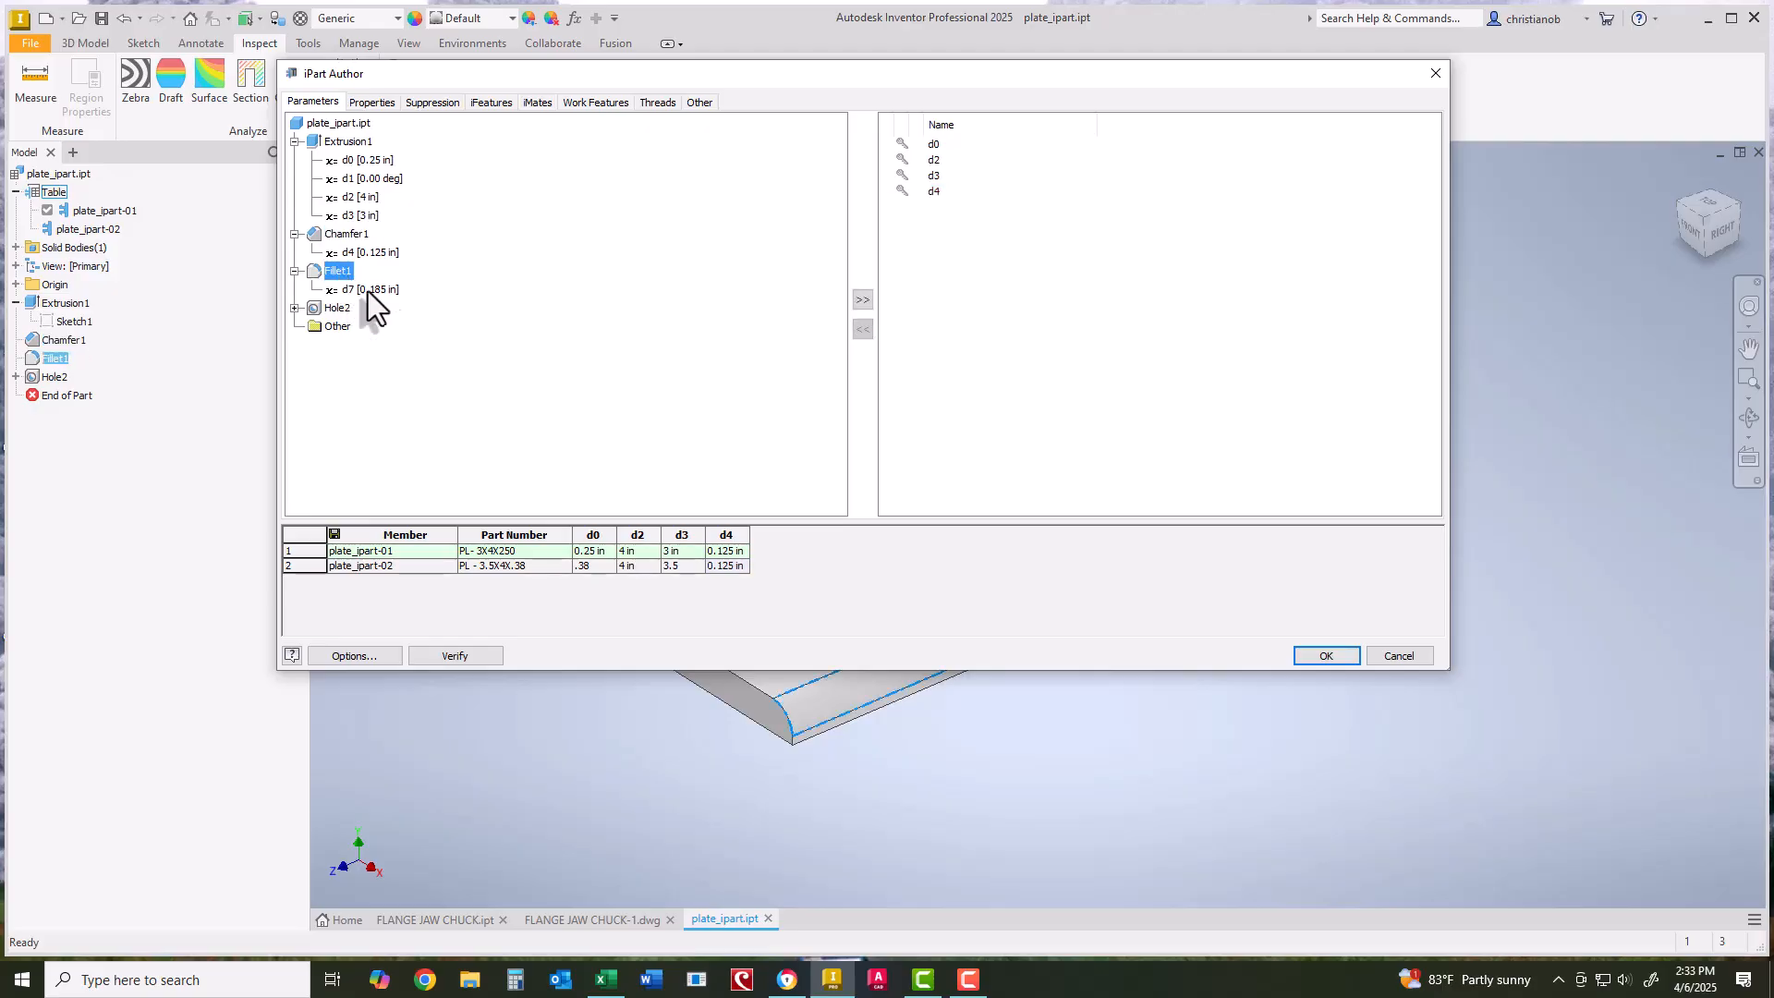
pyautogui.click(862, 299)
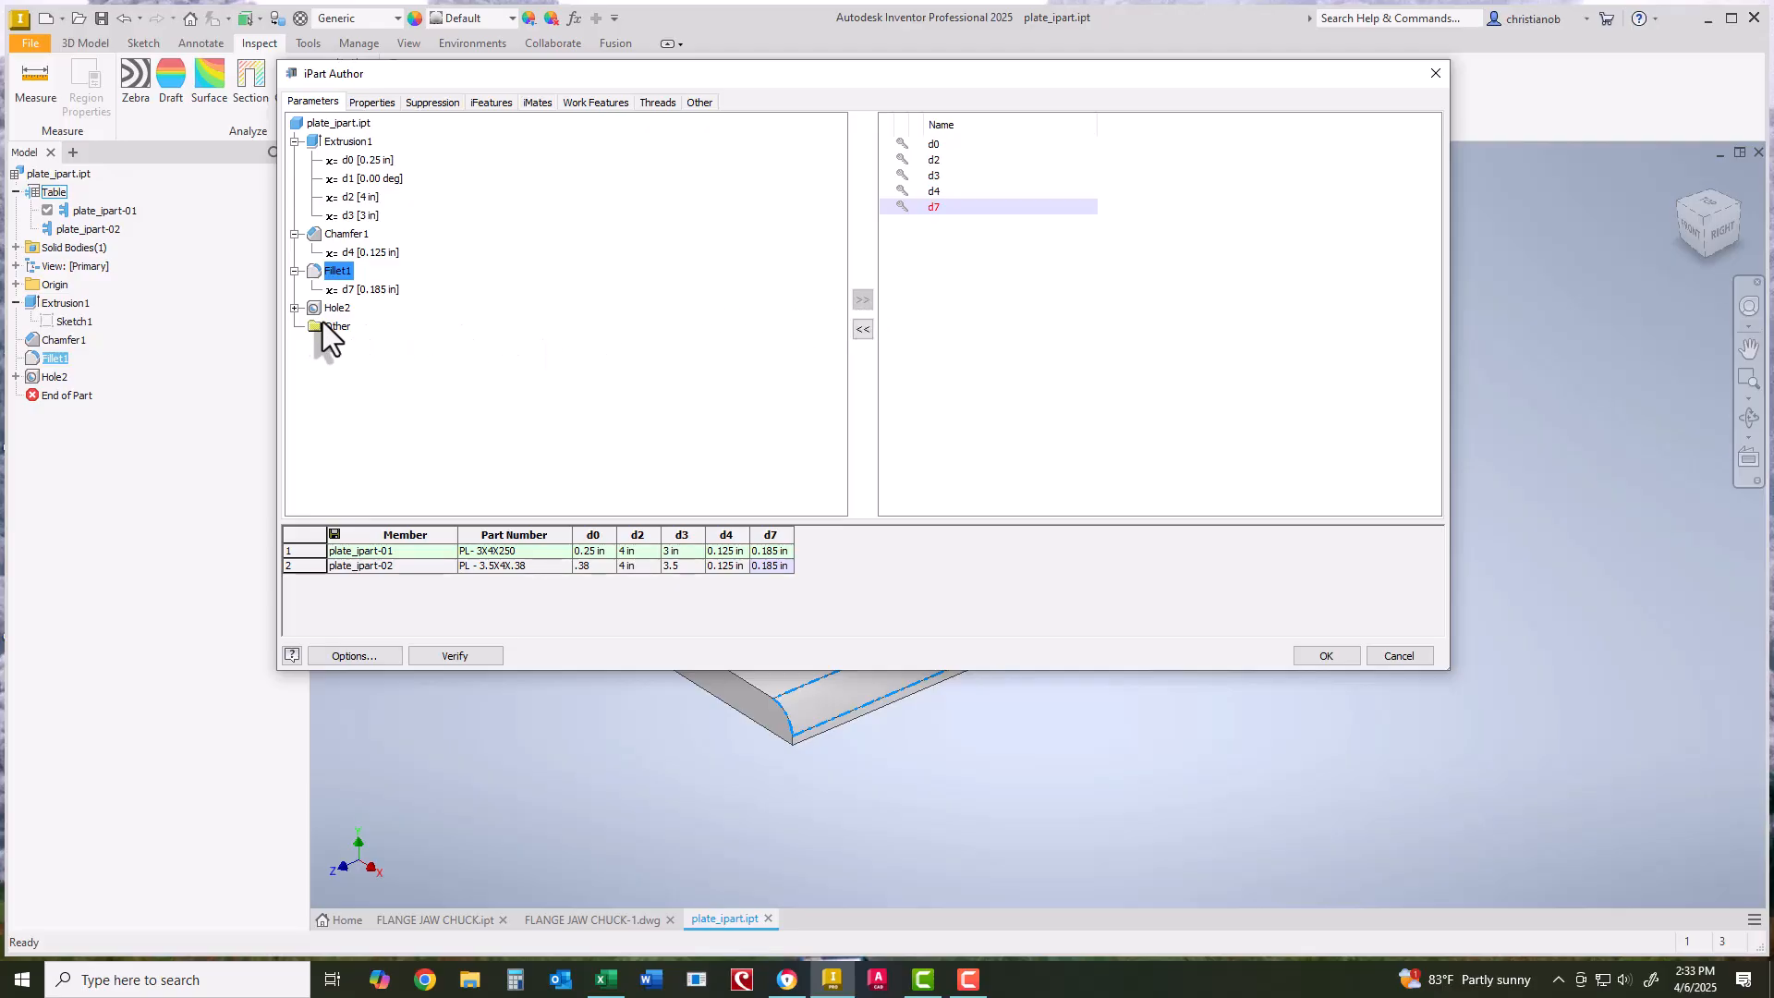
# Add the Hole2 parameters d15, d17 and d19 to the iPart table.
pyautogui.click(294, 309)
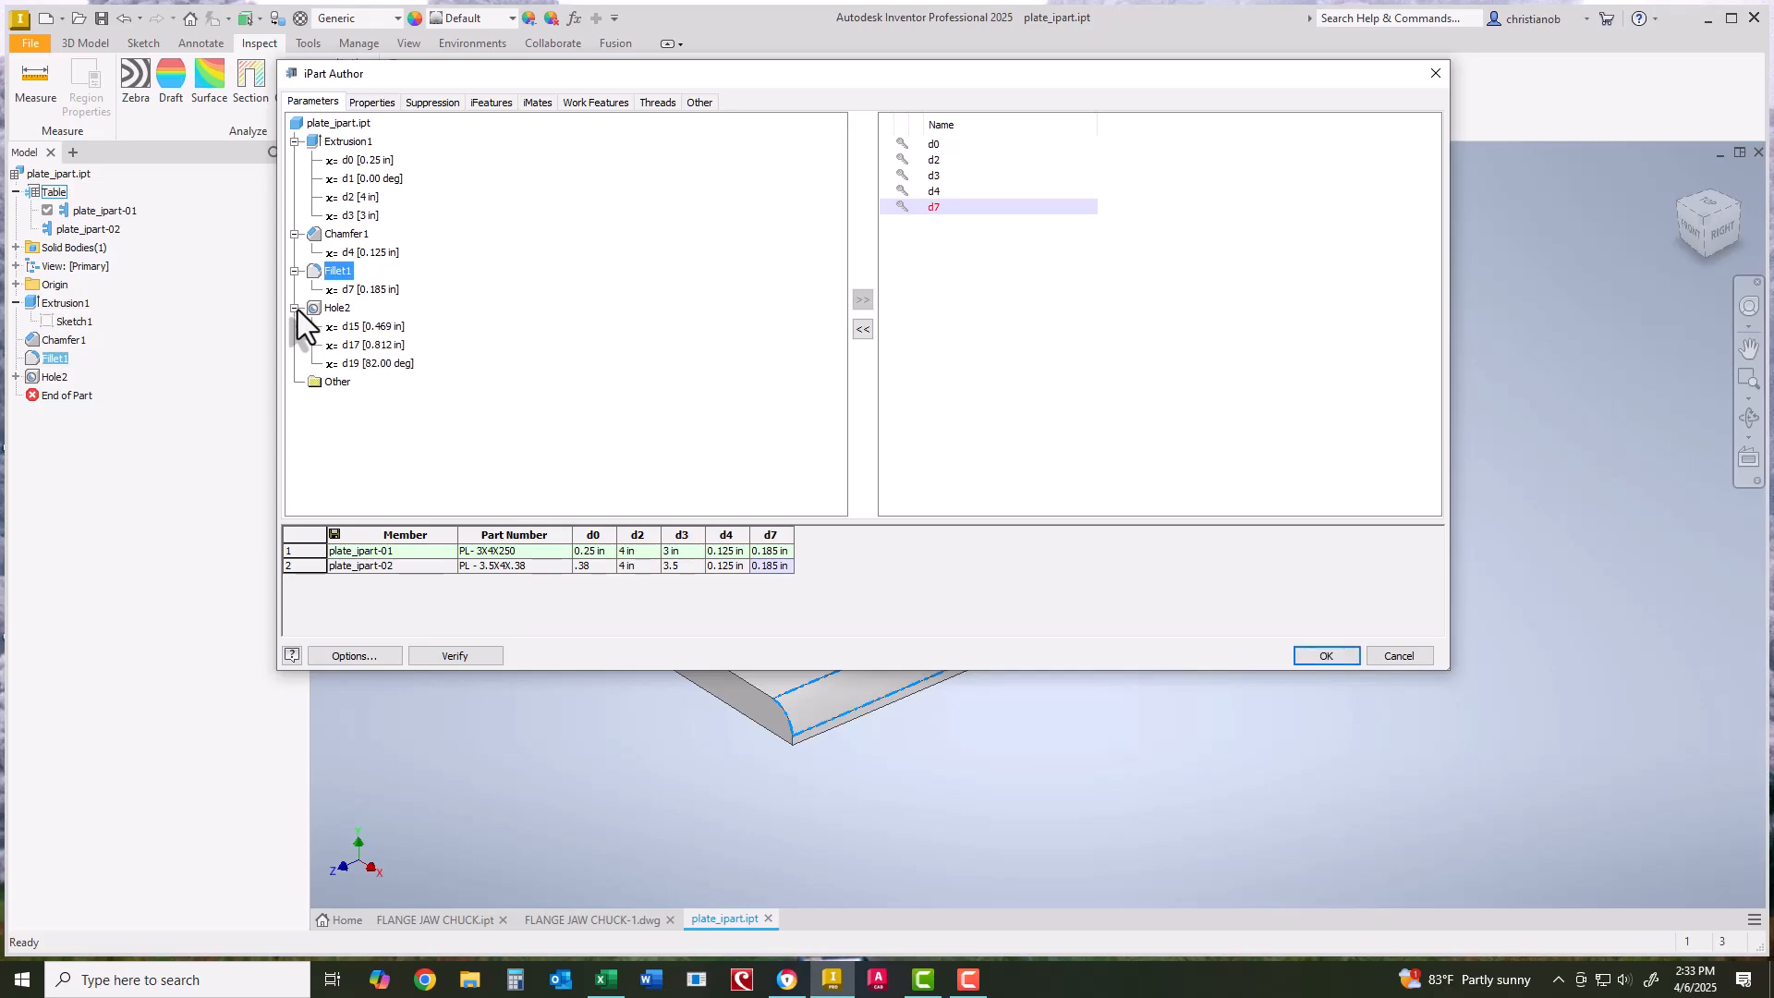
pyautogui.click(340, 311)
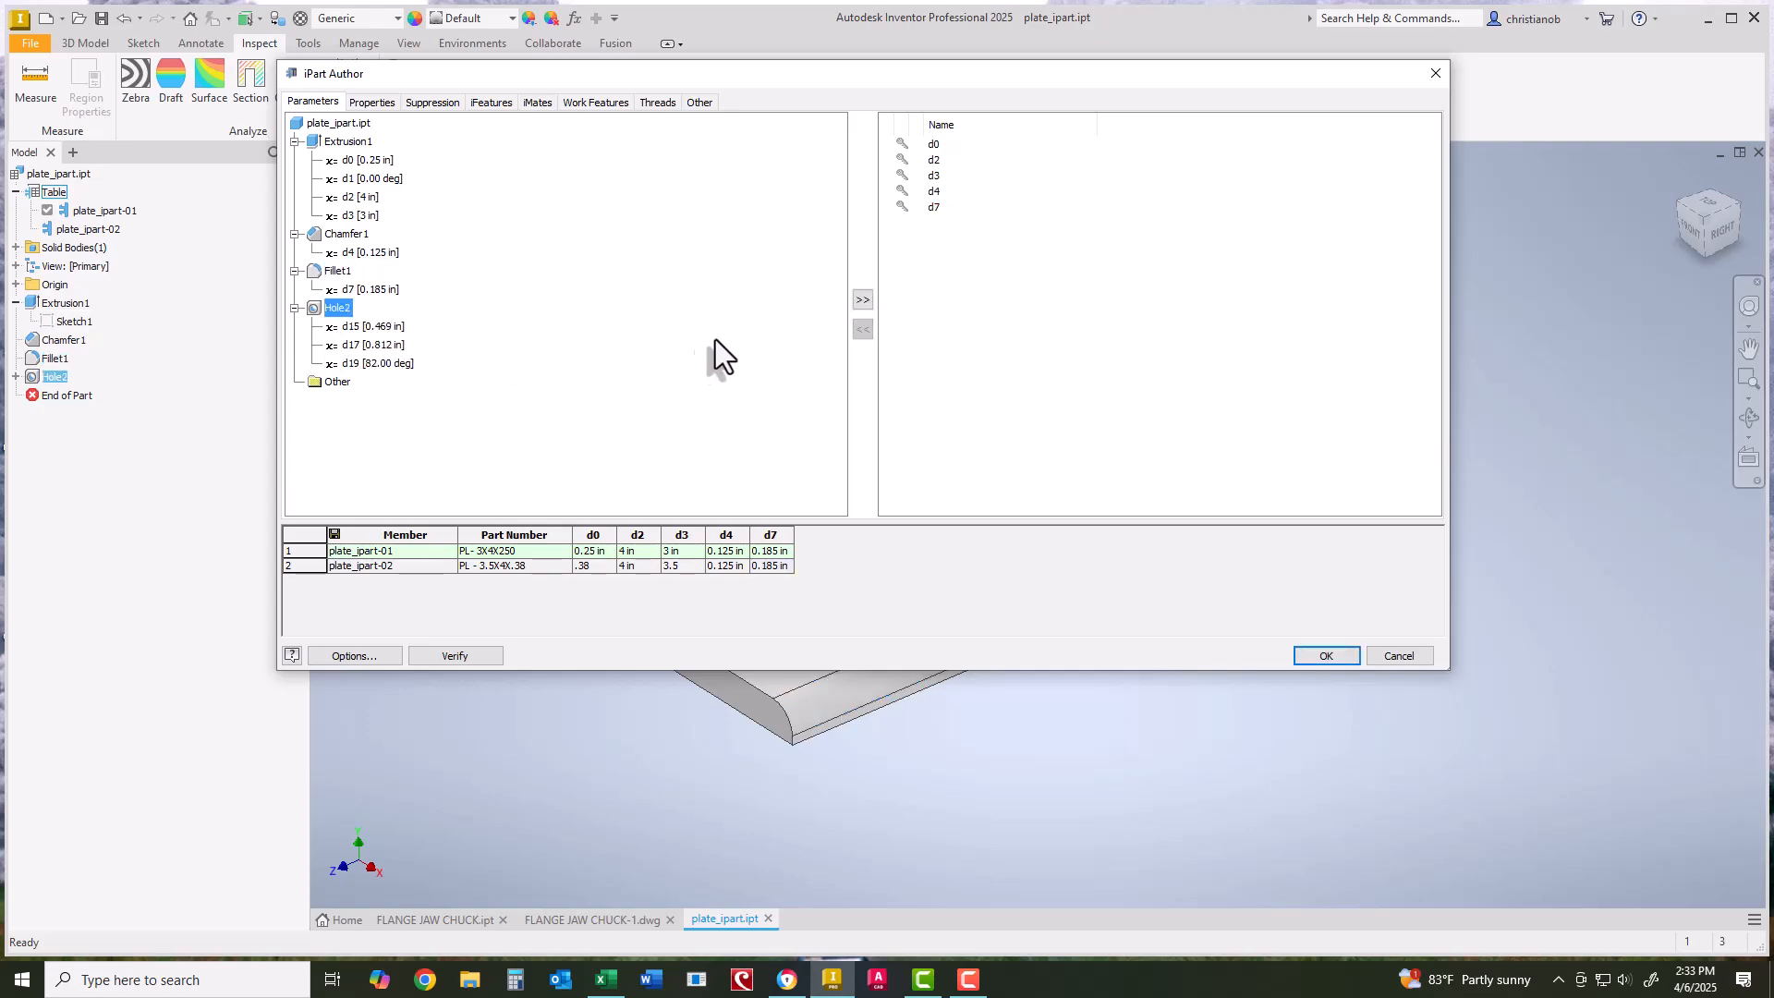
pyautogui.click(861, 300)
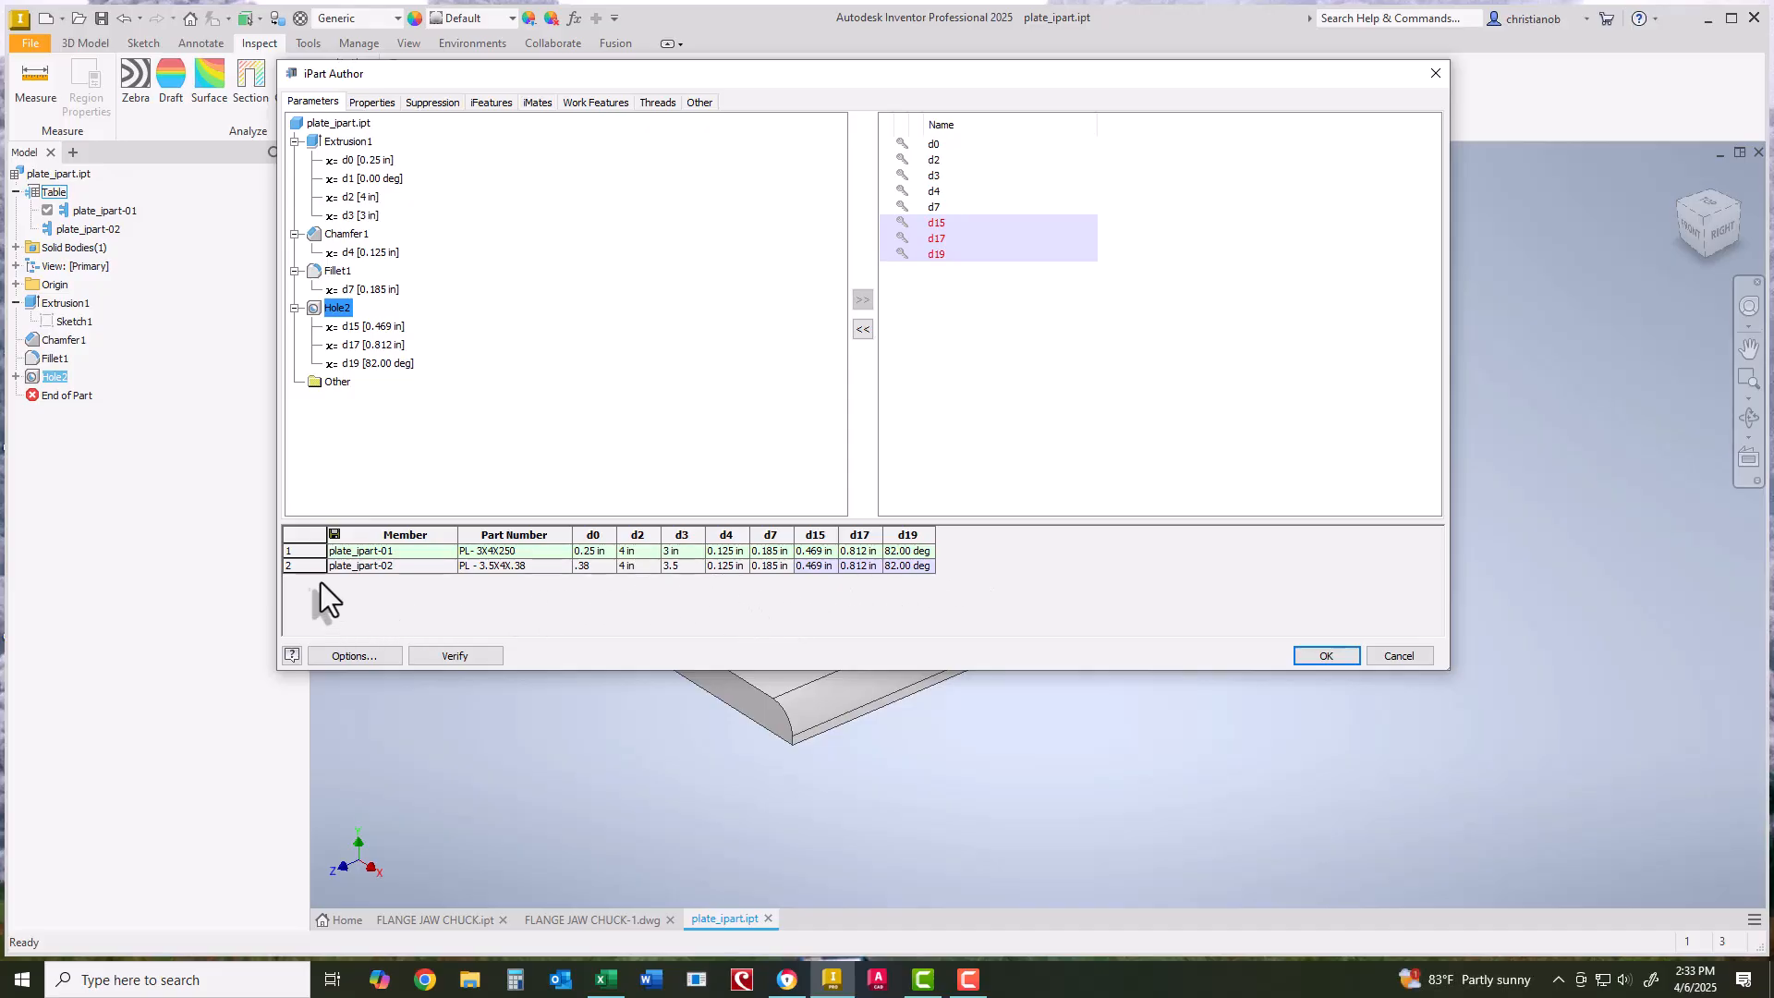
# Insert a third member row in the iPart table and set its part number to PL -3.5X4X.38.
pyautogui.click(299, 567)
pyautogui.rightClick(301, 570)
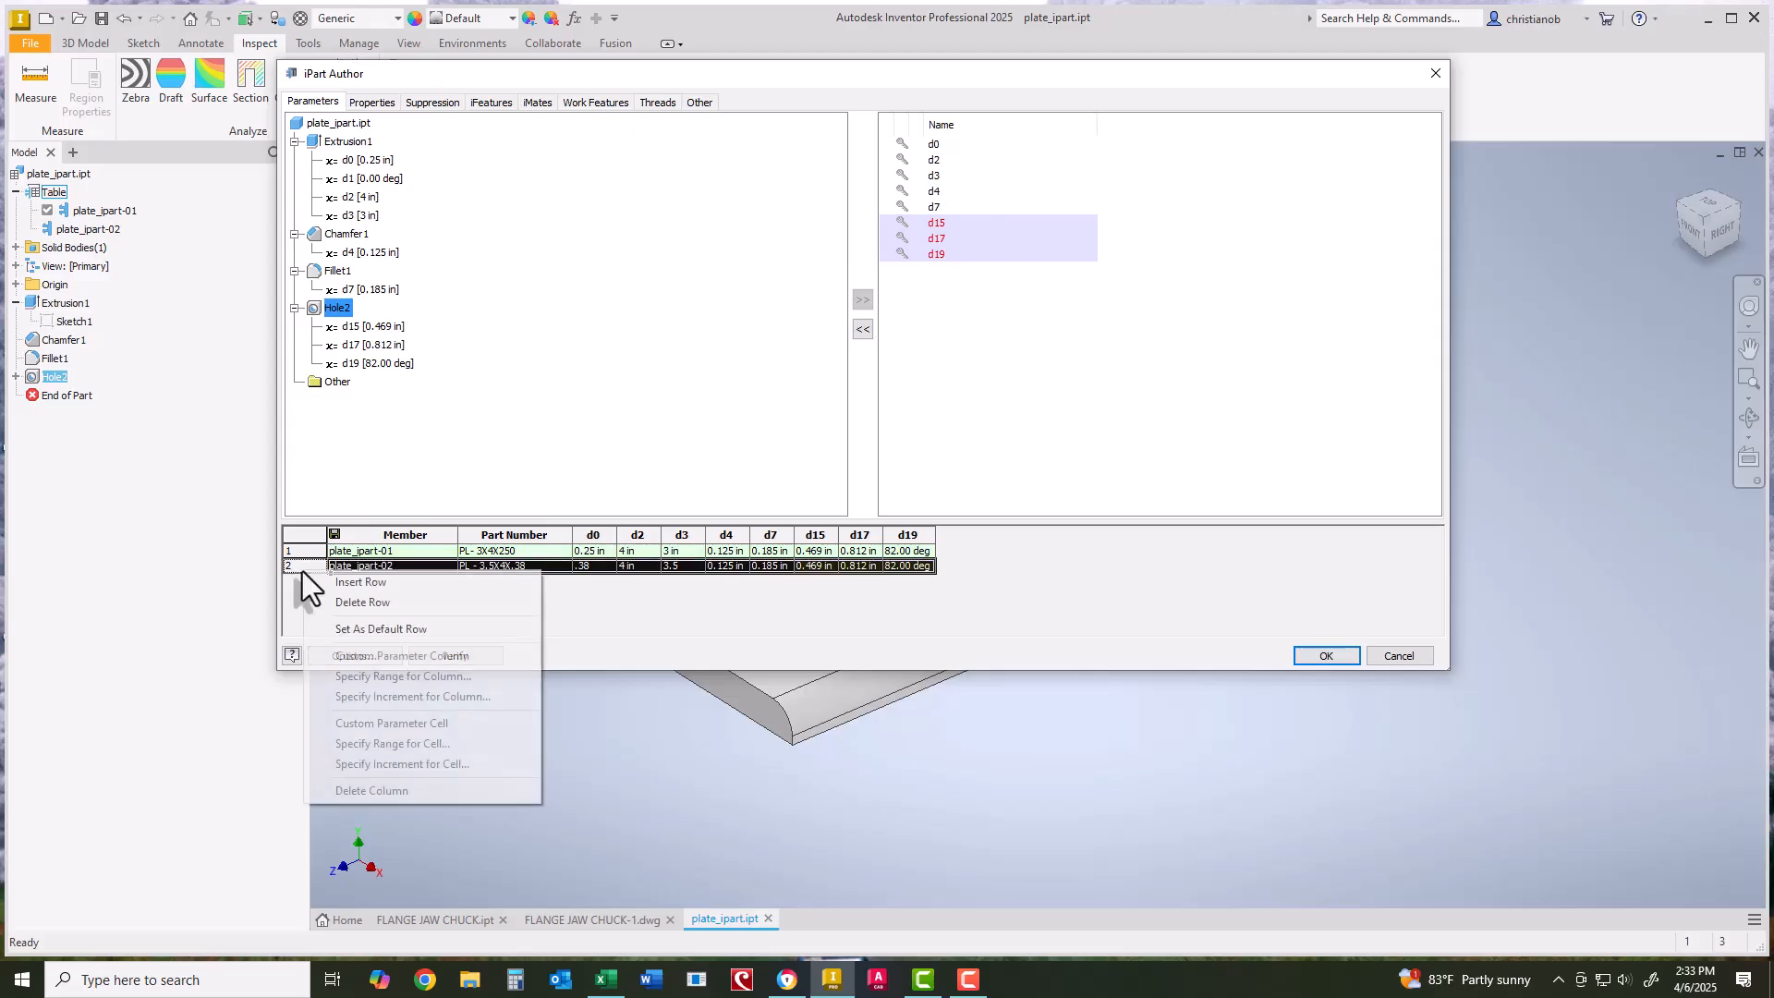
pyautogui.click(324, 586)
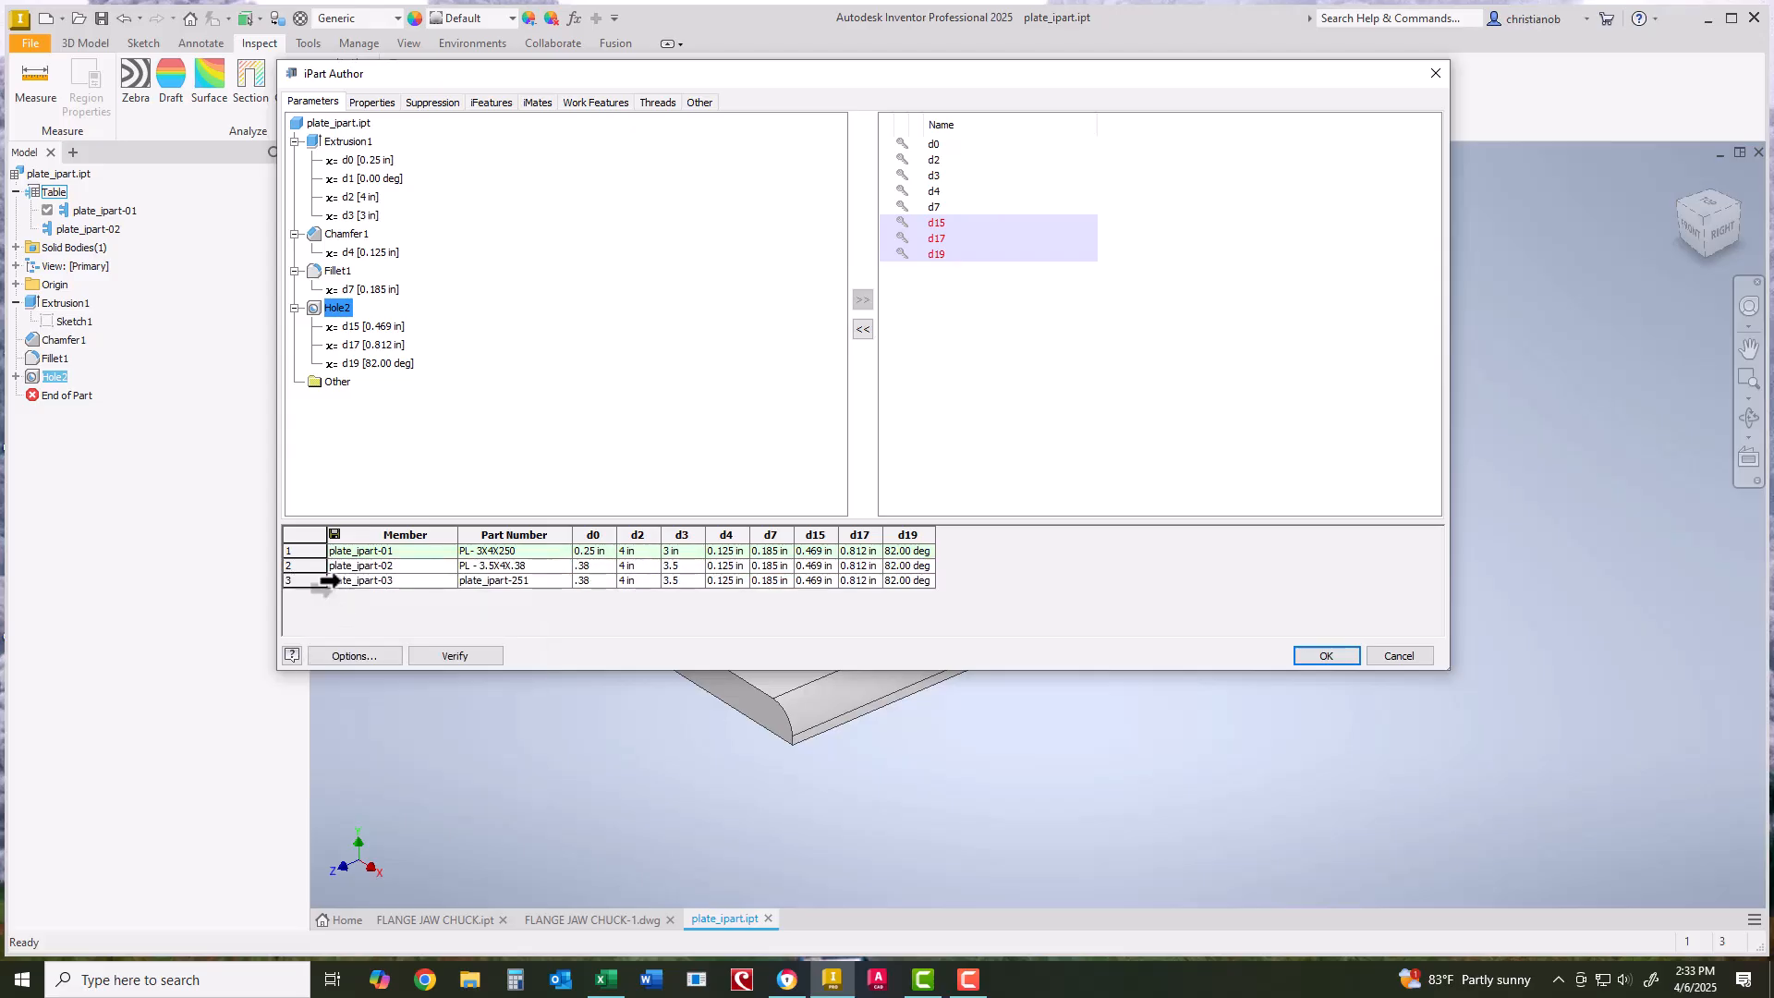
pyautogui.click(536, 582)
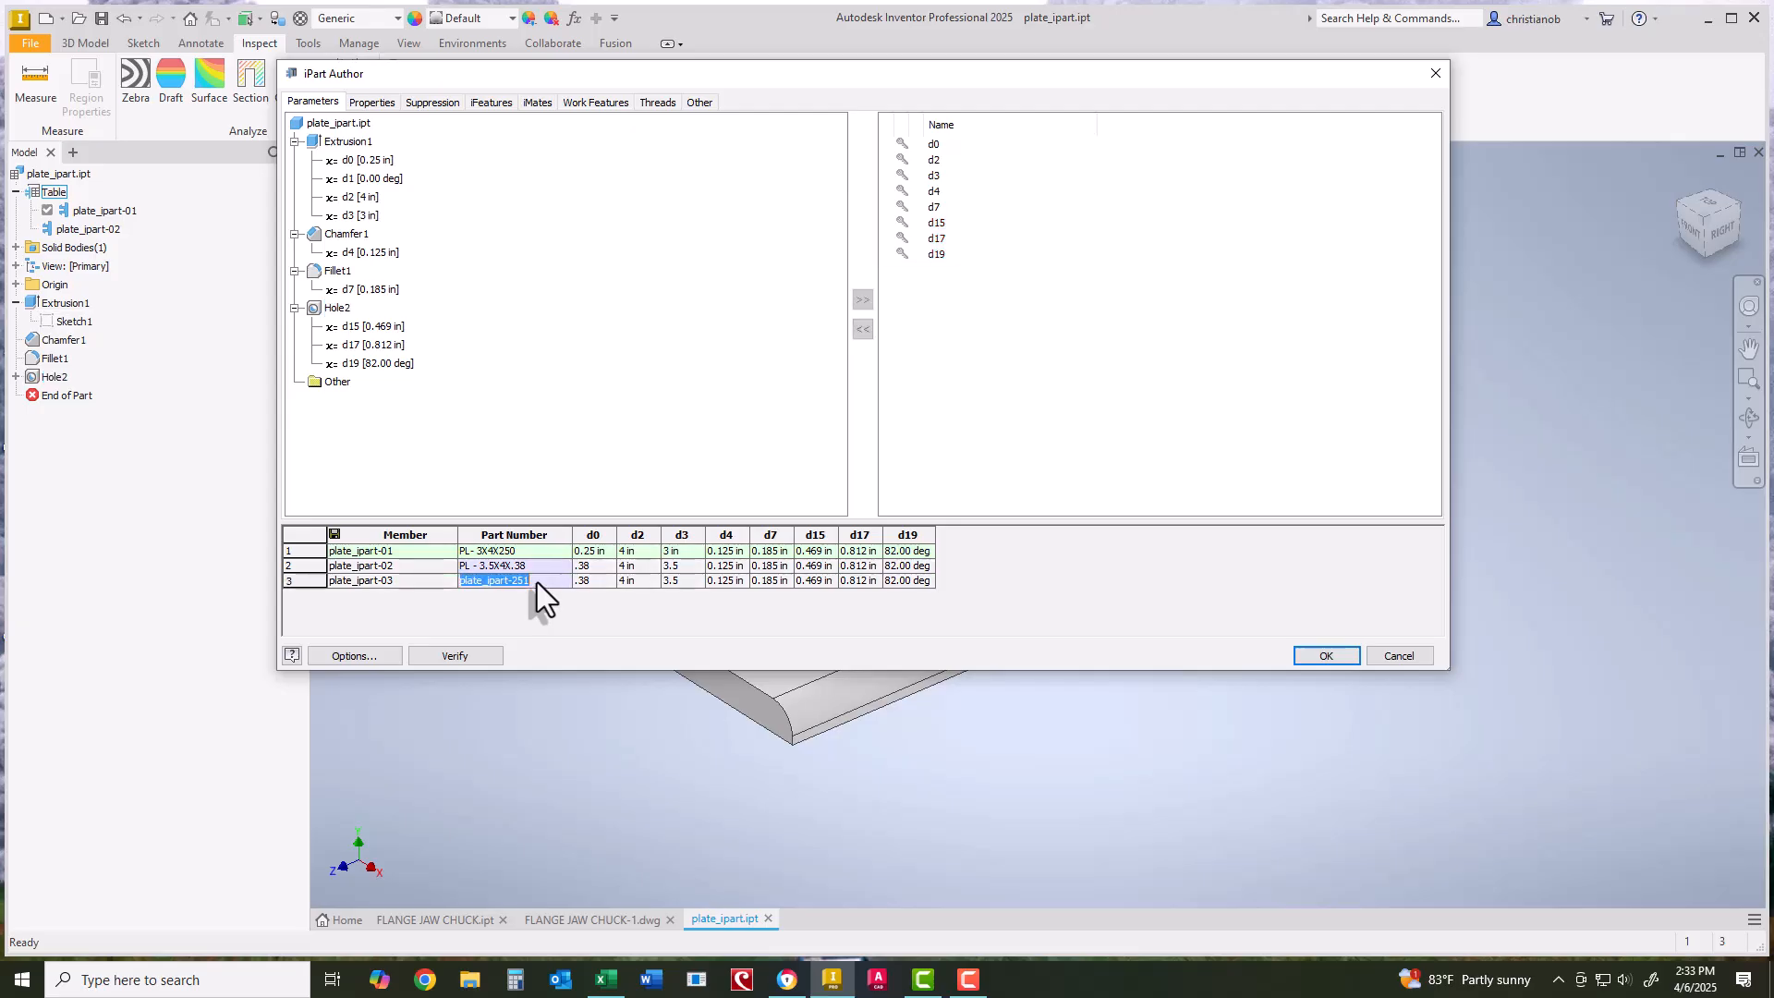
pyautogui.moveTo(536, 582); pyautogui.dragTo(413, 580)
pyautogui.write('PL -3.5X4X.38')
# For the third member, set the chamfer parameter d4 to .2 and the fillet parameter d7 to 0.
pyautogui.click(739, 584)
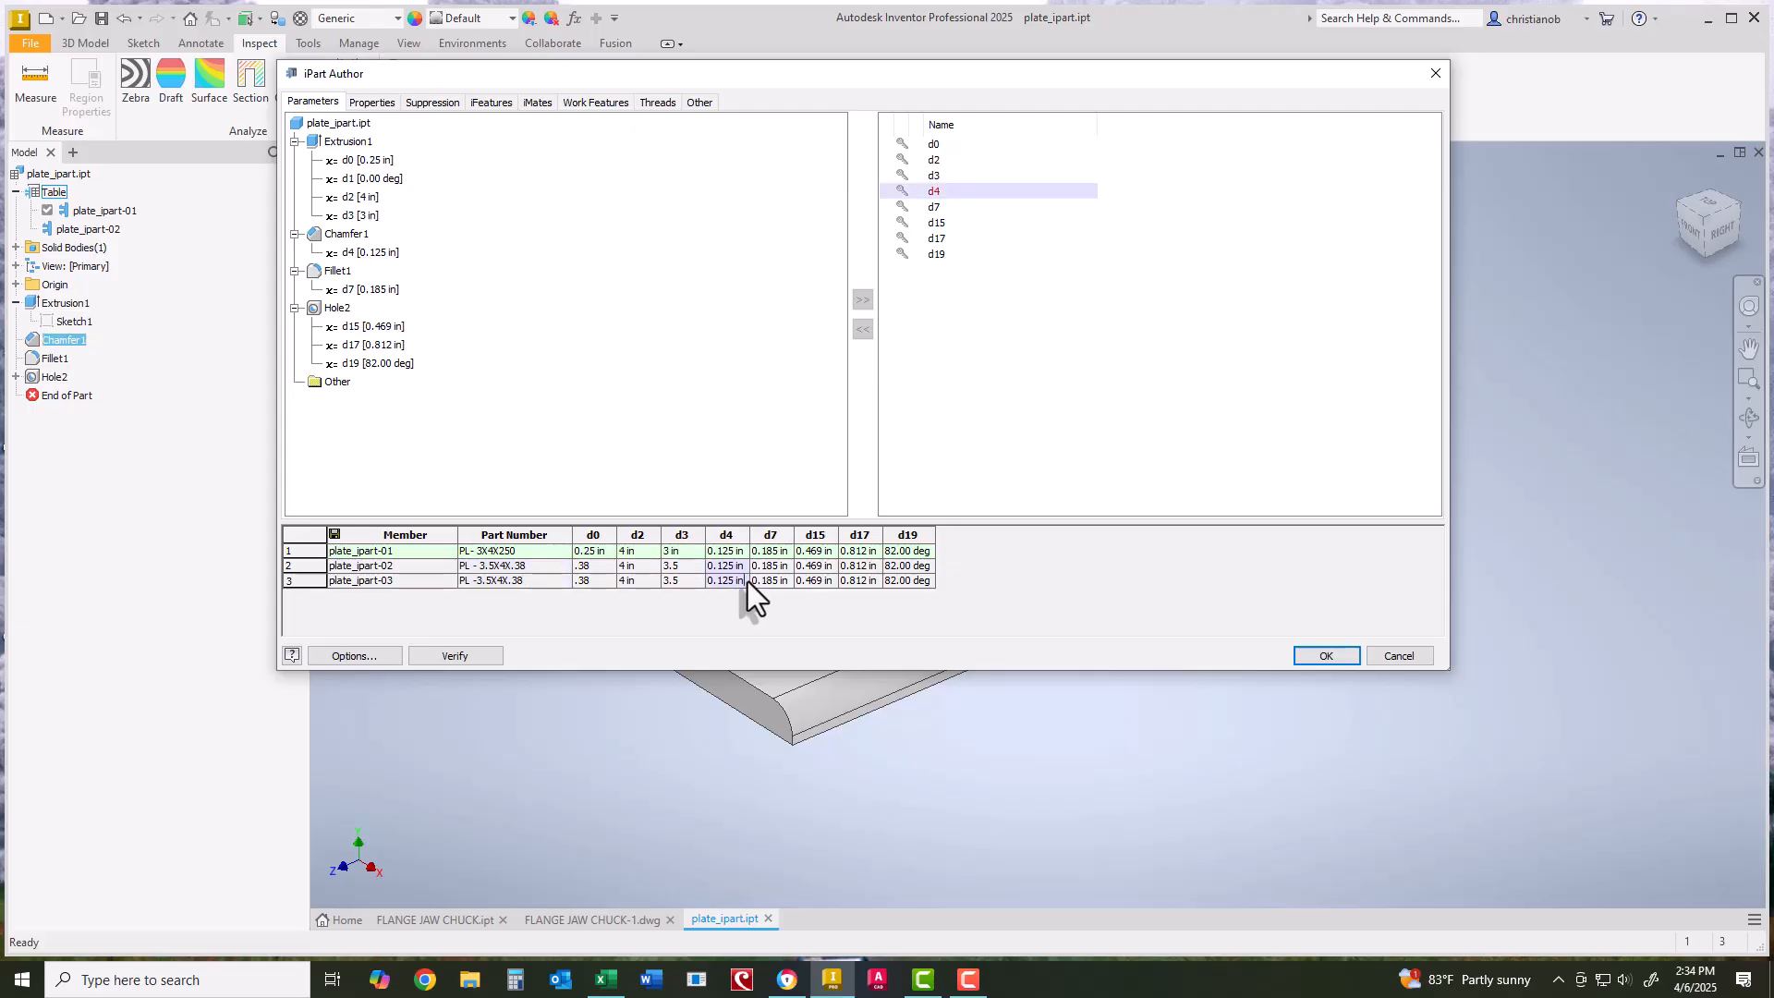
pyautogui.click(745, 580)
pyautogui.write('.2')
pyautogui.click(772, 580)
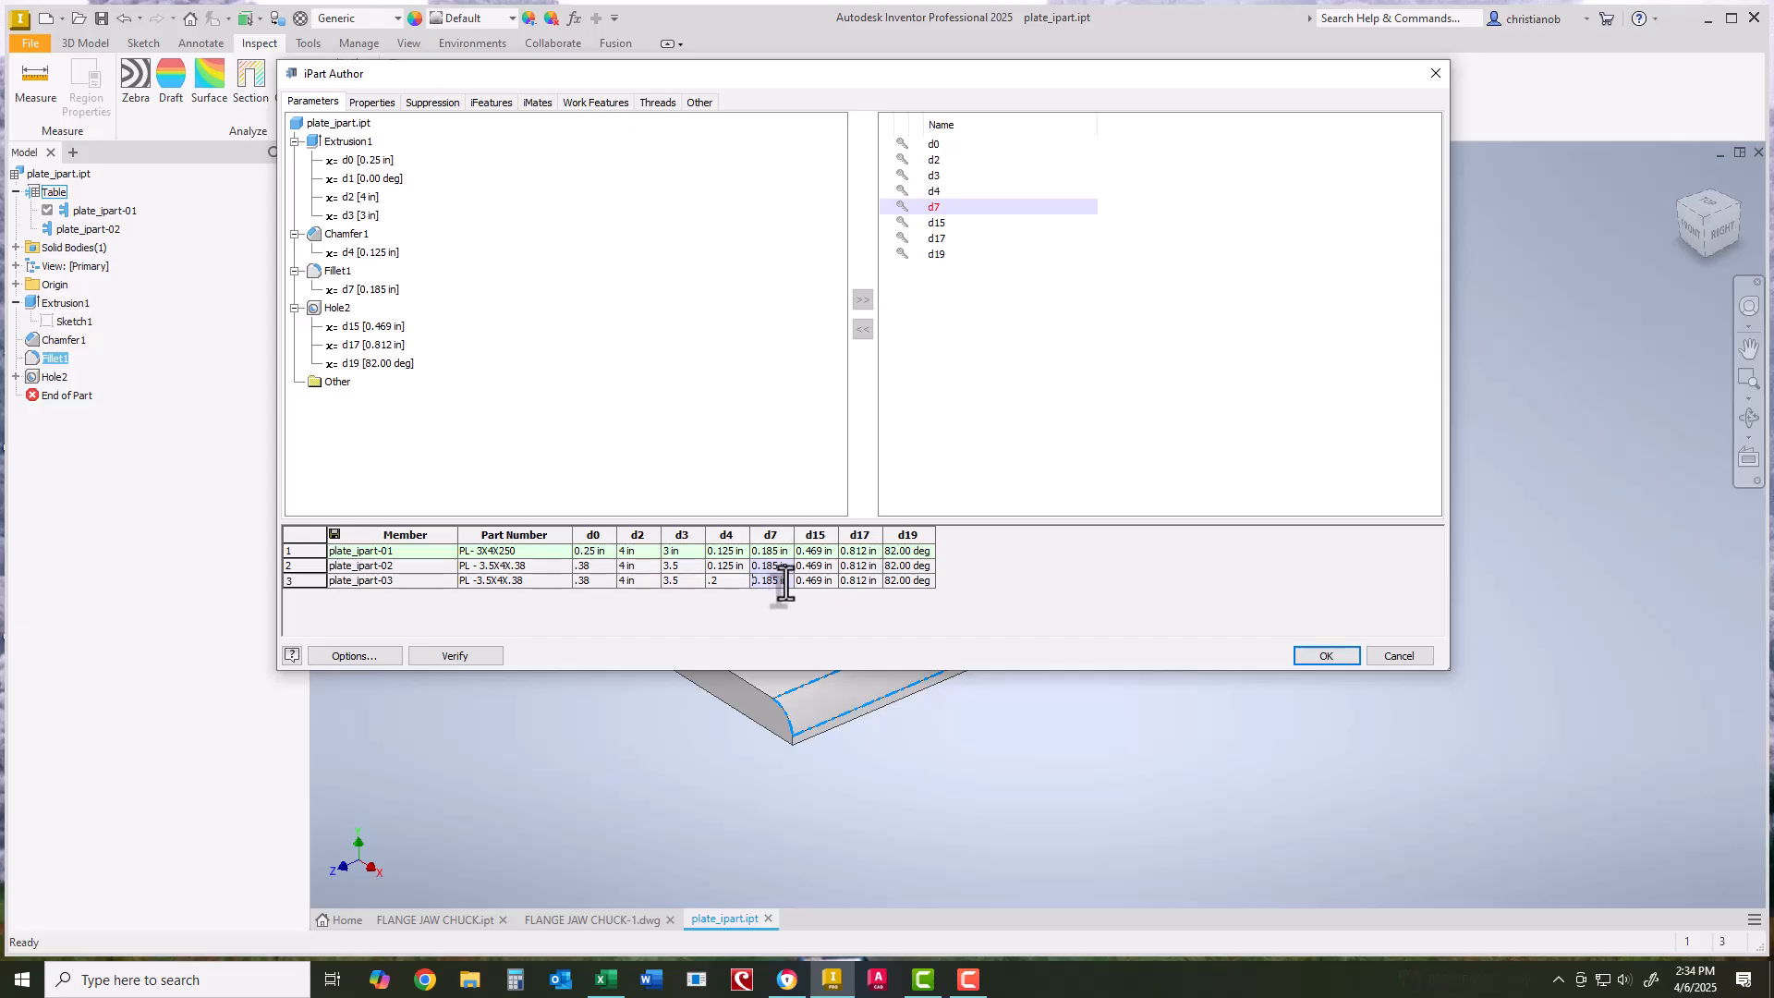
pyautogui.moveTo(783, 582); pyautogui.dragTo(735, 580)
pyautogui.write('0')
# Set the third member's hole parameters d15, d17 and d19 to 0 and accept the iPart table.
pyautogui.click(823, 580)
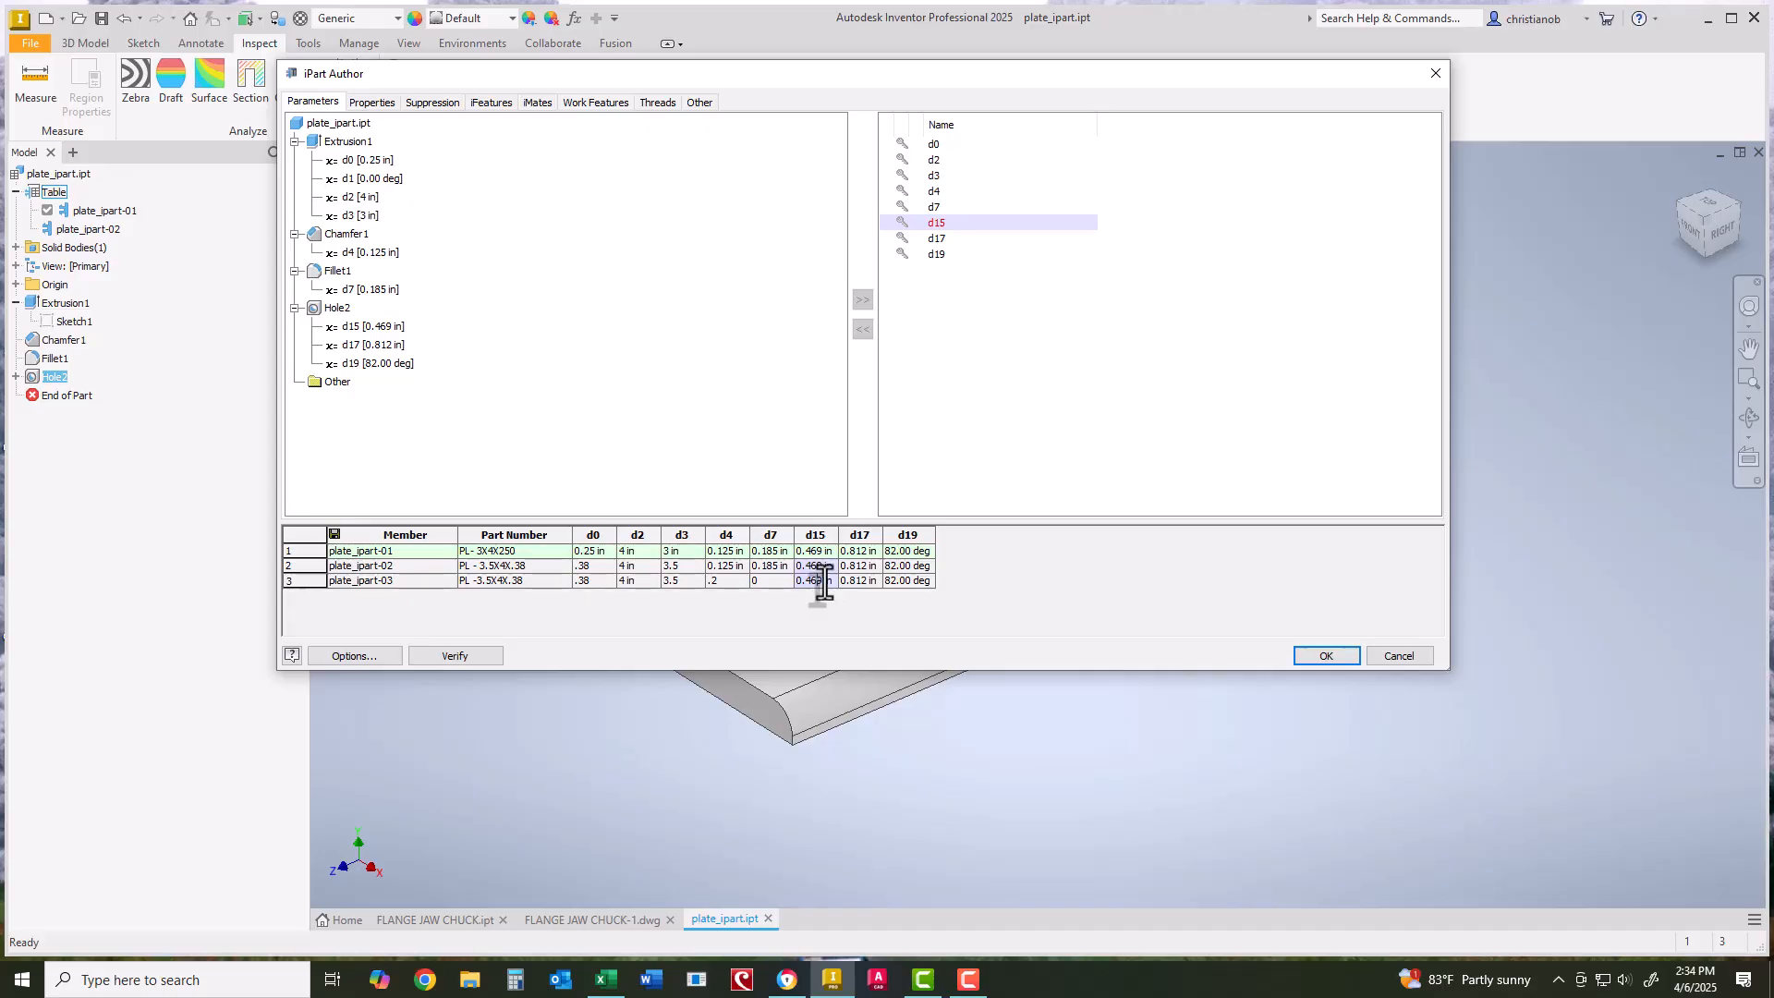
pyautogui.click(827, 581)
pyautogui.write('0')
pyautogui.click(863, 579)
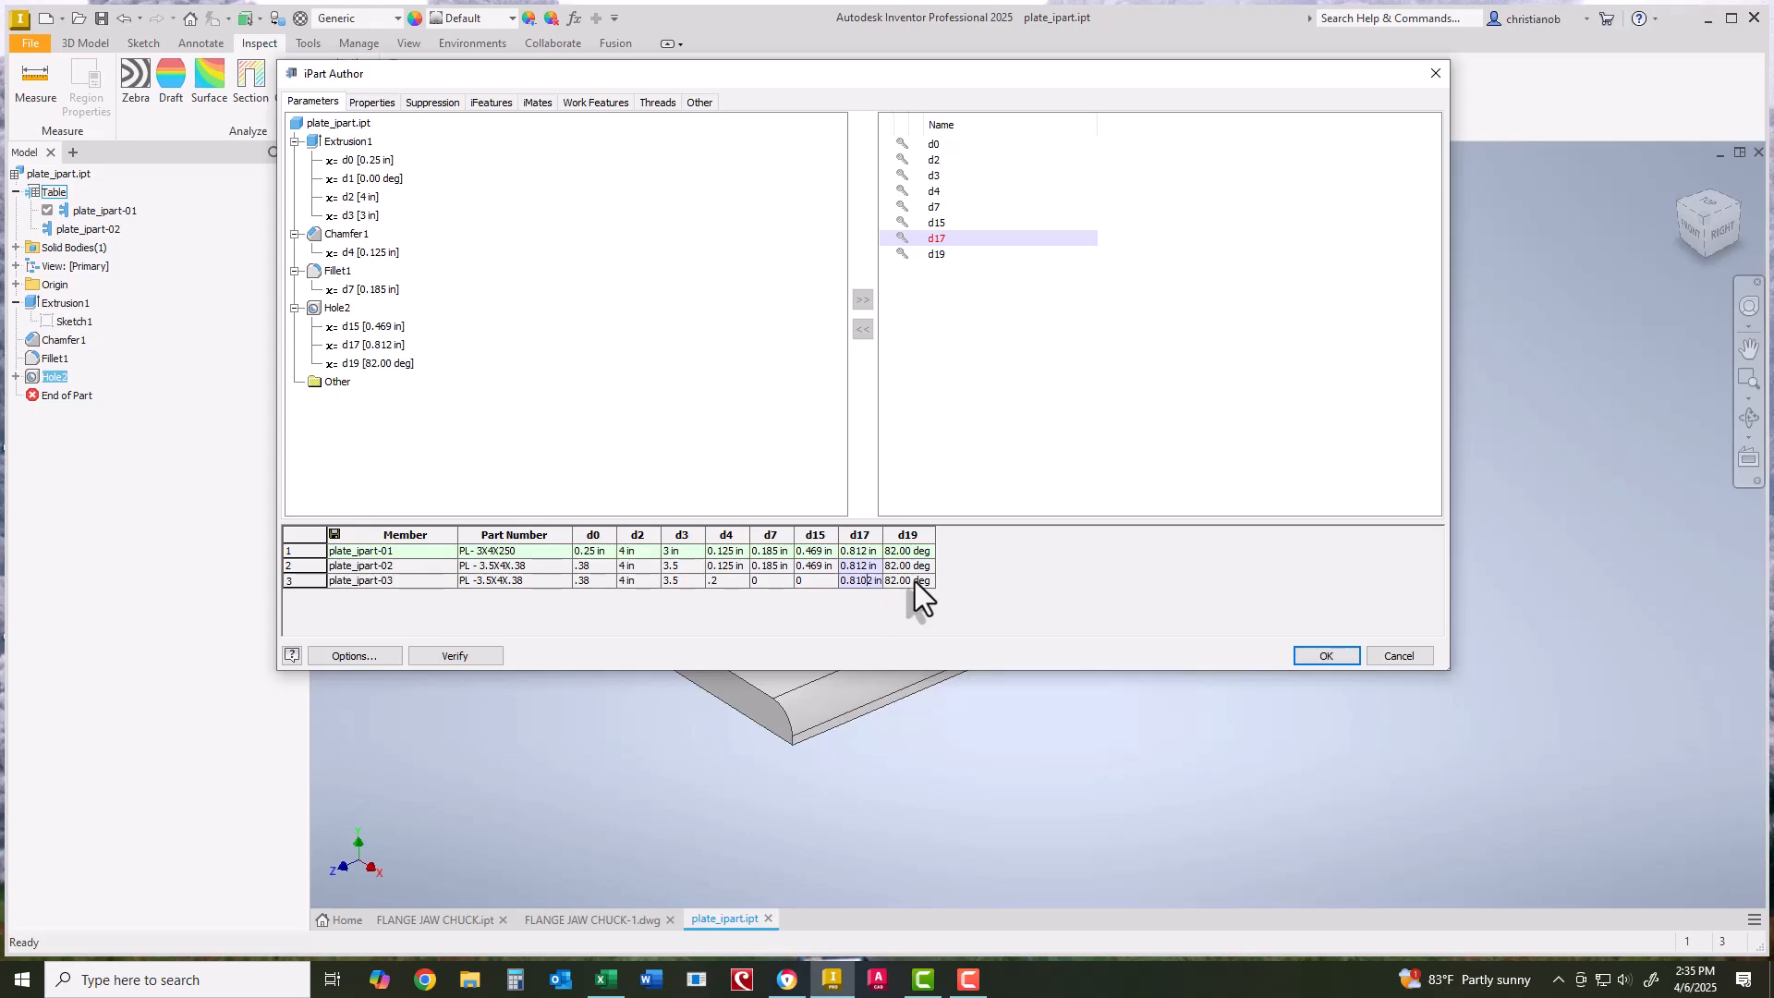
pyautogui.click(931, 580)
pyautogui.click(897, 581)
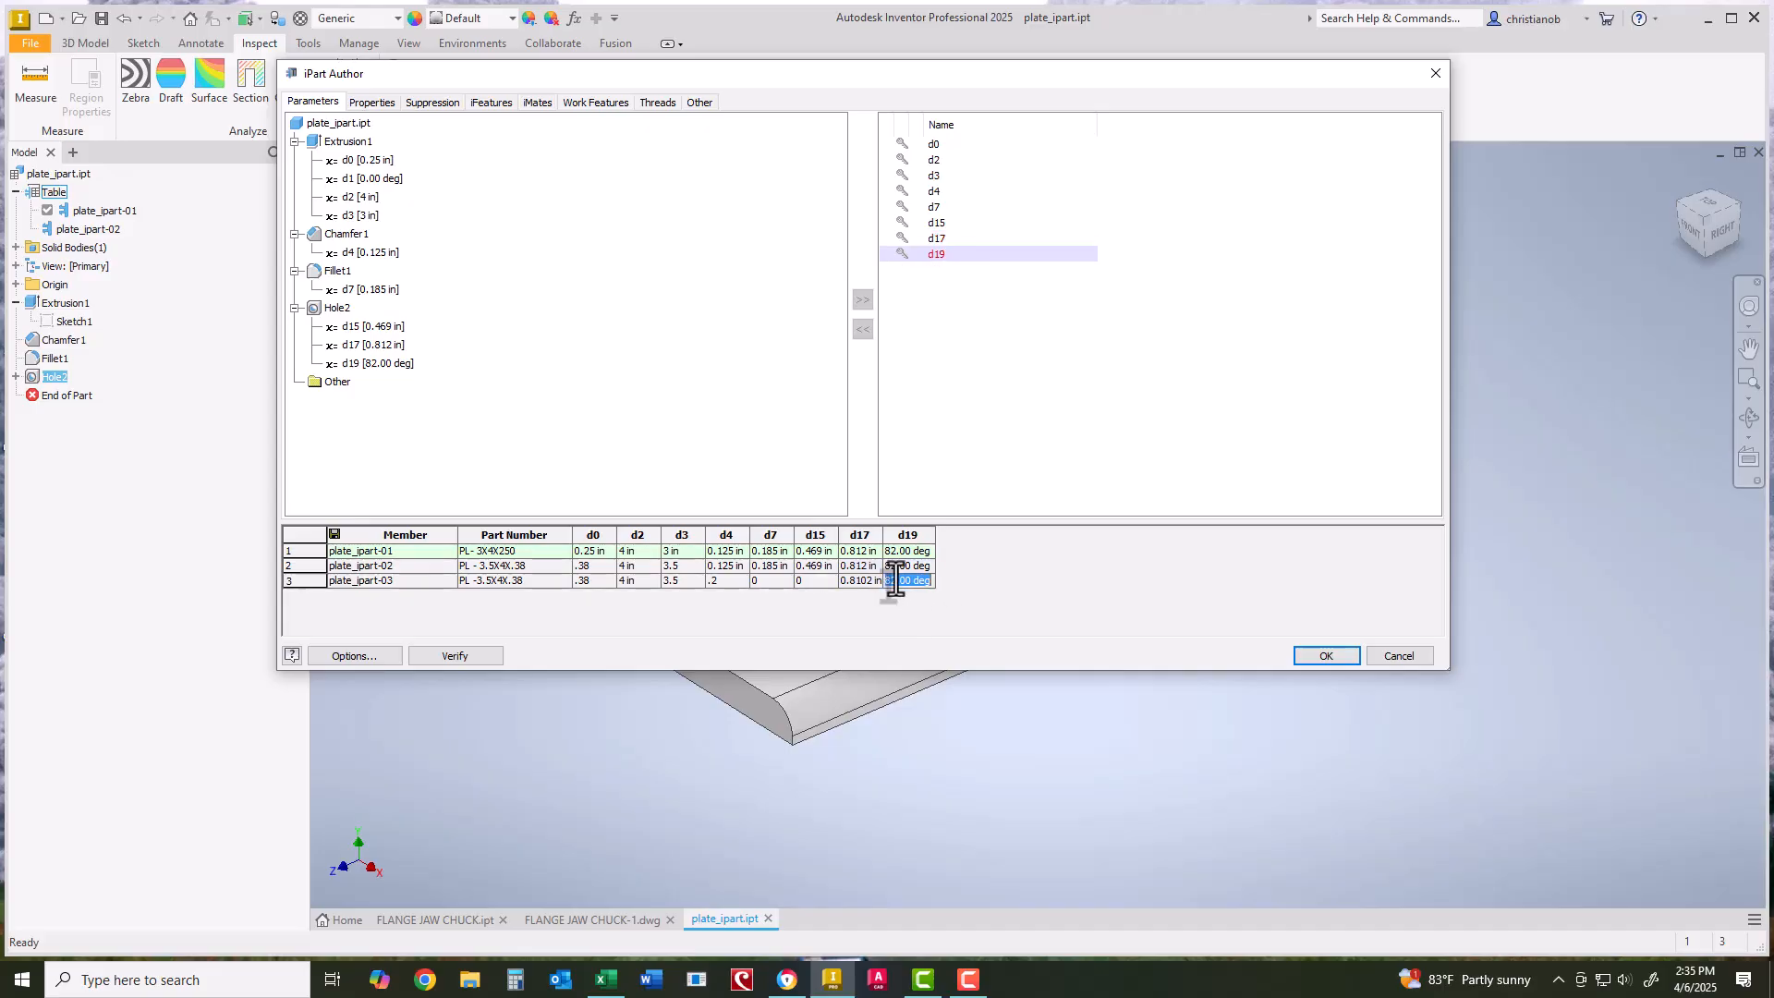
pyautogui.moveTo(923, 581); pyautogui.dragTo(859, 598)
pyautogui.write('0')
pyautogui.click(862, 580)
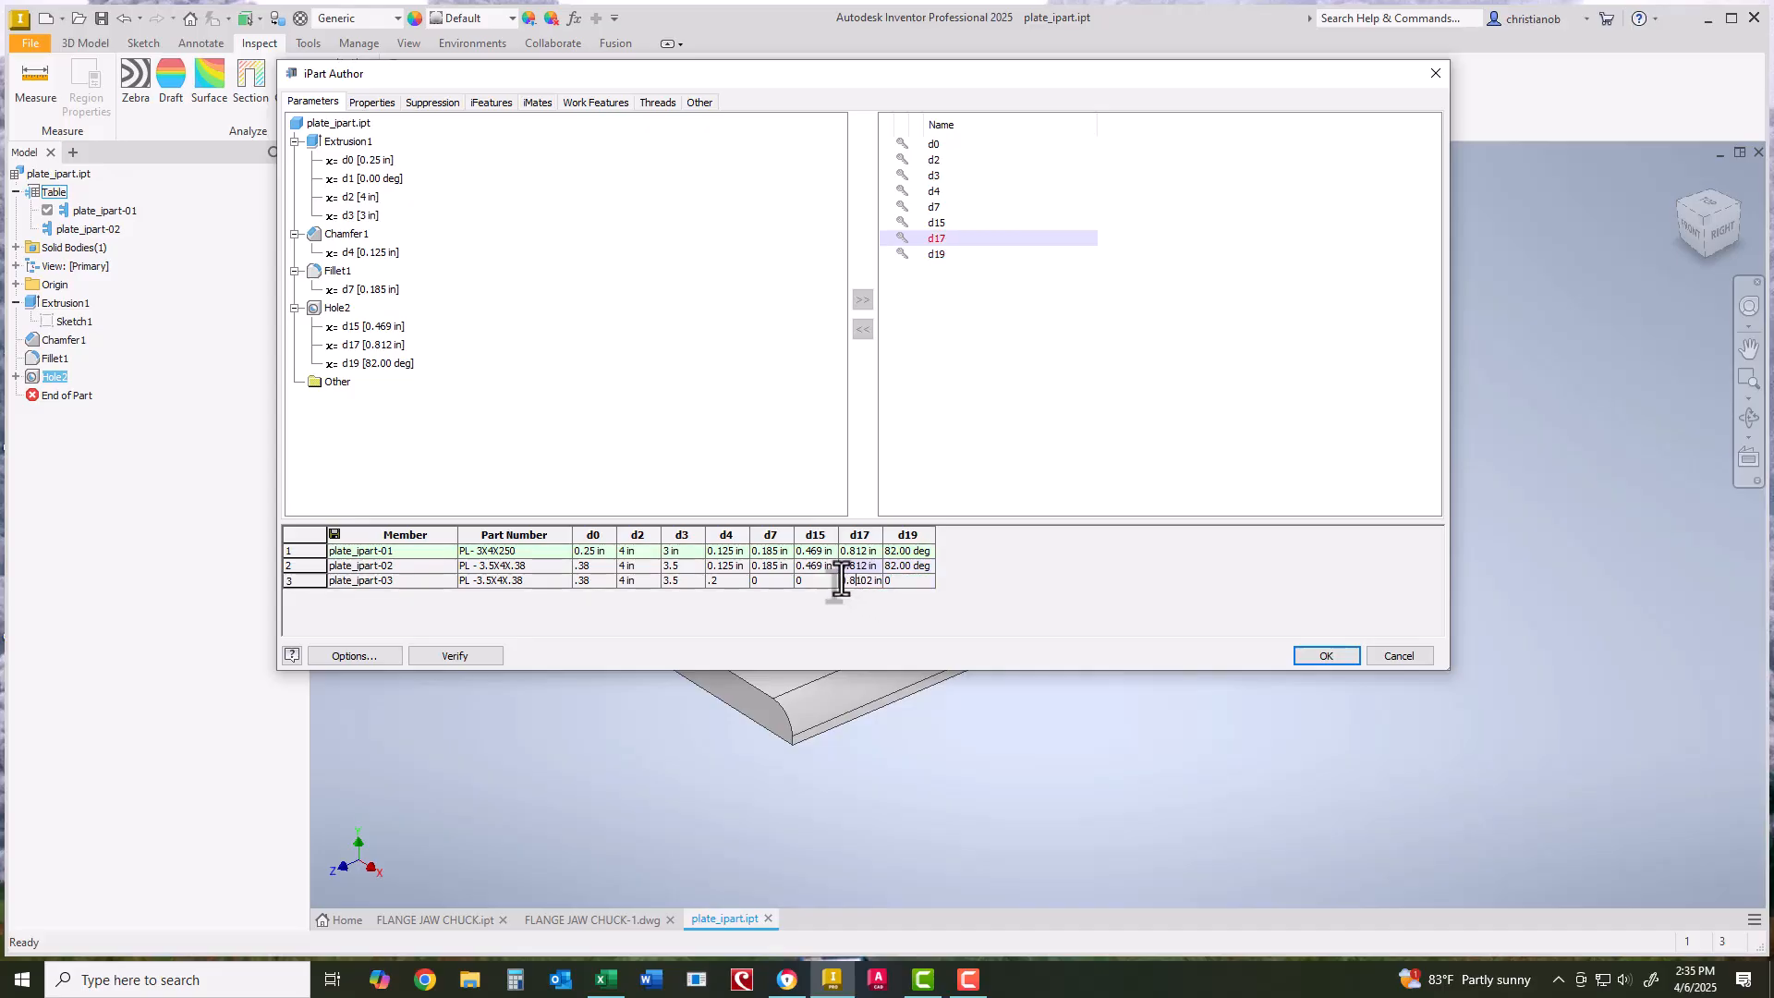
pyautogui.moveTo(841, 580); pyautogui.dragTo(879, 593)
pyautogui.write('0')
pyautogui.click(1326, 656)
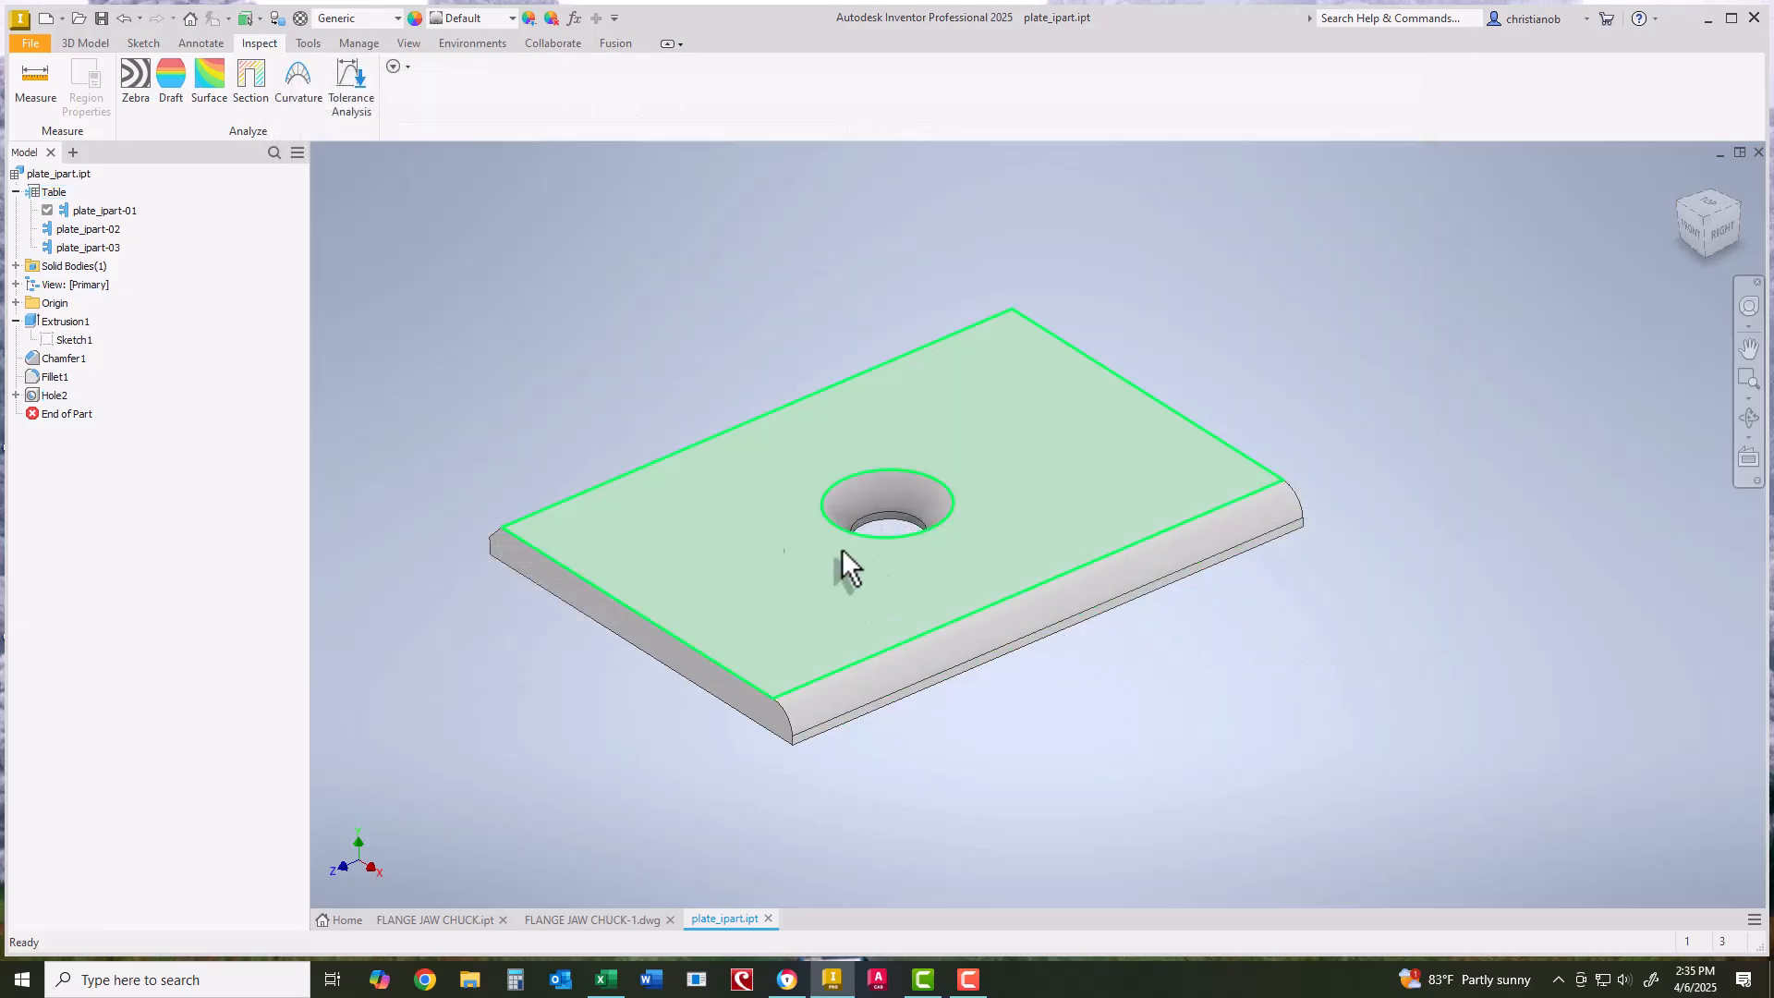
# Activate member plate_ipart-02 and after it plate_ipart-03 to check their geometry, accepting the switch to the third member.
pyautogui.doubleClick(108, 229)
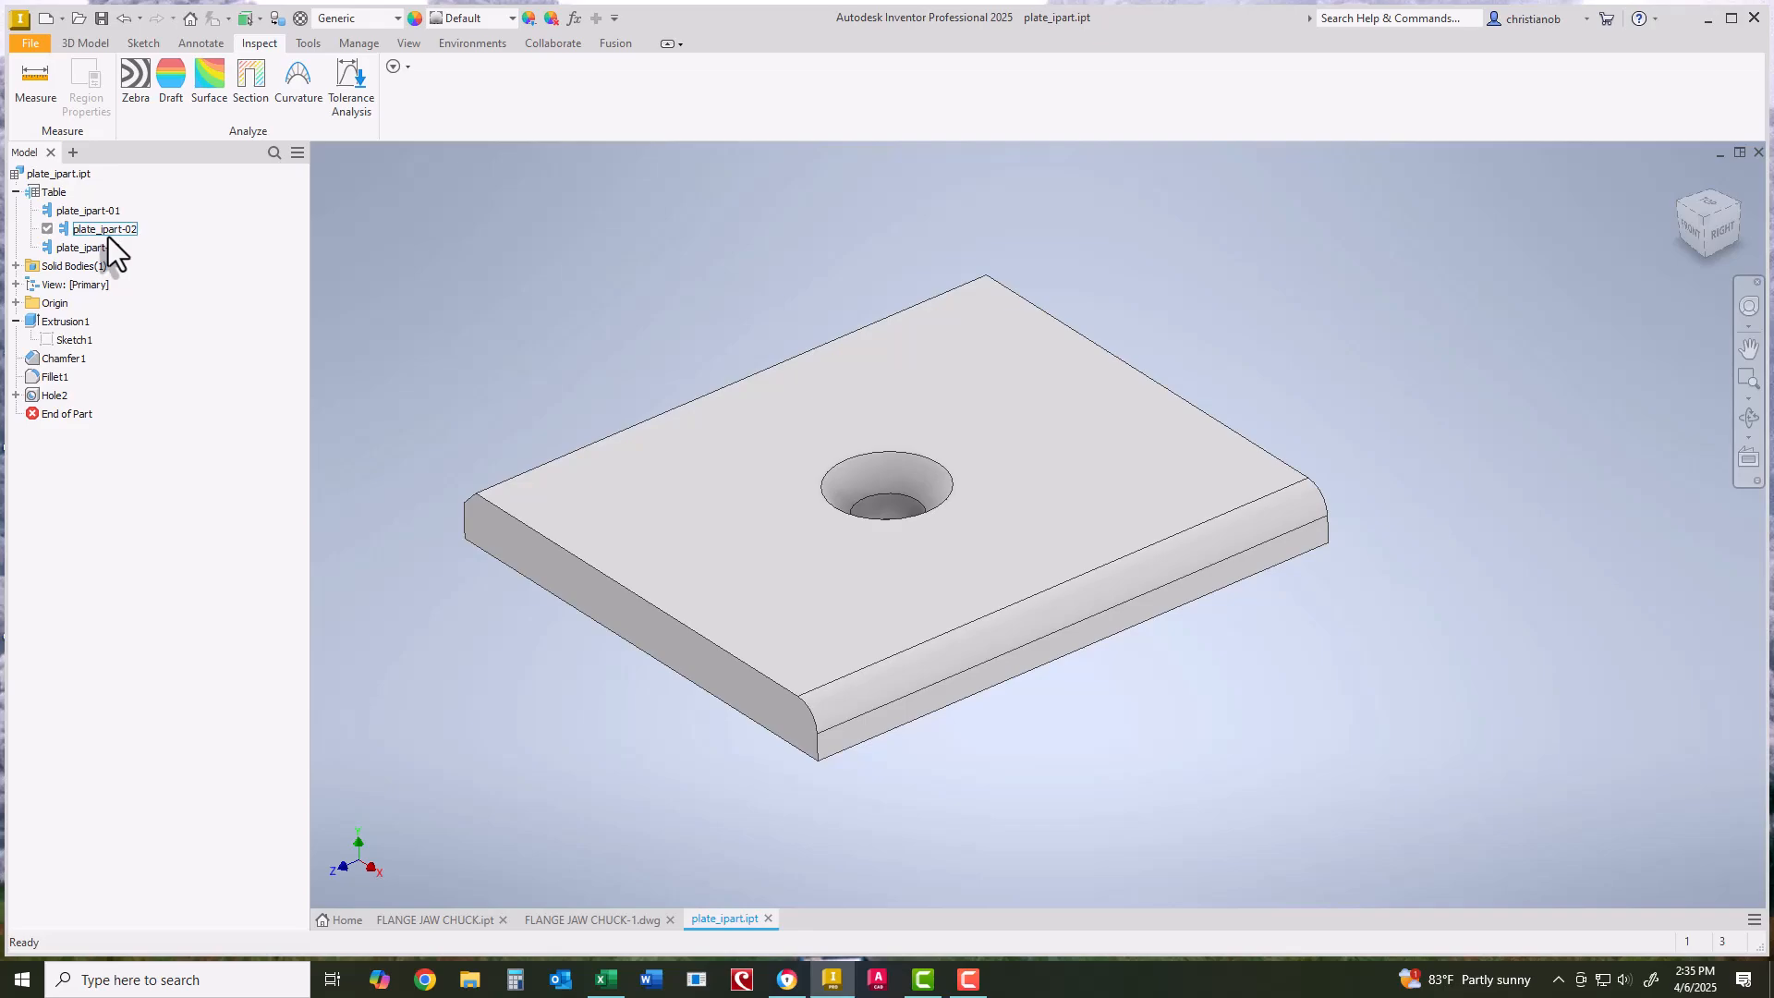
pyautogui.doubleClick(91, 247)
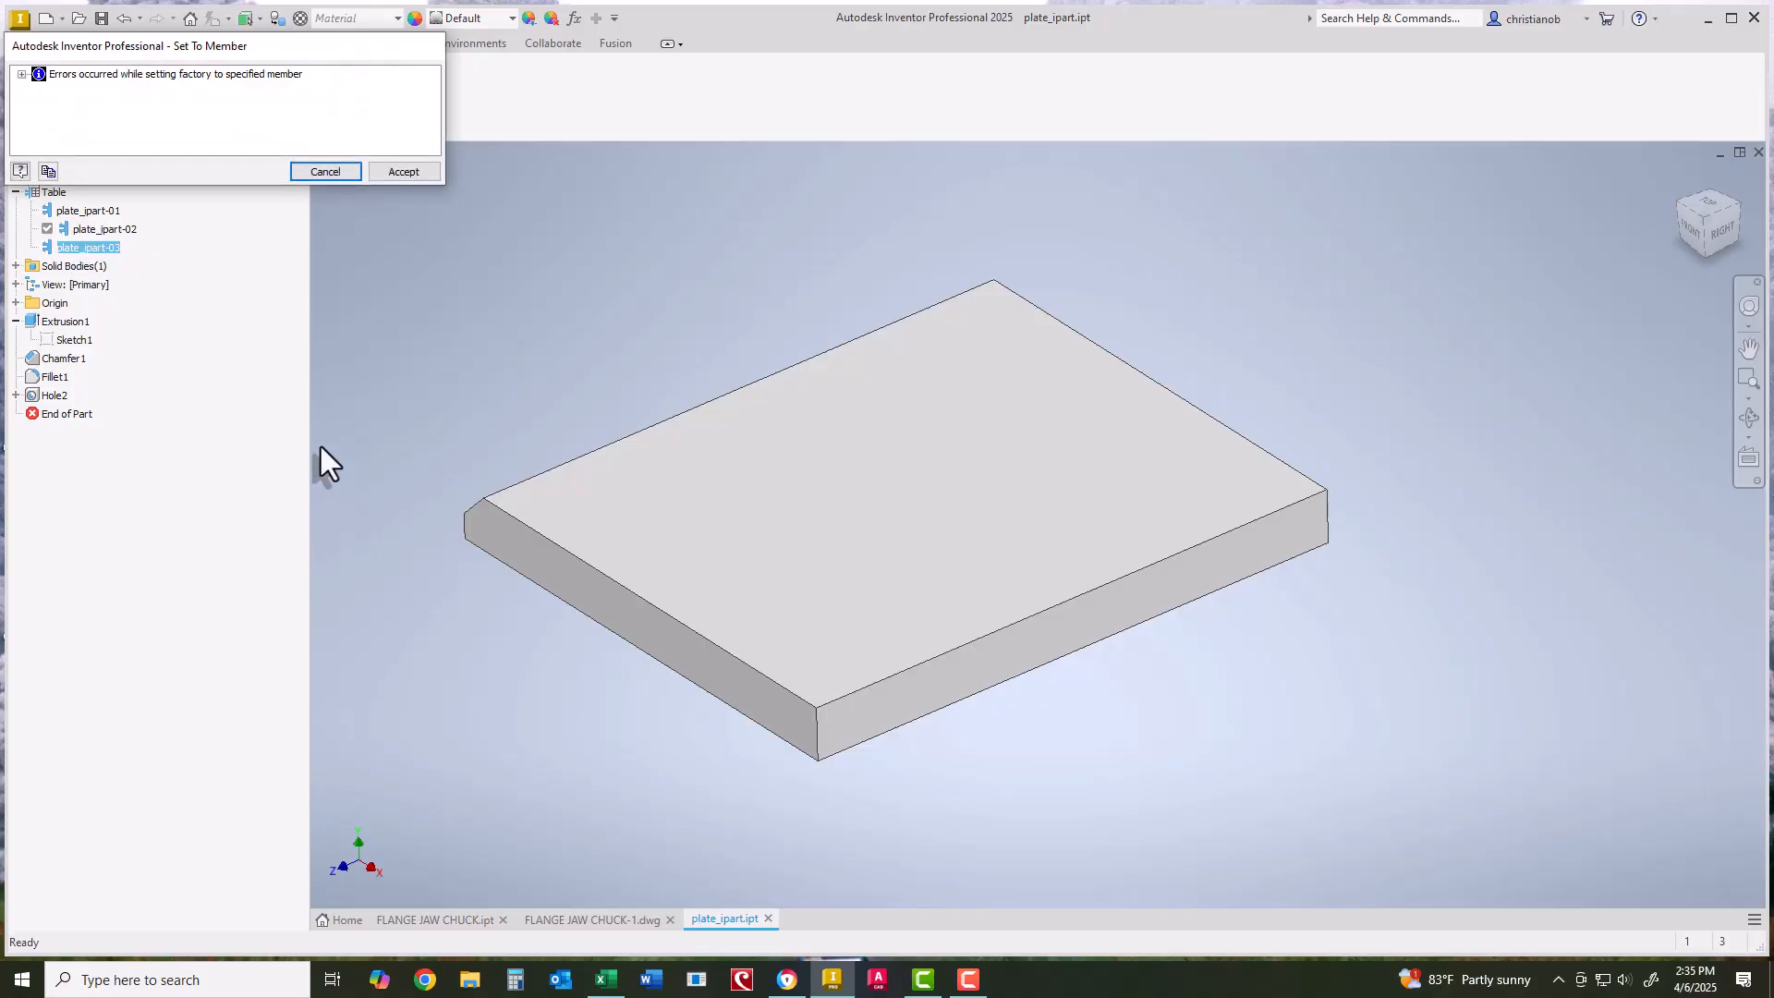
pyautogui.click(385, 170)
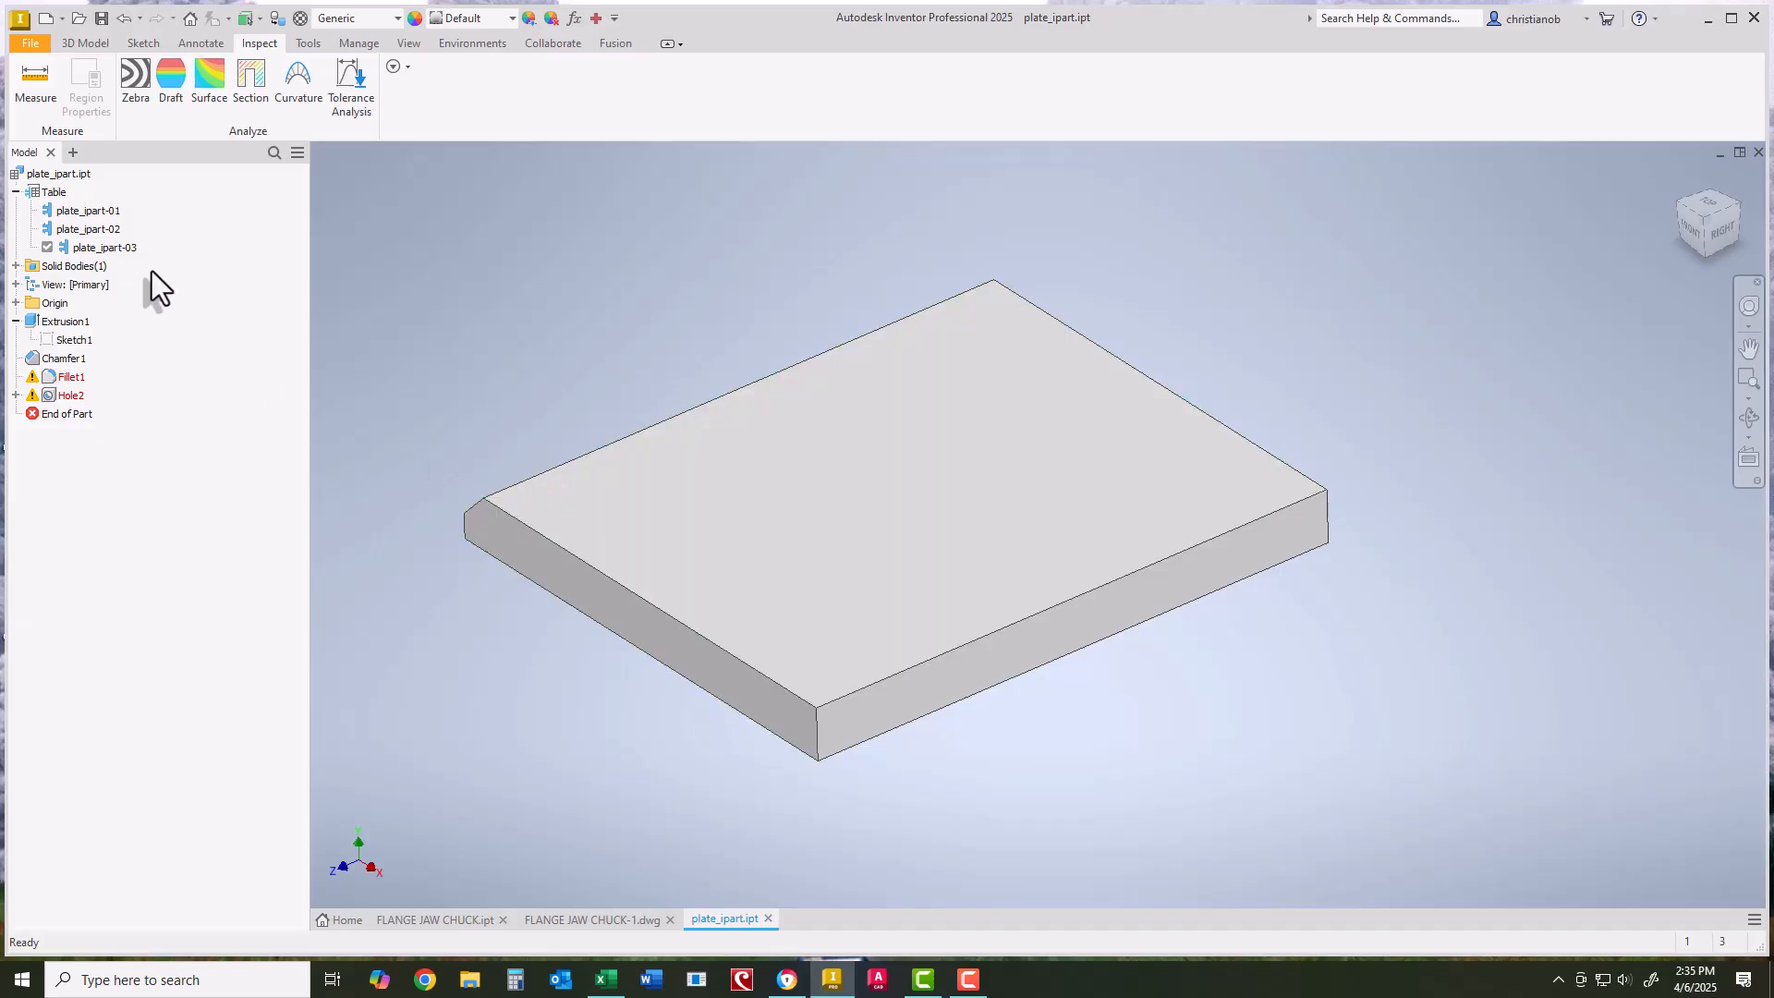
# Try to set the third member's Fillet1 parameter d7 to .3 in the iPart table.
pyautogui.rightClick(53, 192)
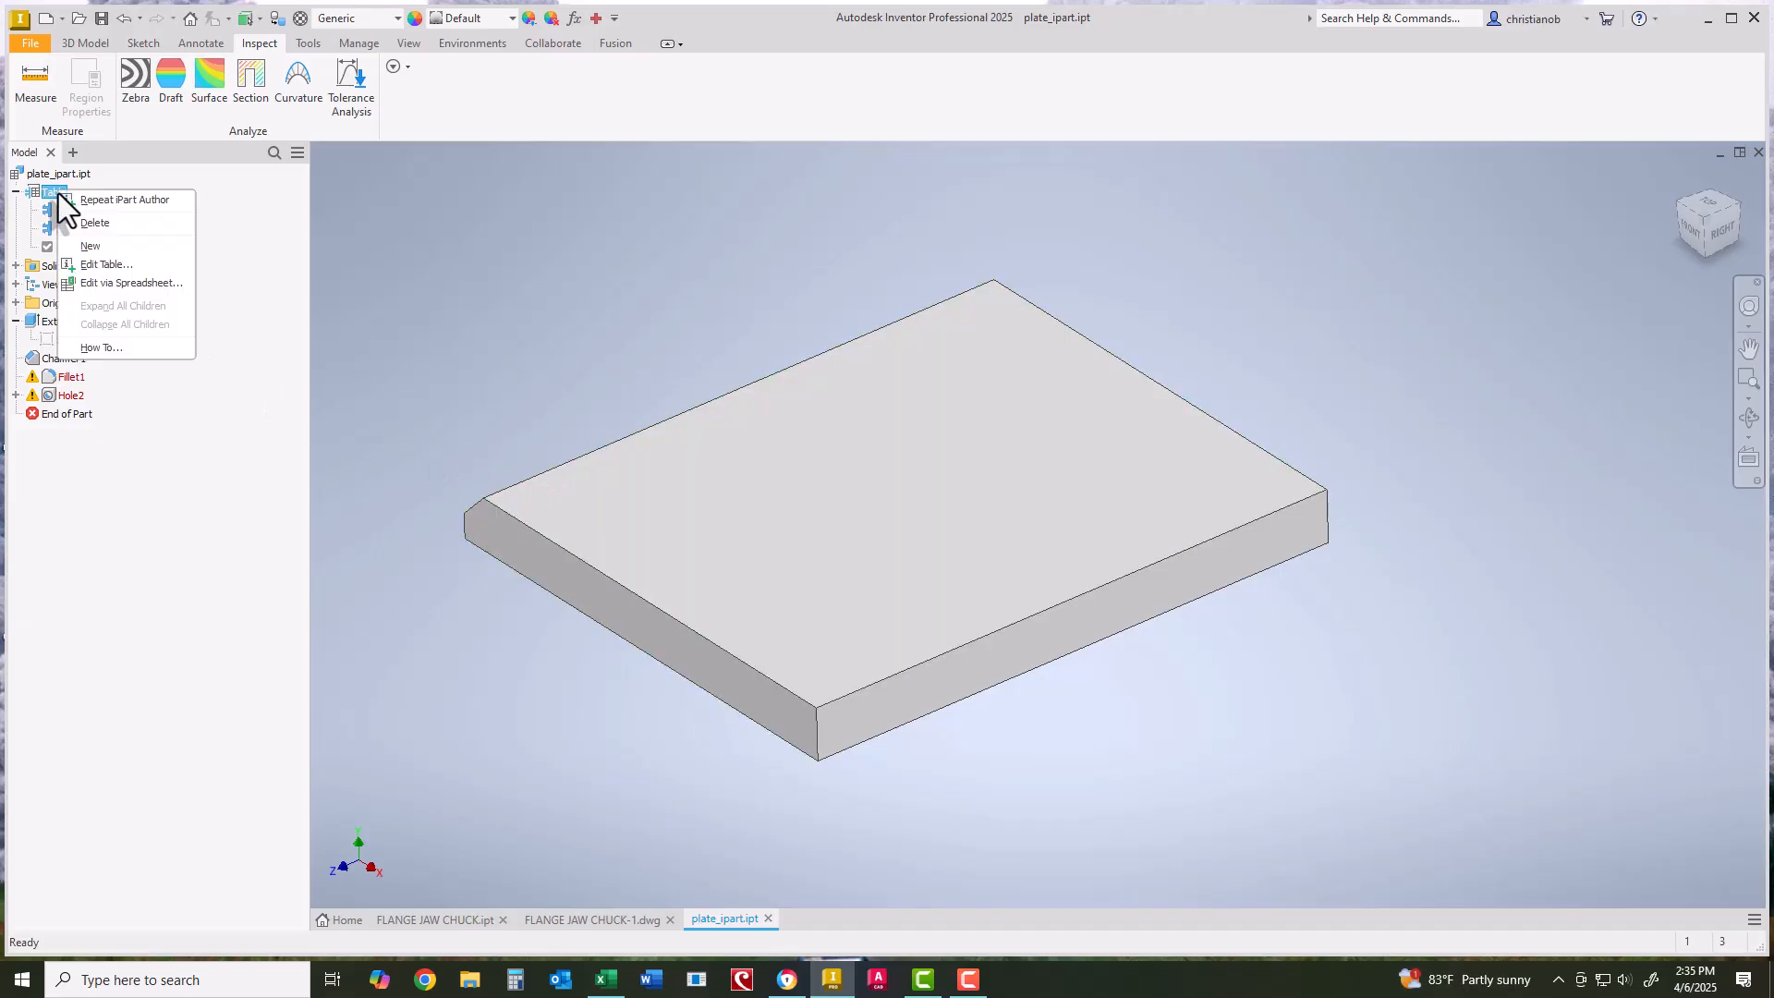
pyautogui.click(96, 264)
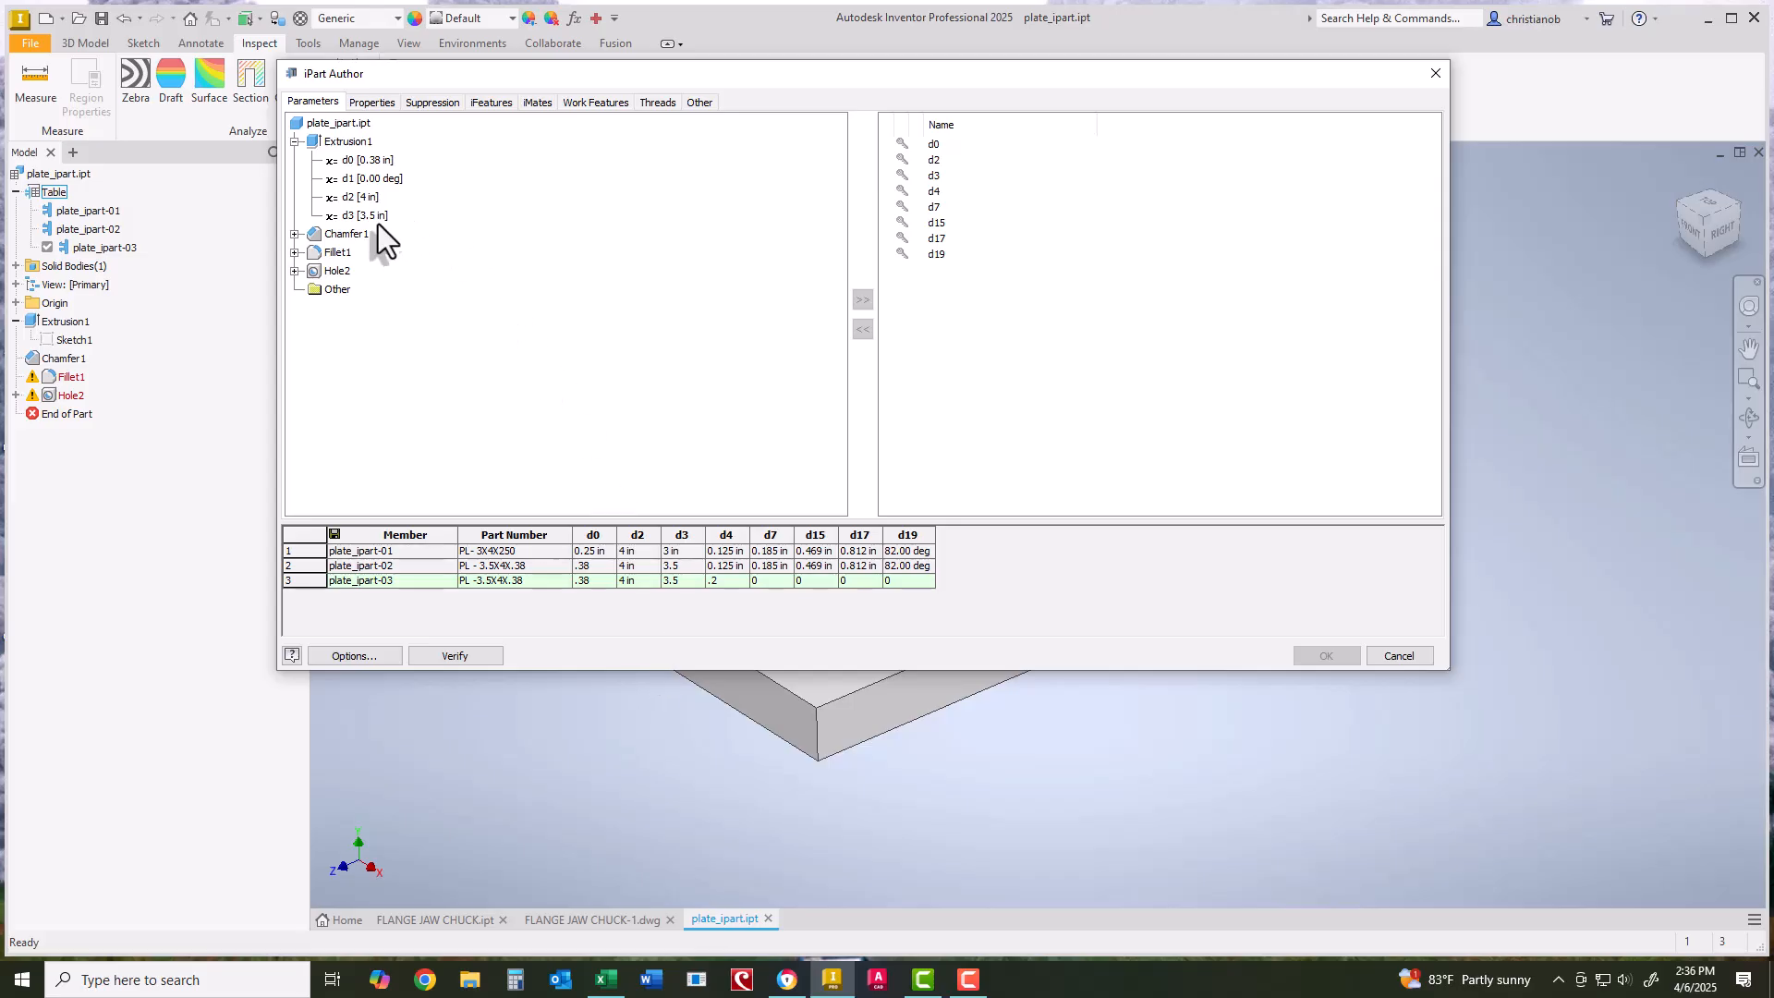
pyautogui.click(295, 234)
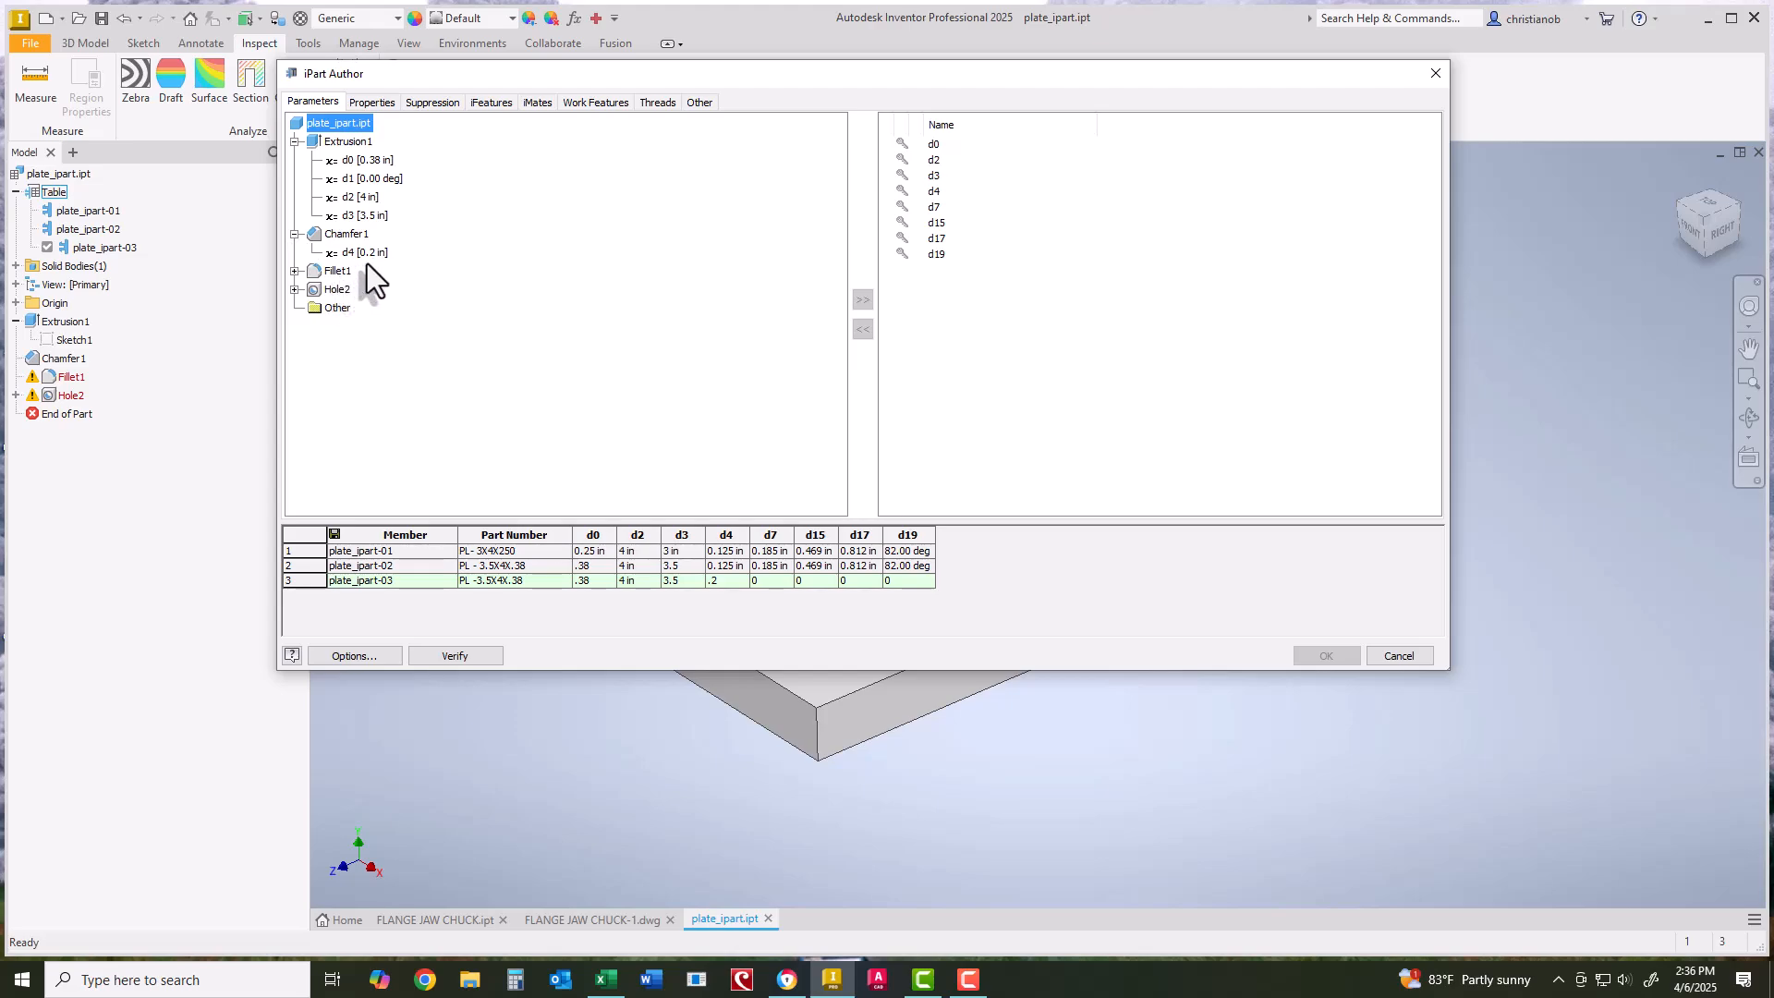
pyautogui.click(294, 271)
pyautogui.click(774, 583)
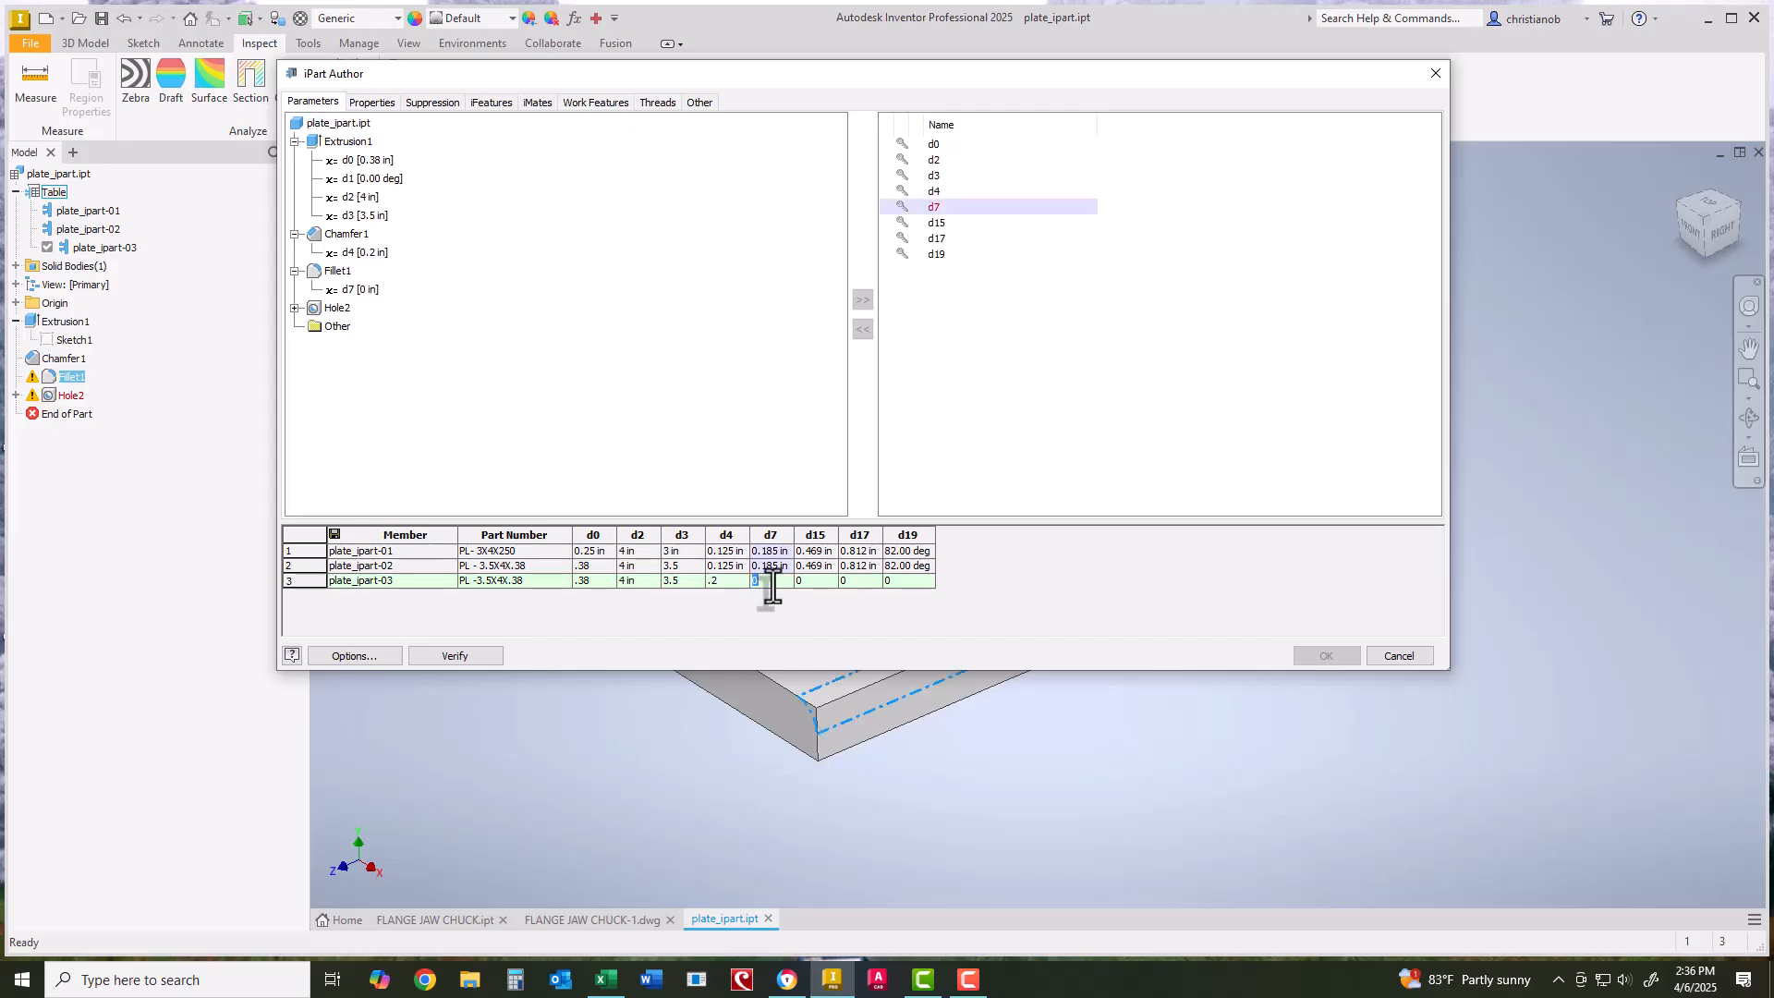
pyautogui.write('.3')
pyautogui.click(924, 582)
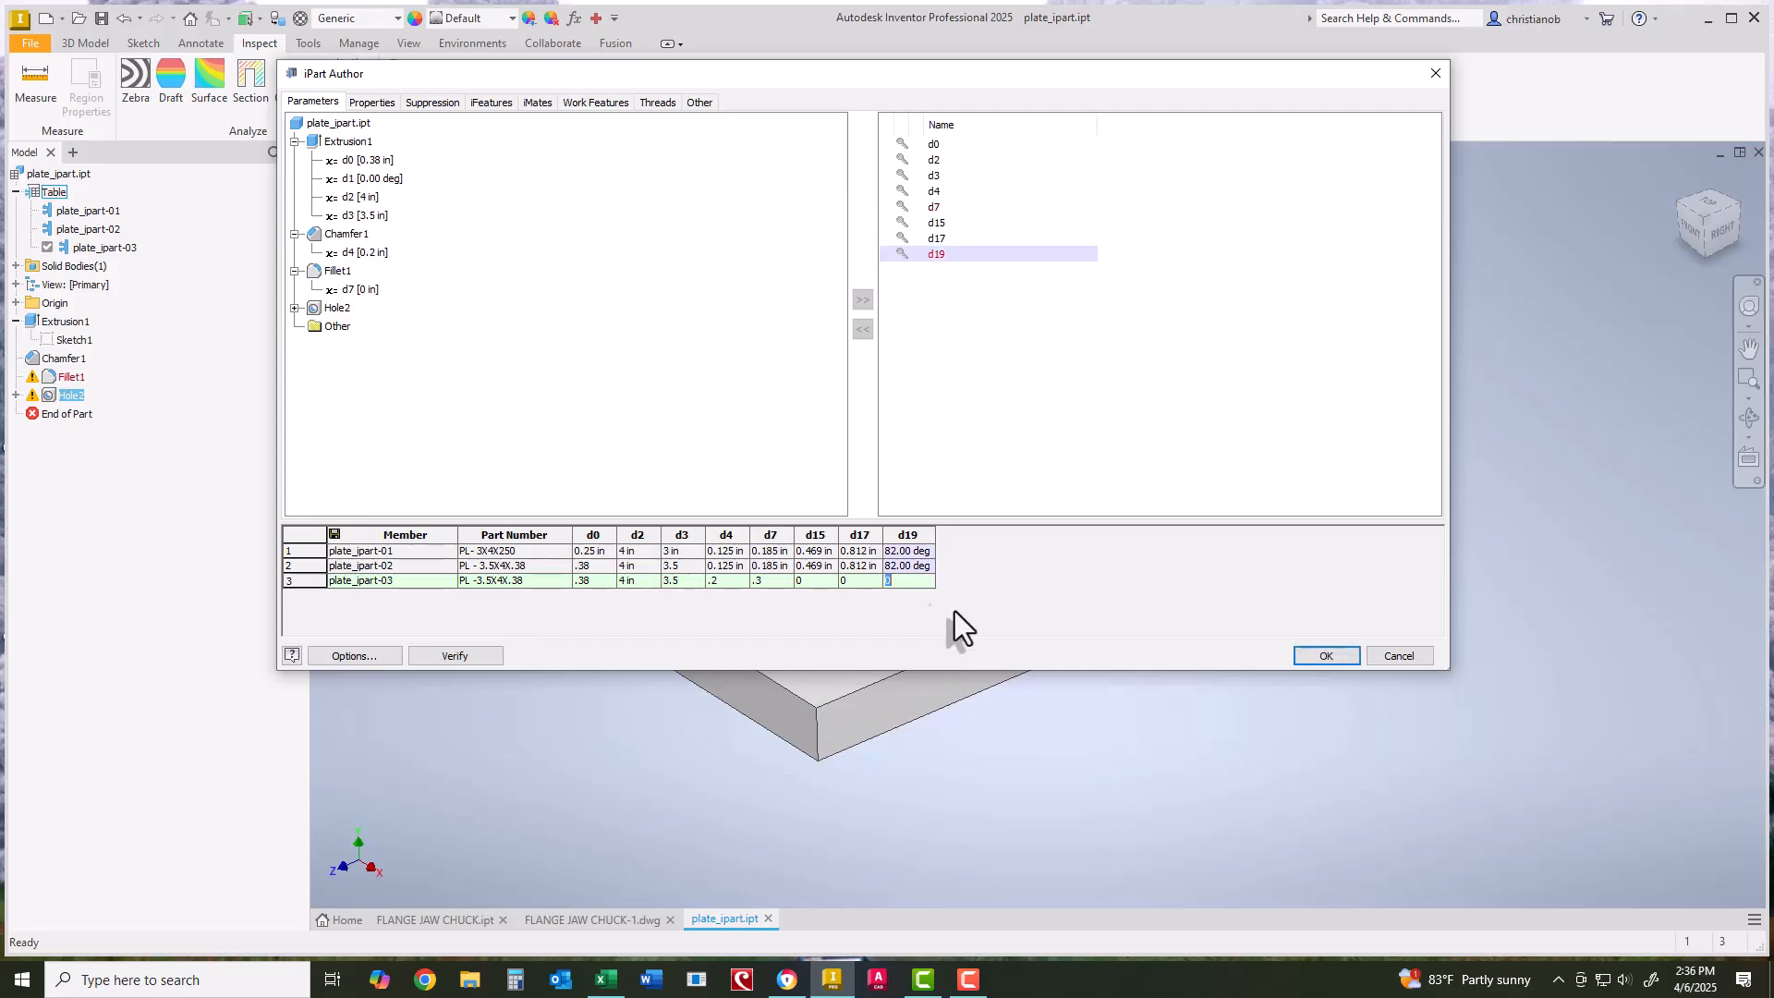
pyautogui.click(1321, 655)
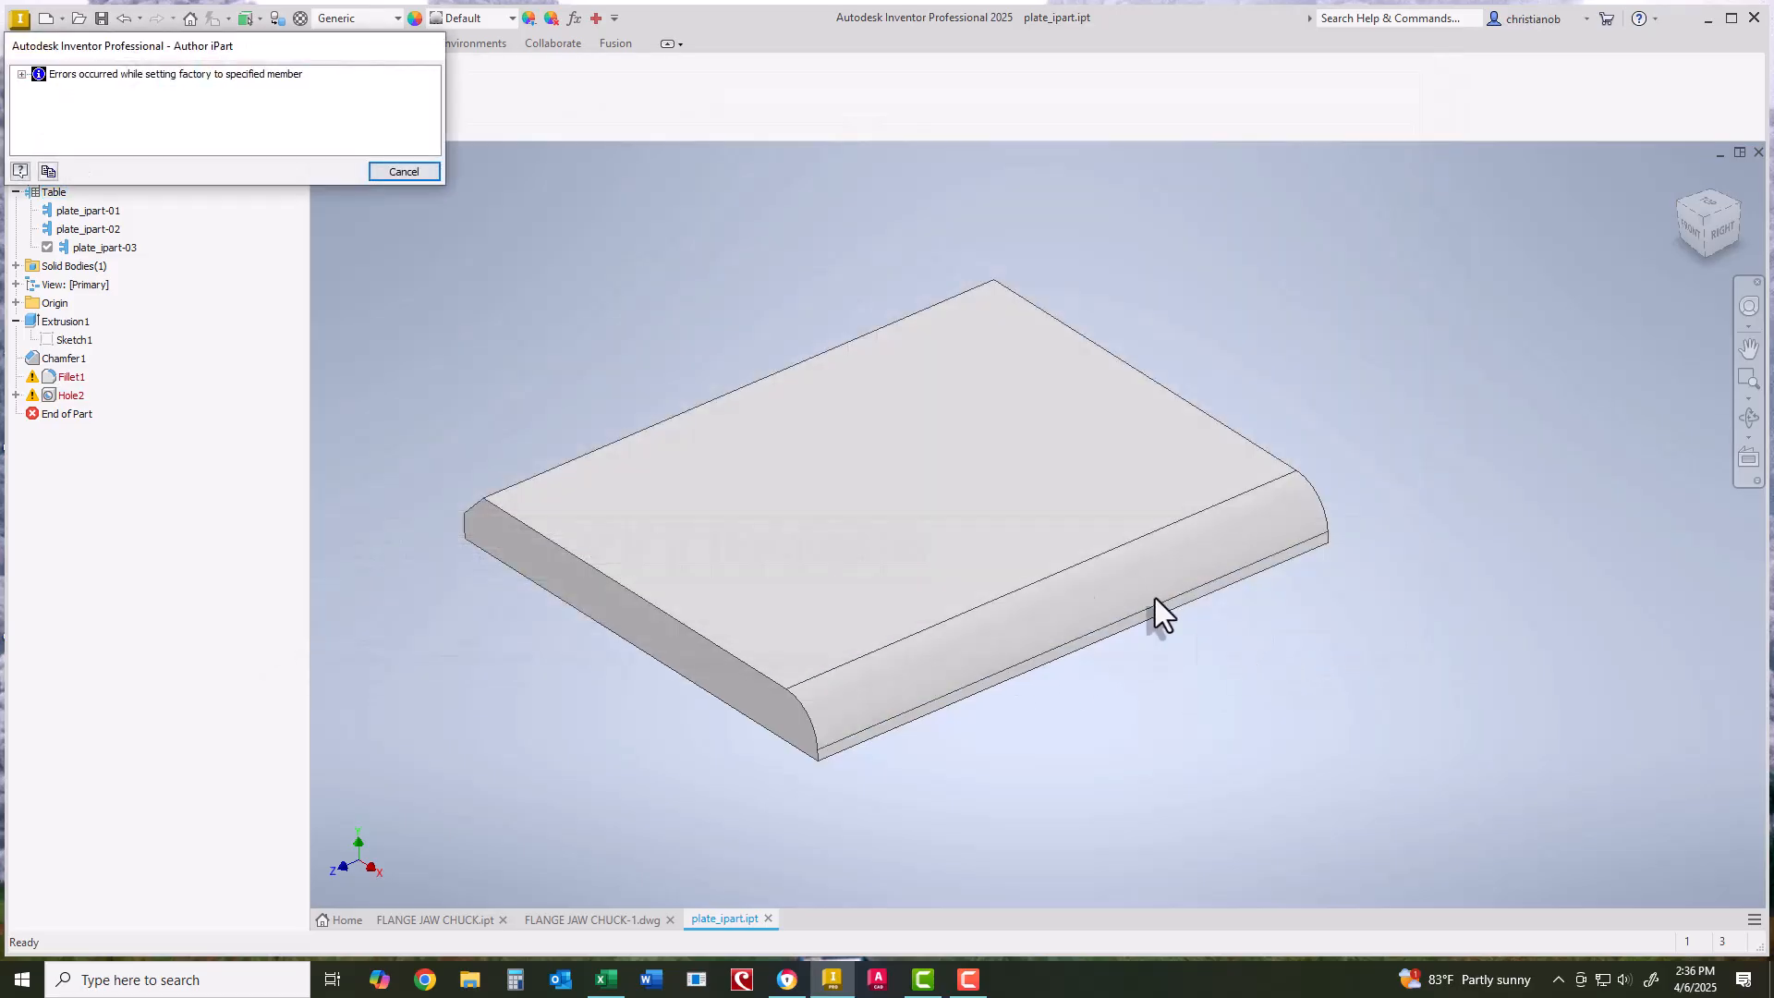
pyautogui.click(408, 169)
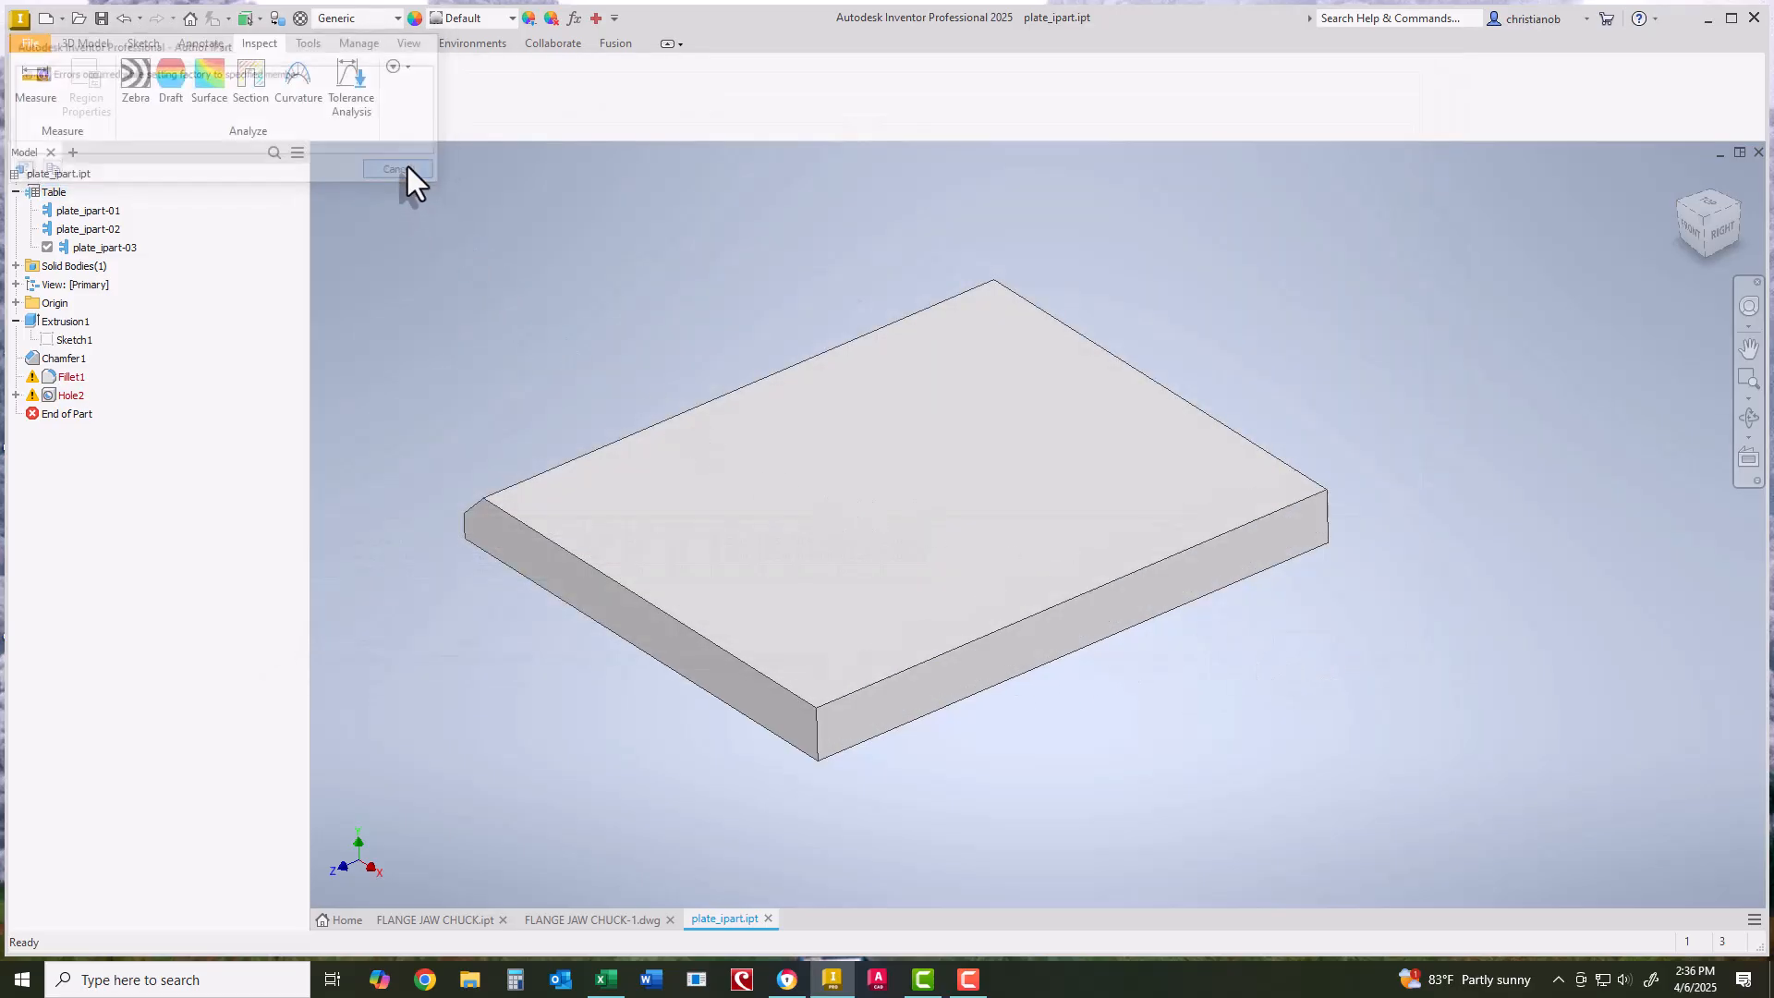
# Switch back to member plate_ipart-02 and recheck plate_ipart-03 by activating and accepting it again.
pyautogui.doubleClick(88, 233)
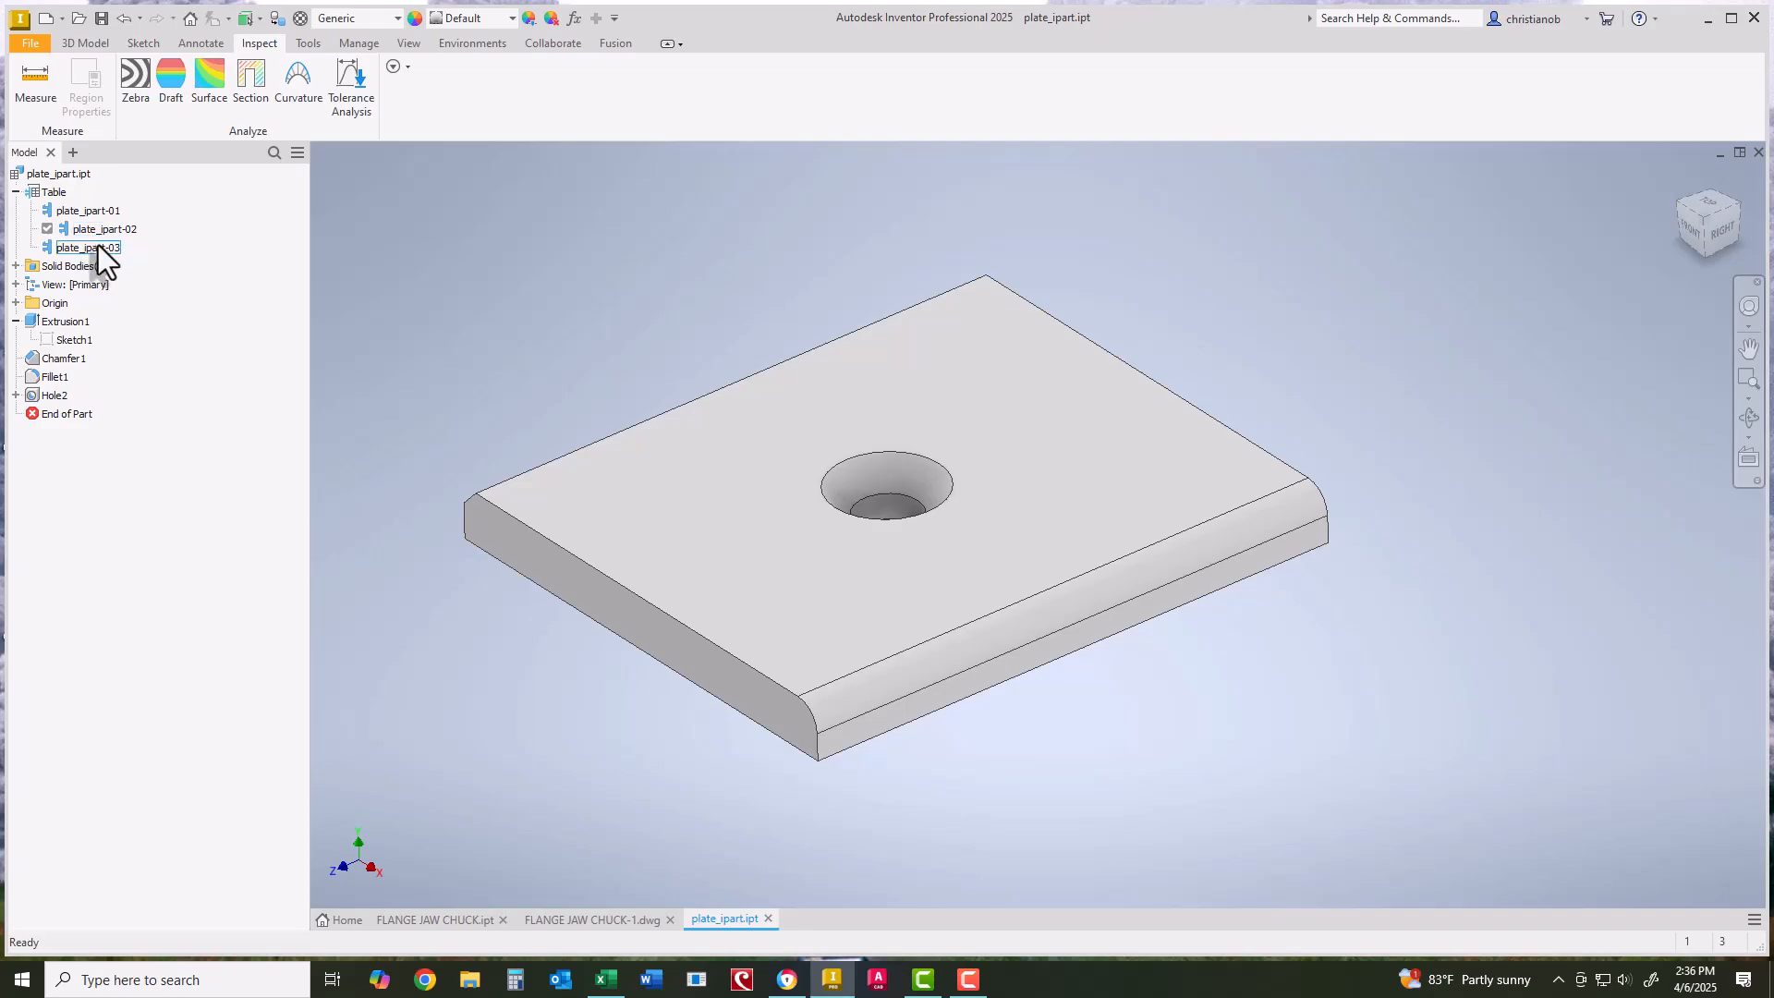
pyautogui.doubleClick(98, 246)
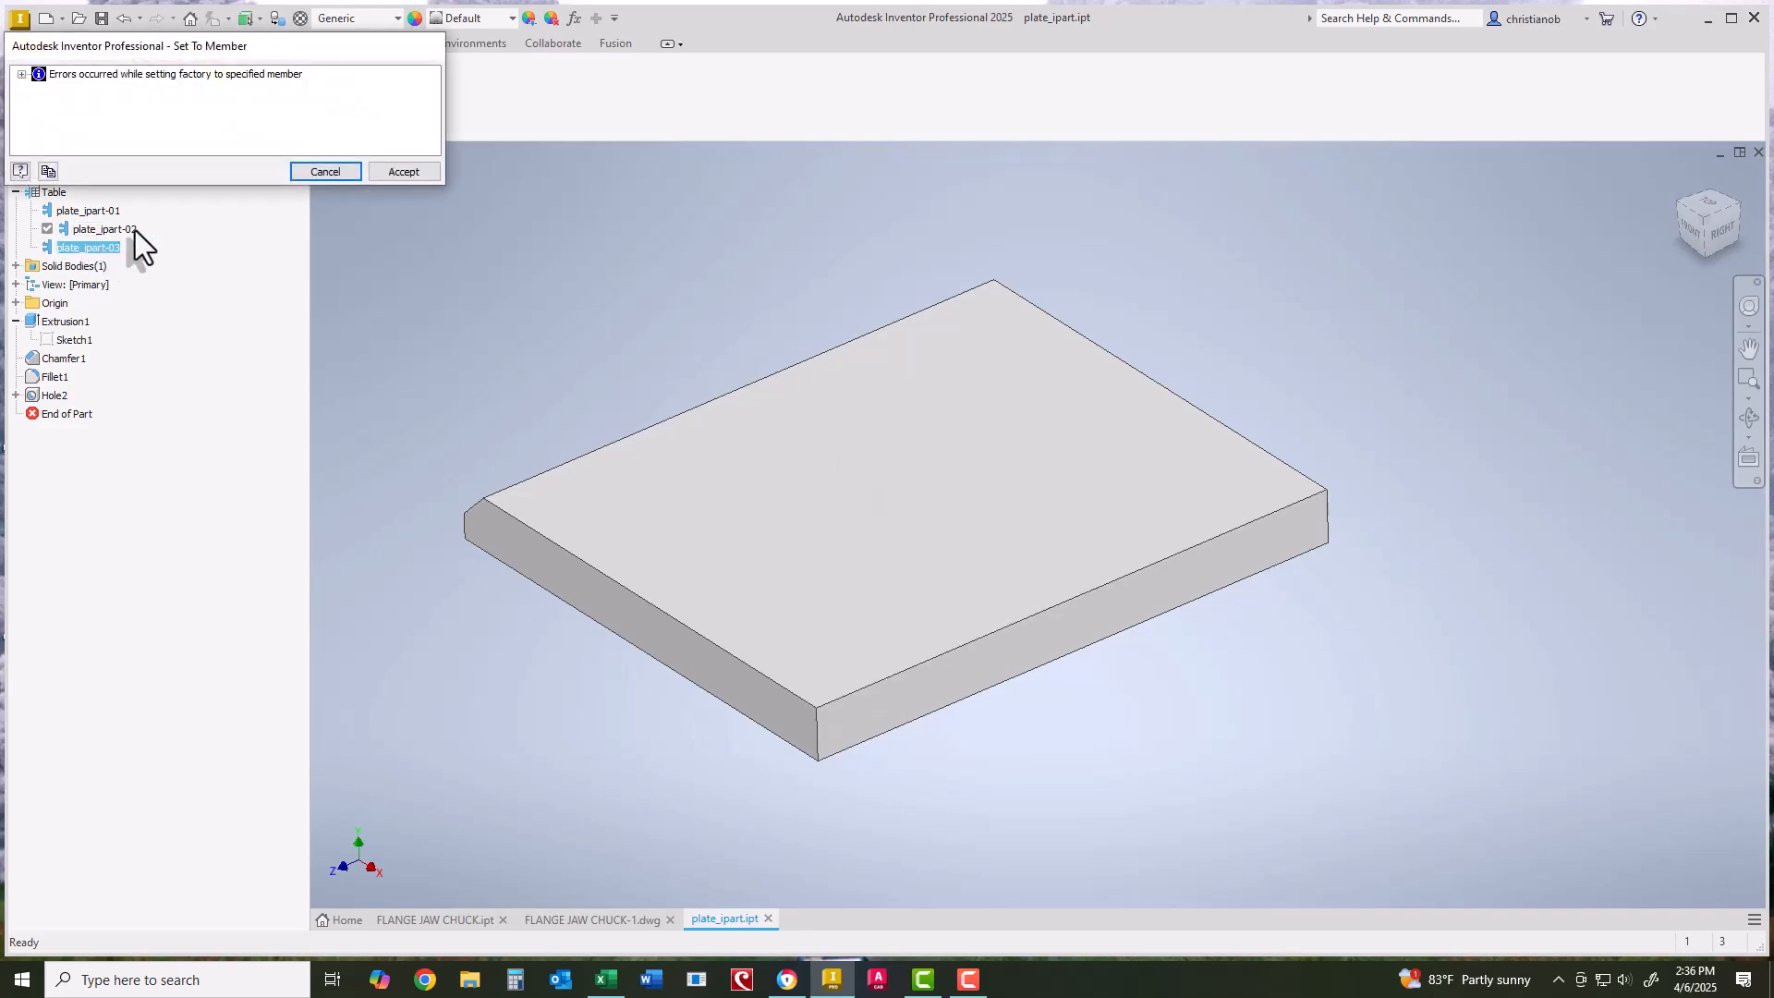
pyautogui.click(423, 170)
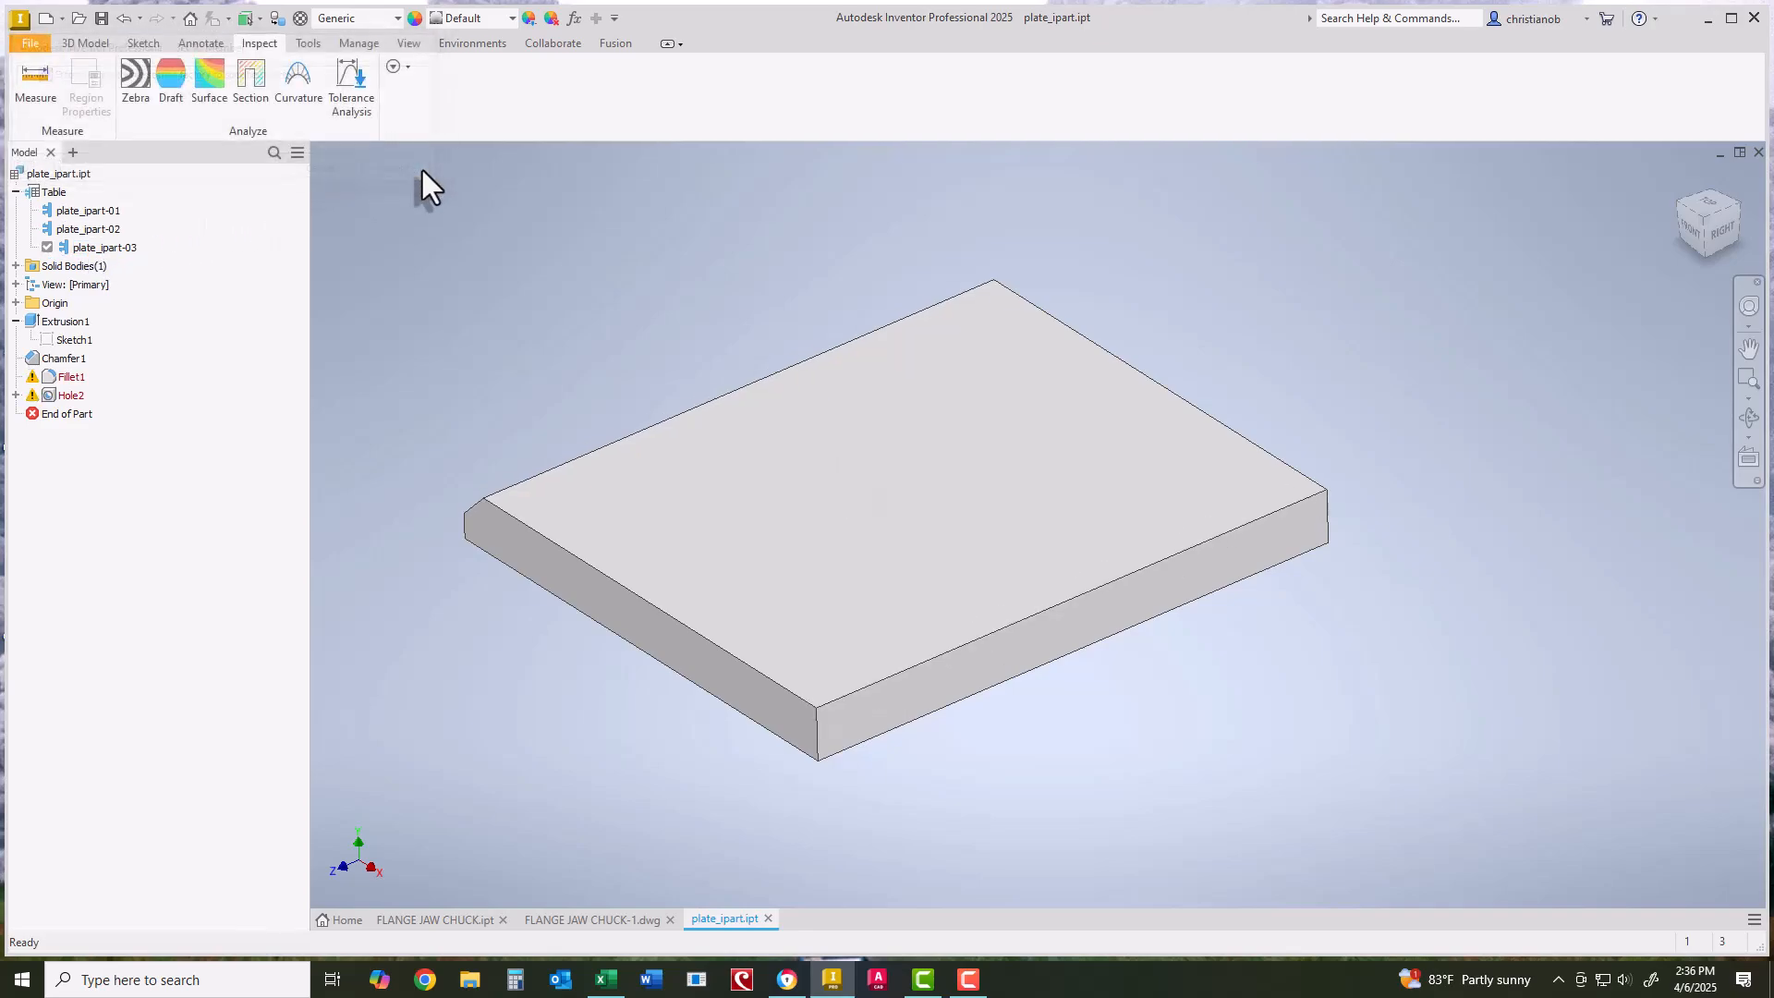
# Reactivate member plate_ipart-01, set the third member's Fillet1 parameter d7 to 0.2 in the iPart table, and accept it.
pyautogui.click(103, 229)
pyautogui.doubleClick(96, 211)
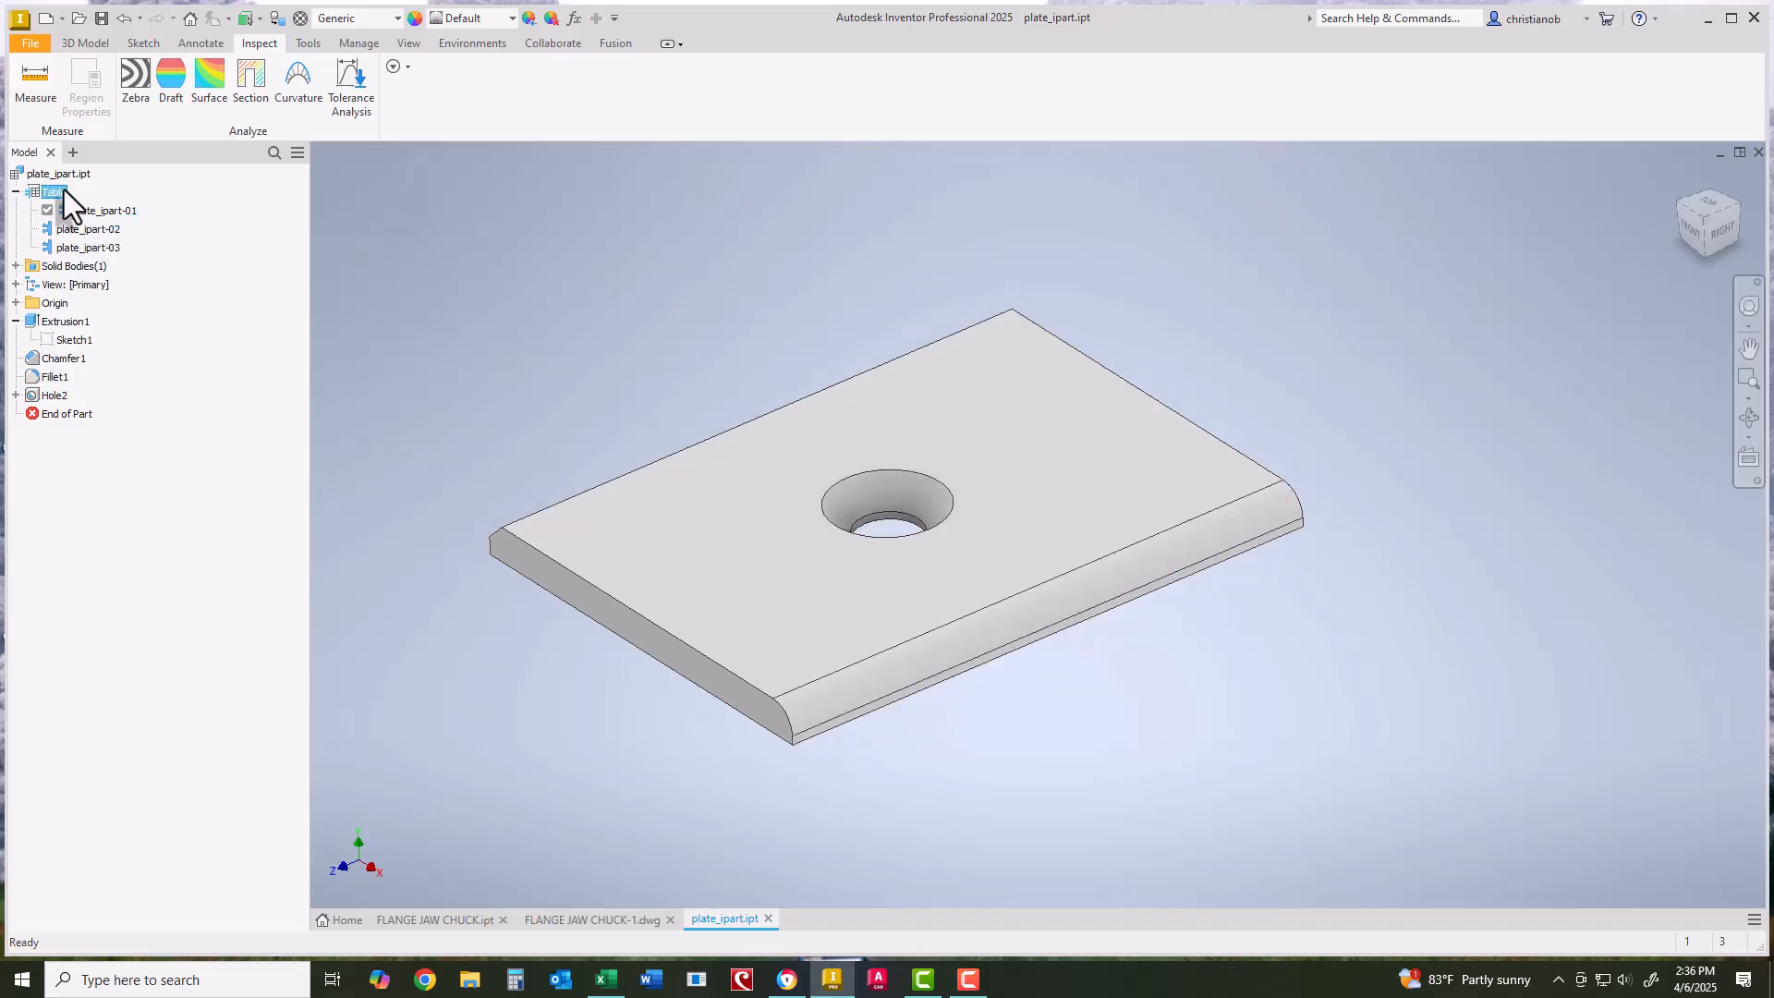
pyautogui.rightClick(63, 191)
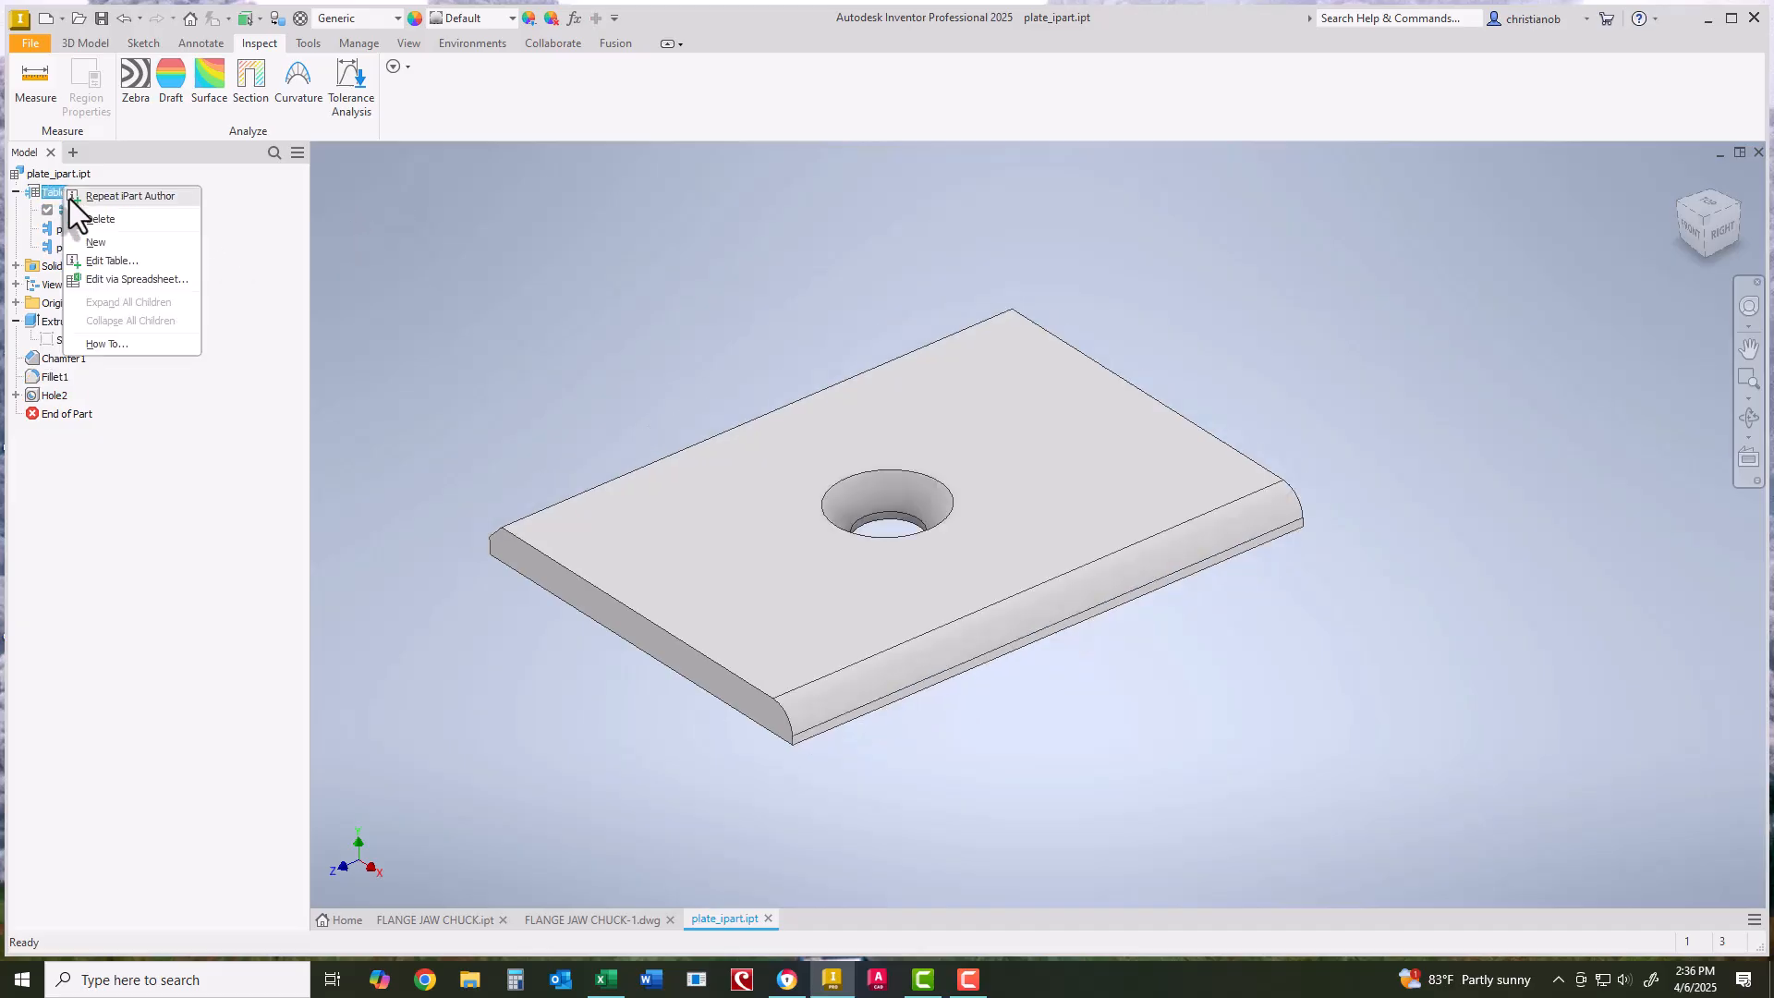
pyautogui.click(123, 259)
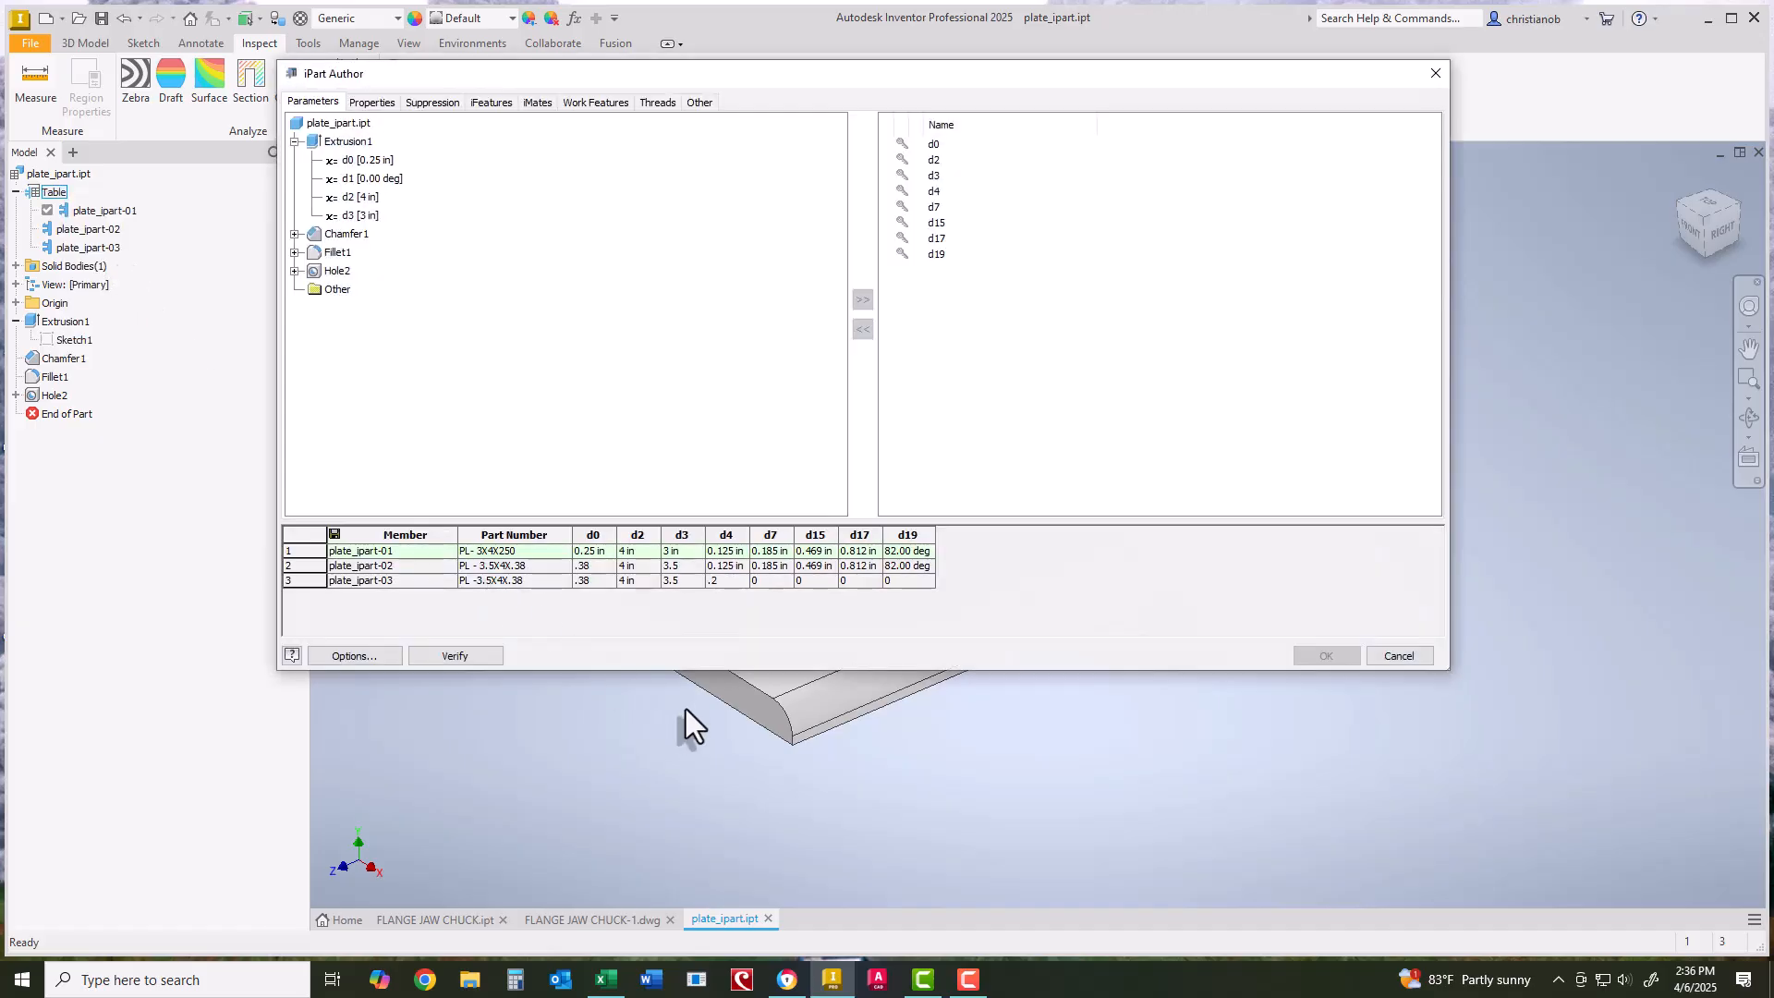
pyautogui.click(294, 234)
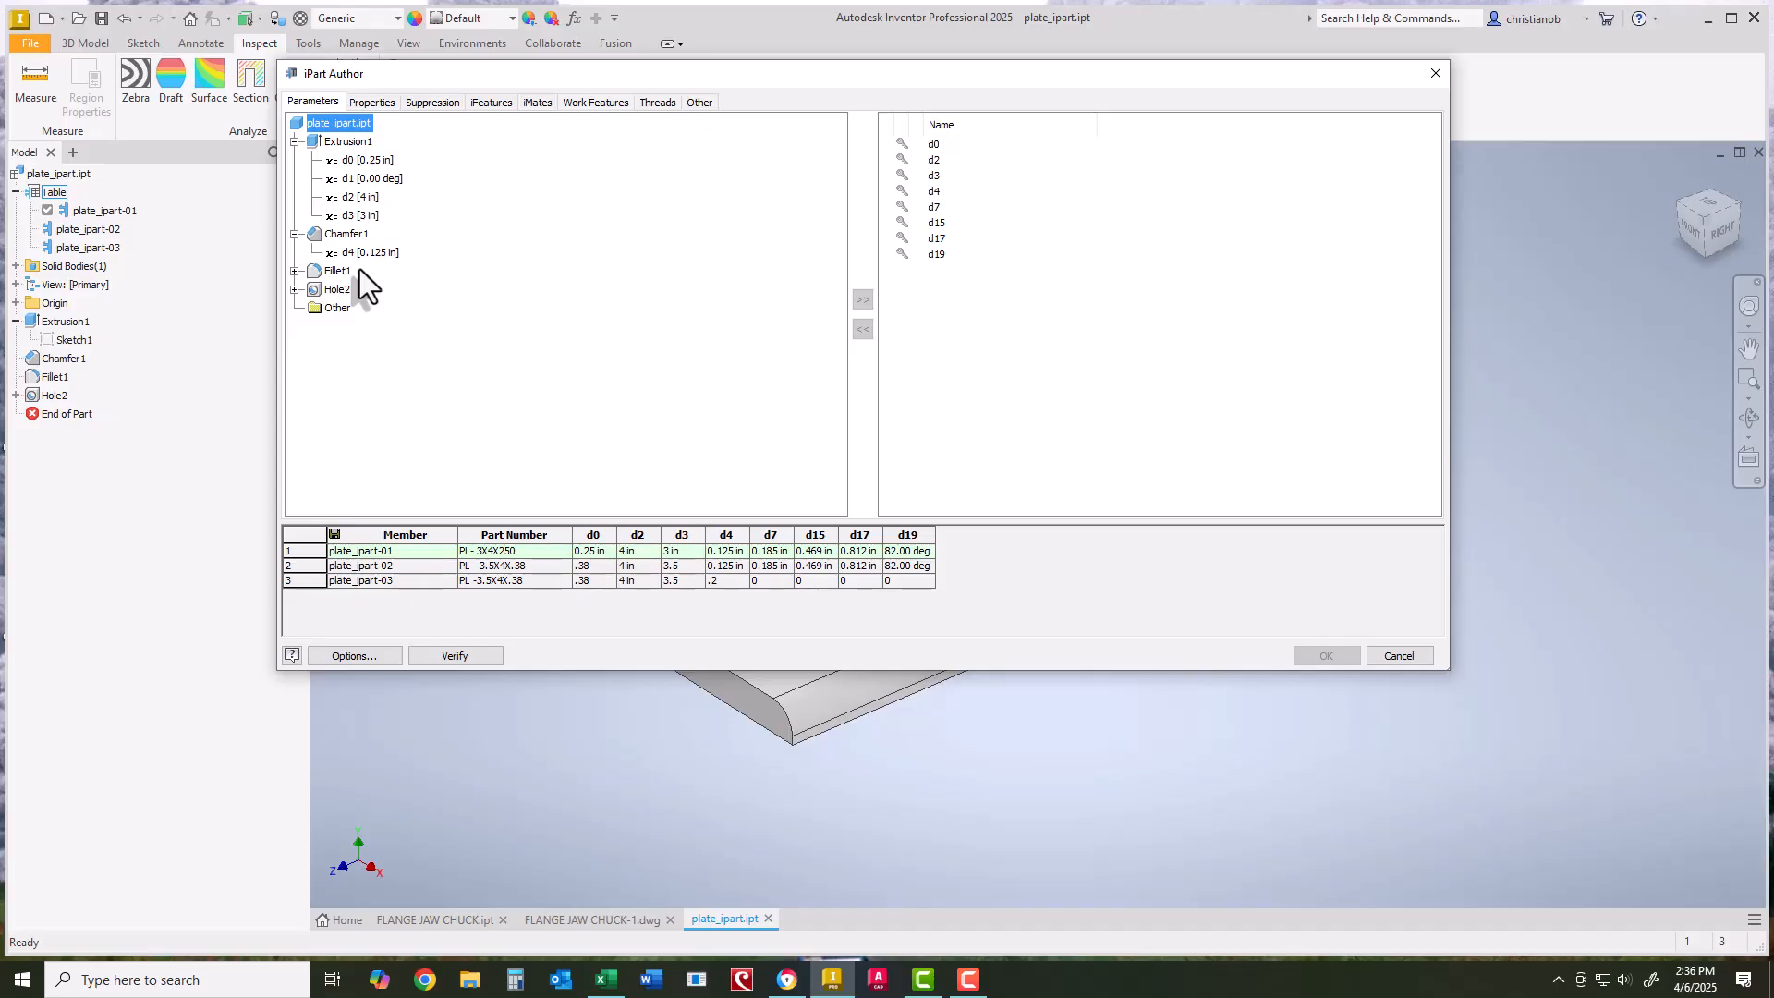
pyautogui.click(294, 271)
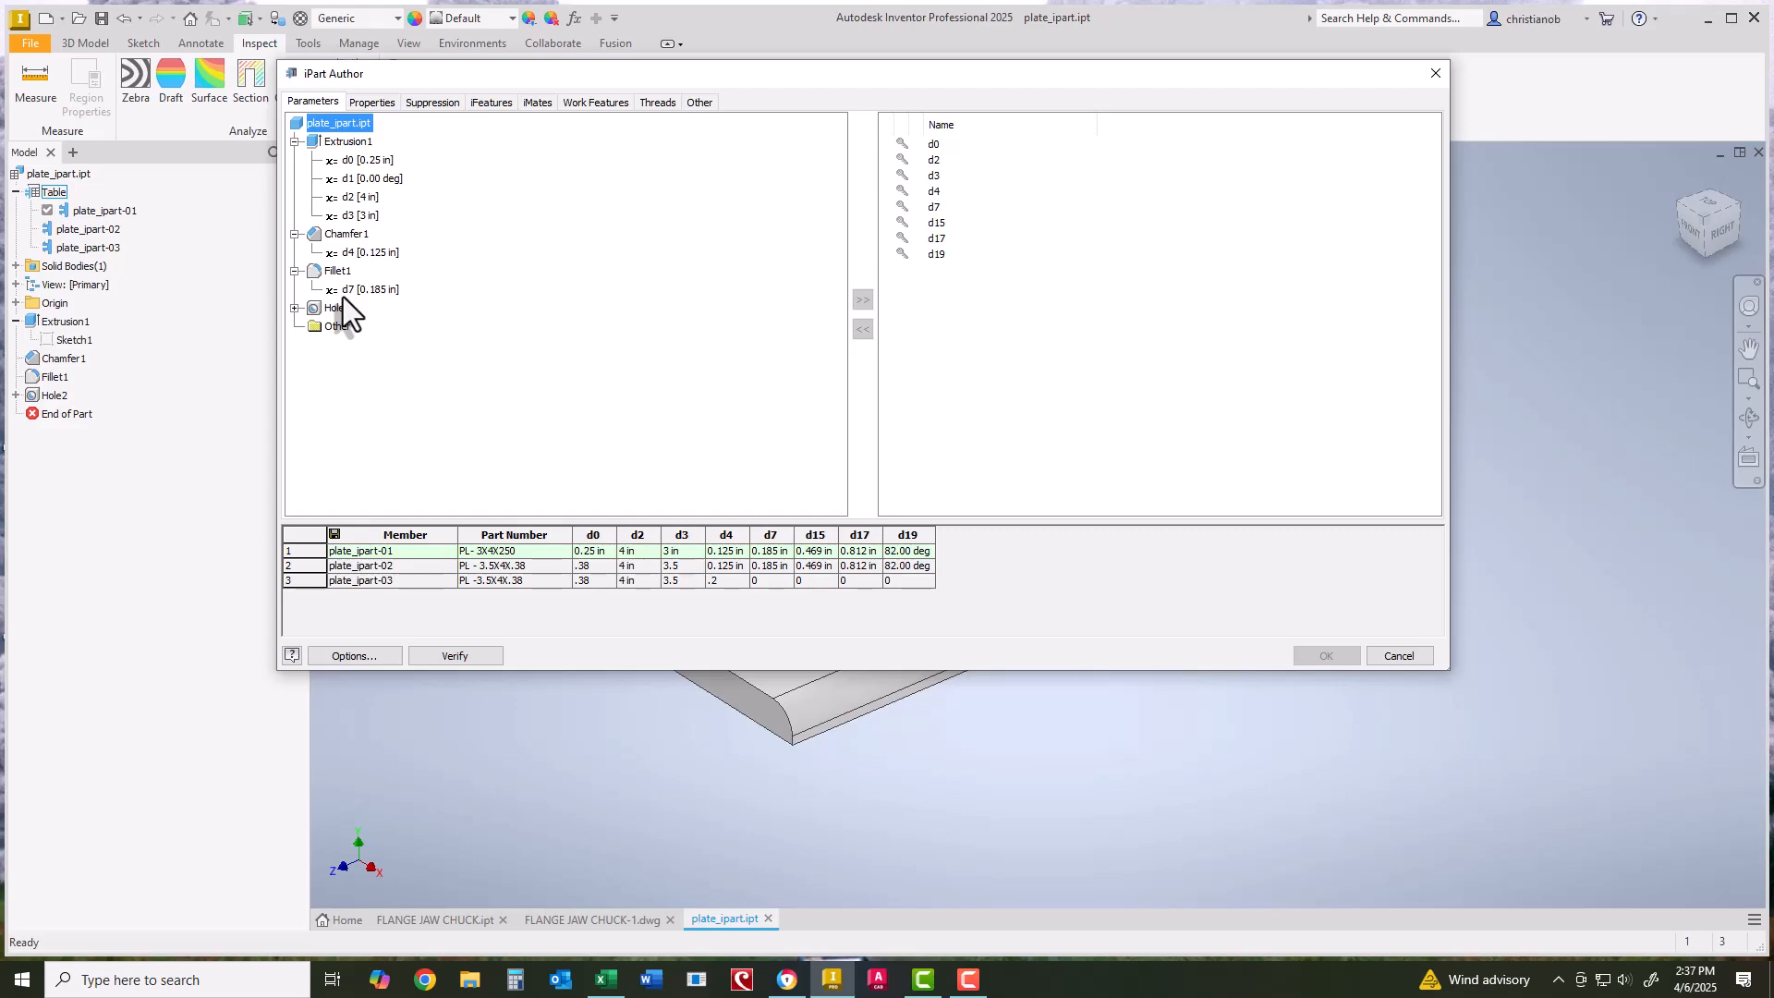
pyautogui.click(770, 577)
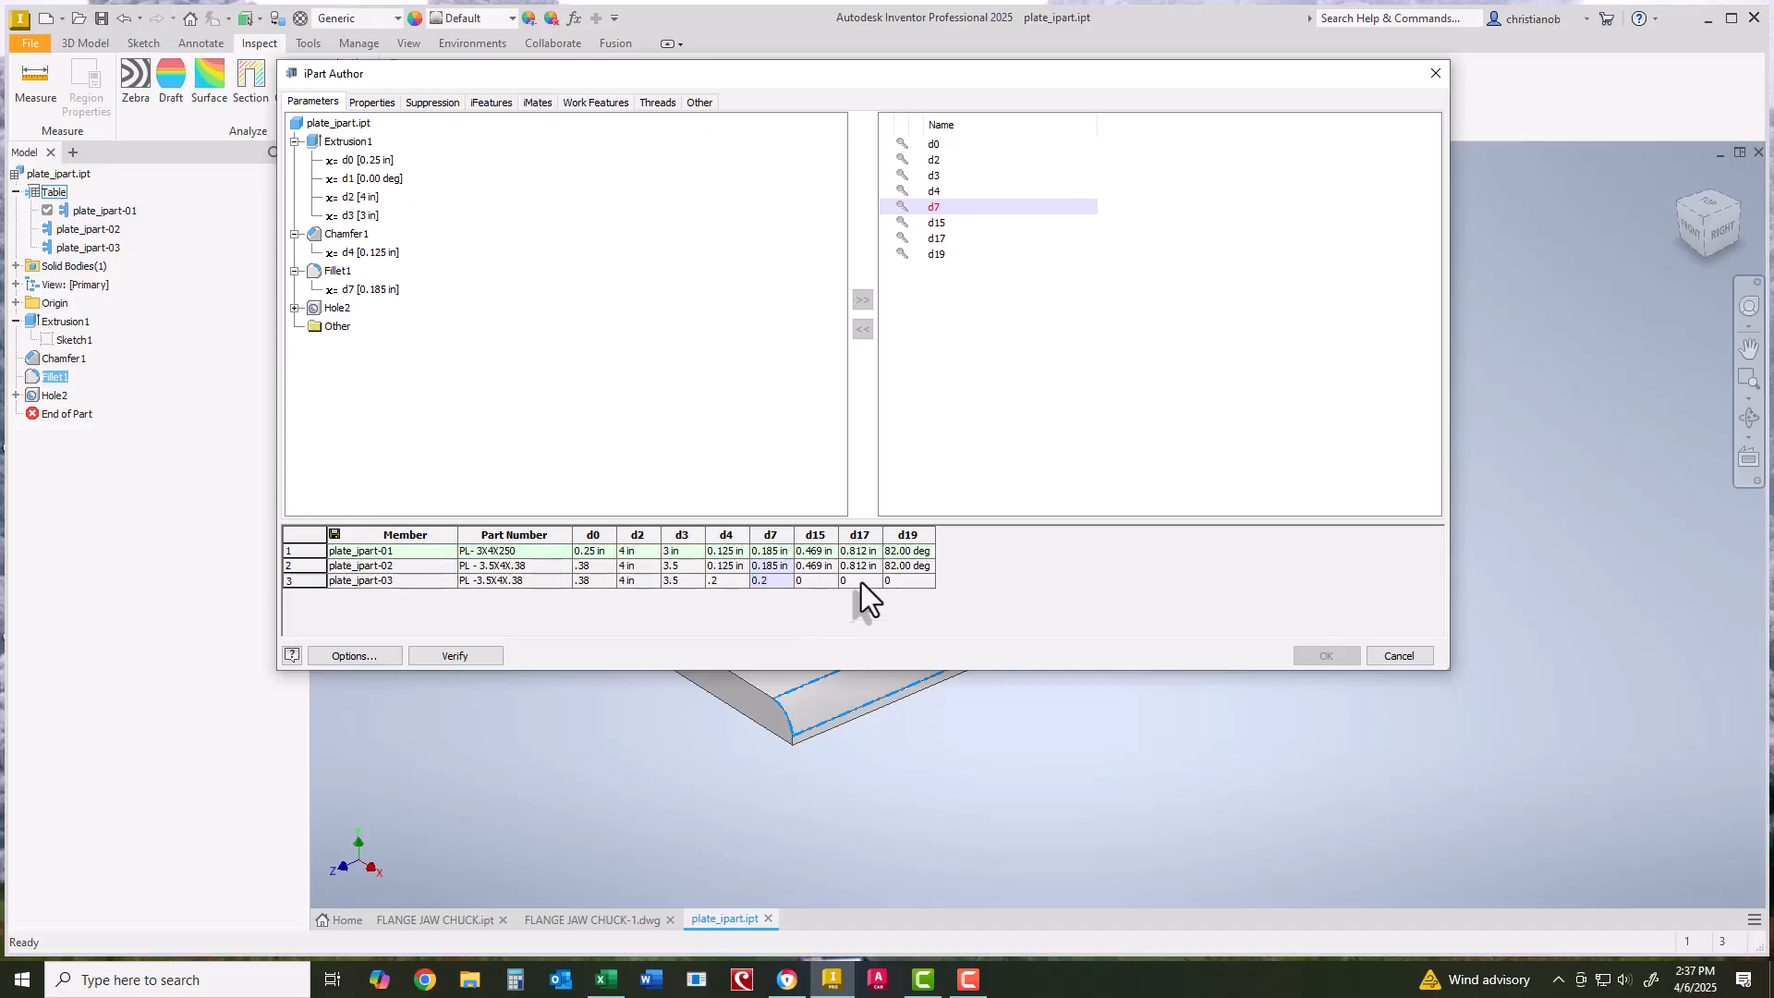
pyautogui.click(813, 582)
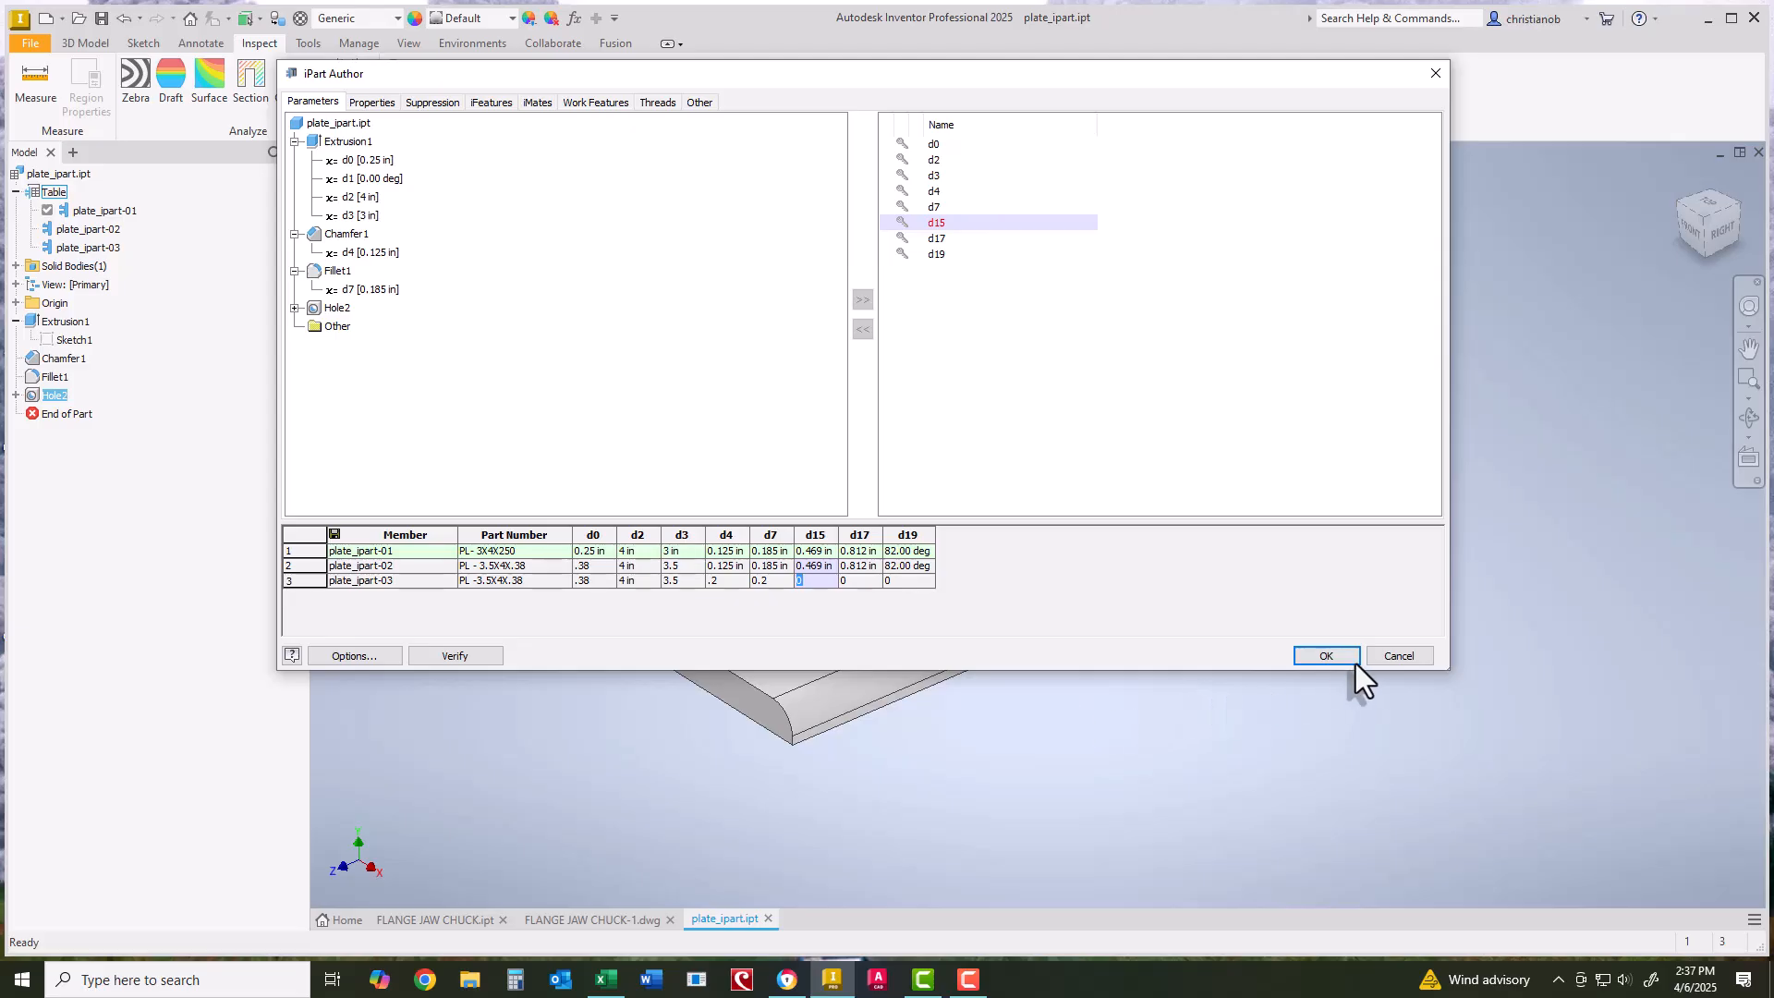
pyautogui.click(1351, 658)
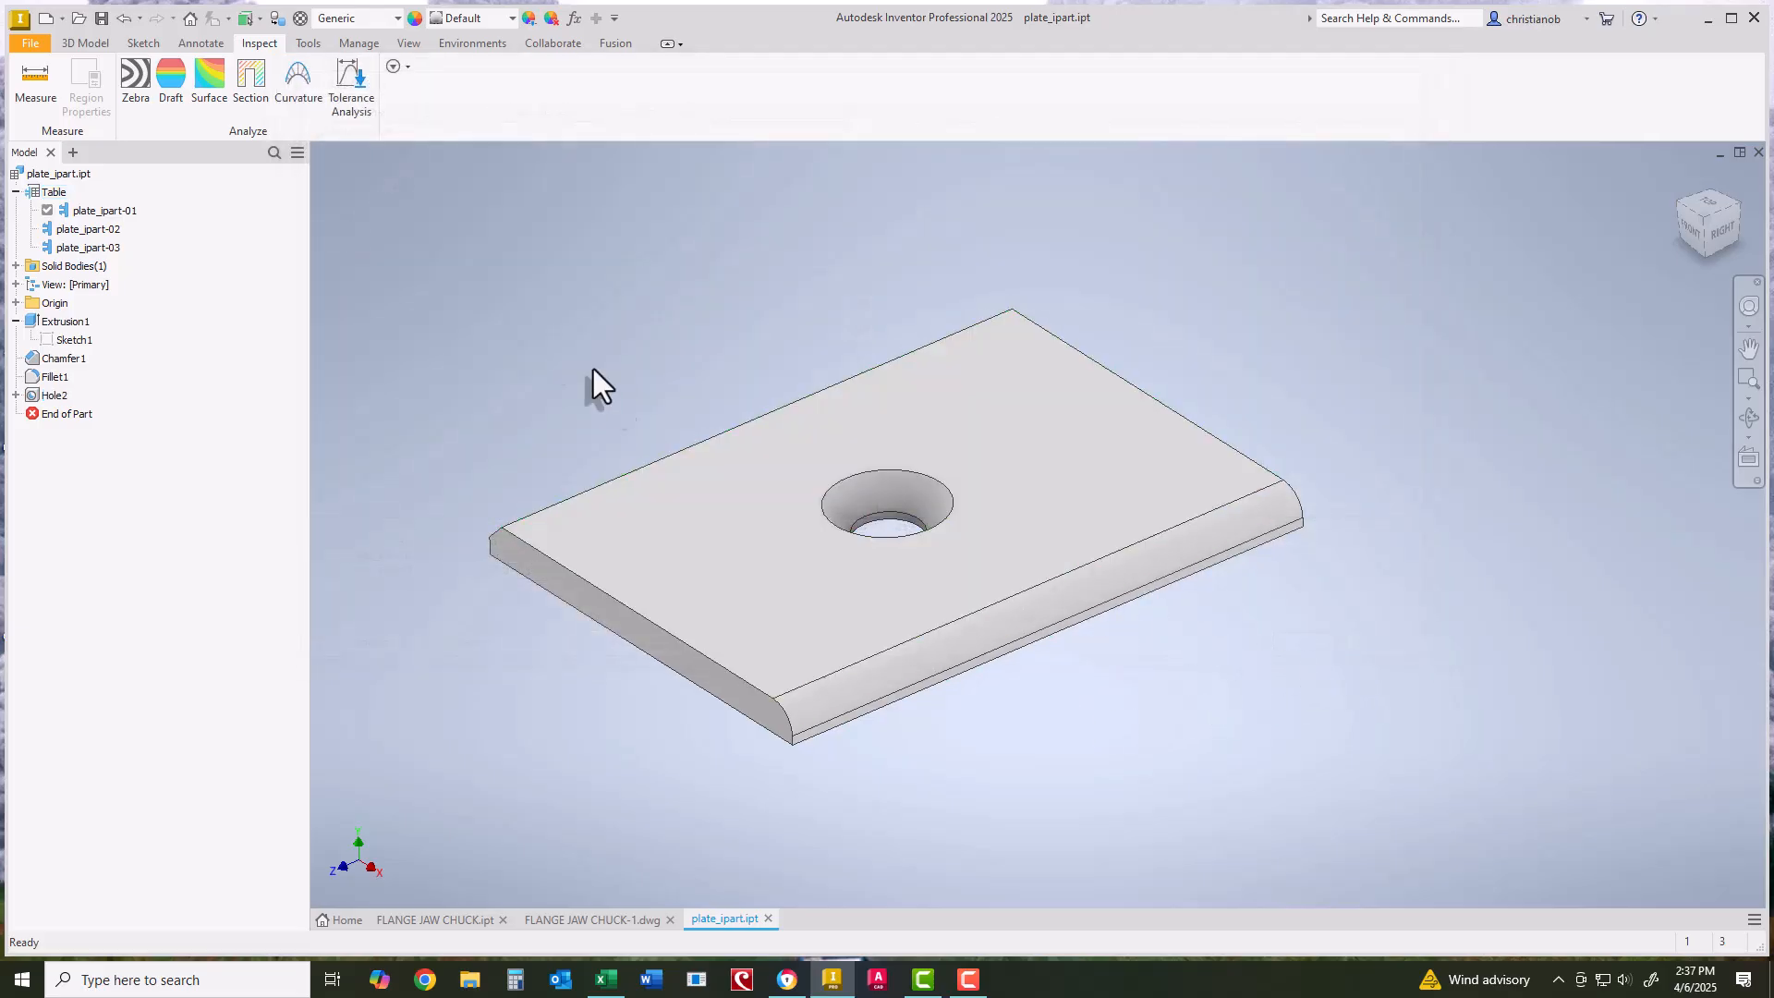
# Activate member plate_ipart-03 and accept the switch to check its geometry, activate plate_ipart-02, and return to plate_ipart-01.
pyautogui.doubleClick(82, 246)
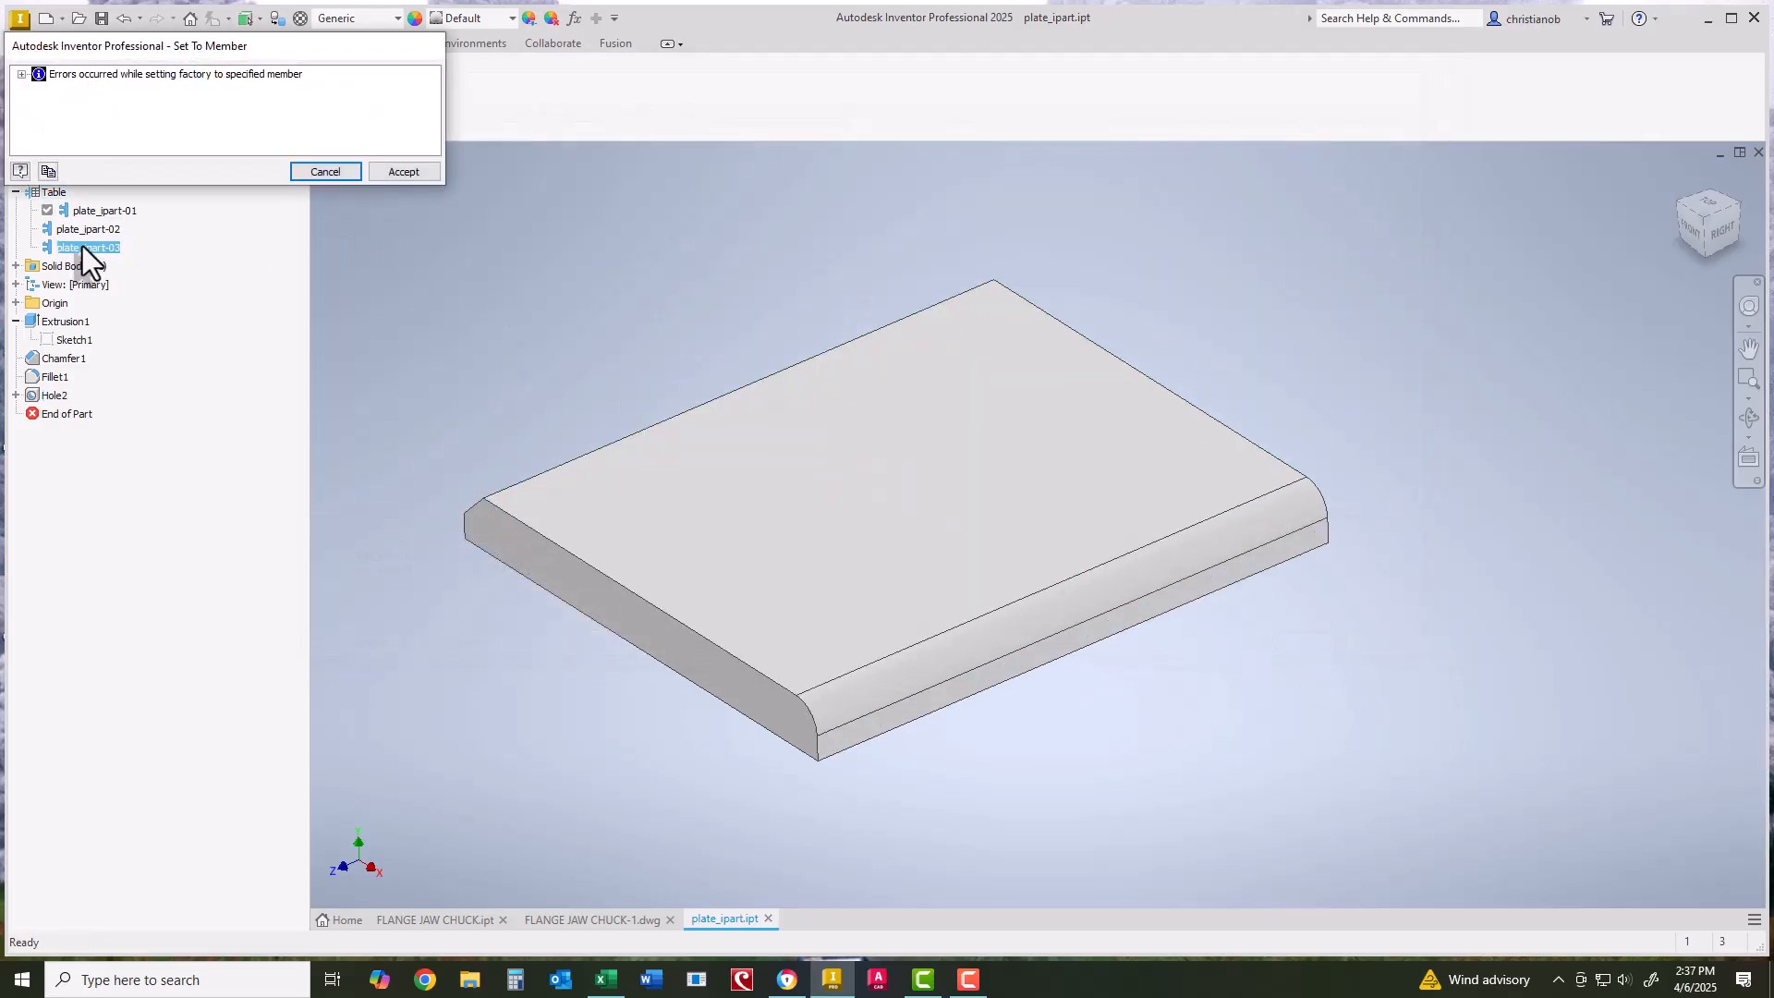
pyautogui.click(384, 172)
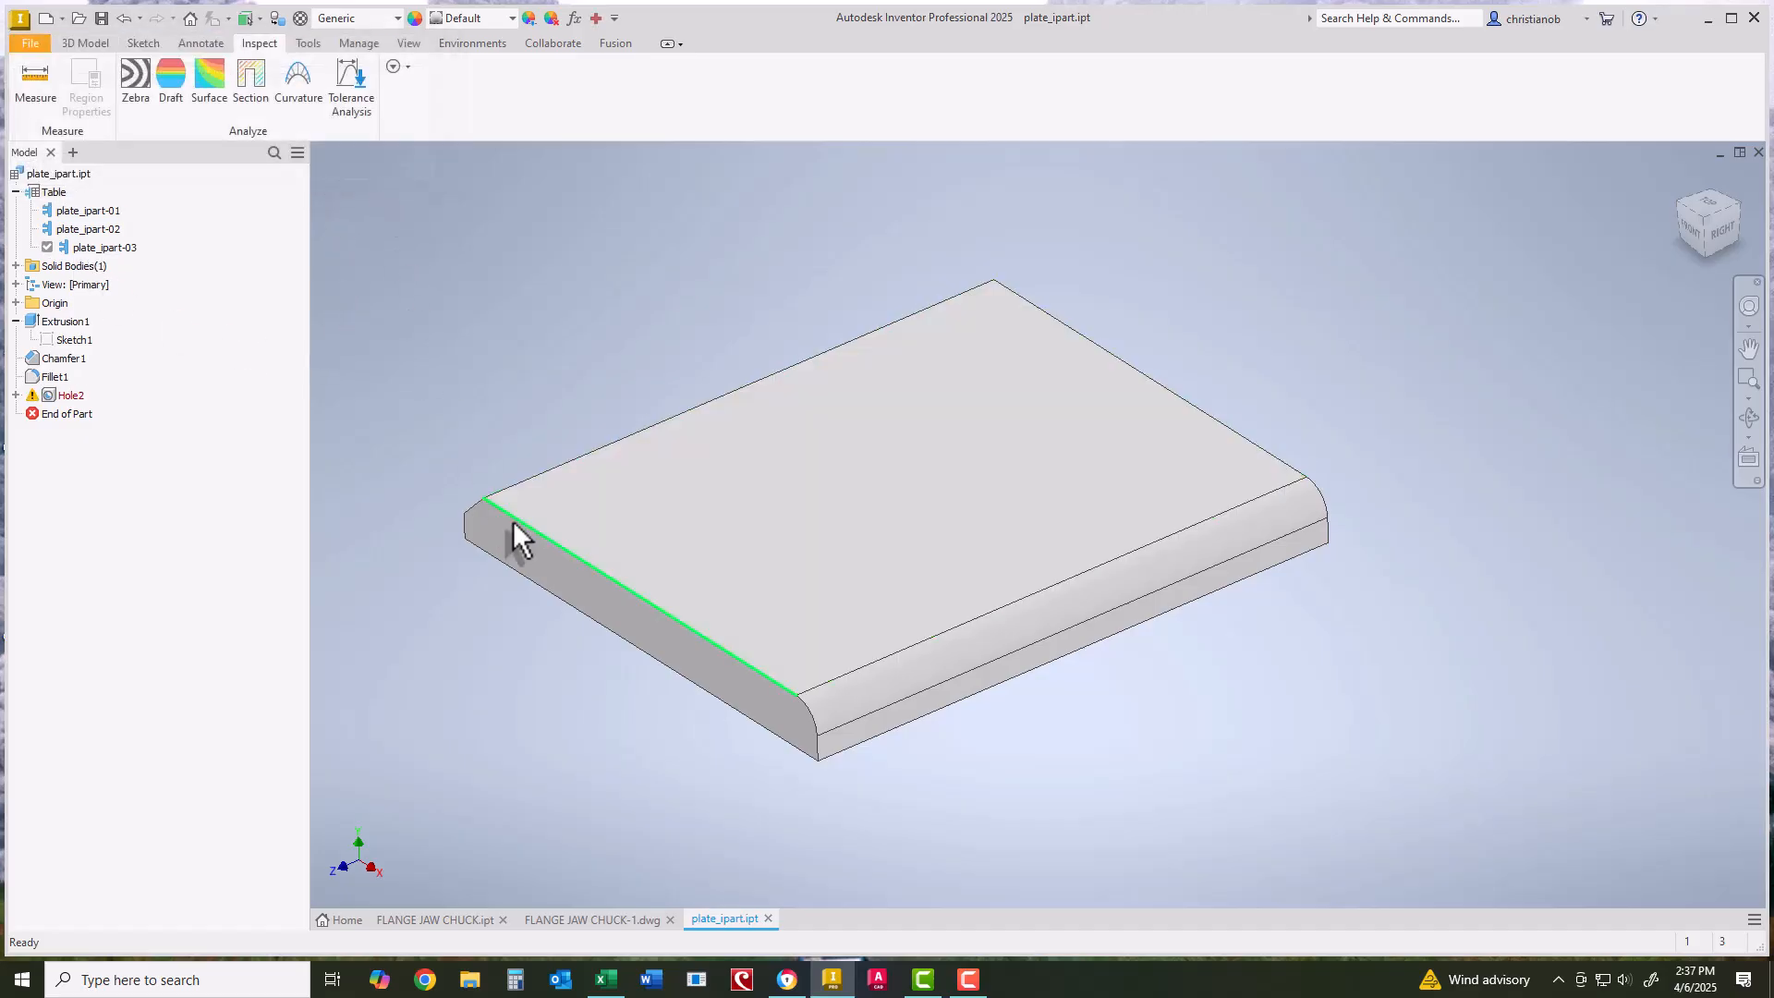
pyautogui.moveTo(513, 524)
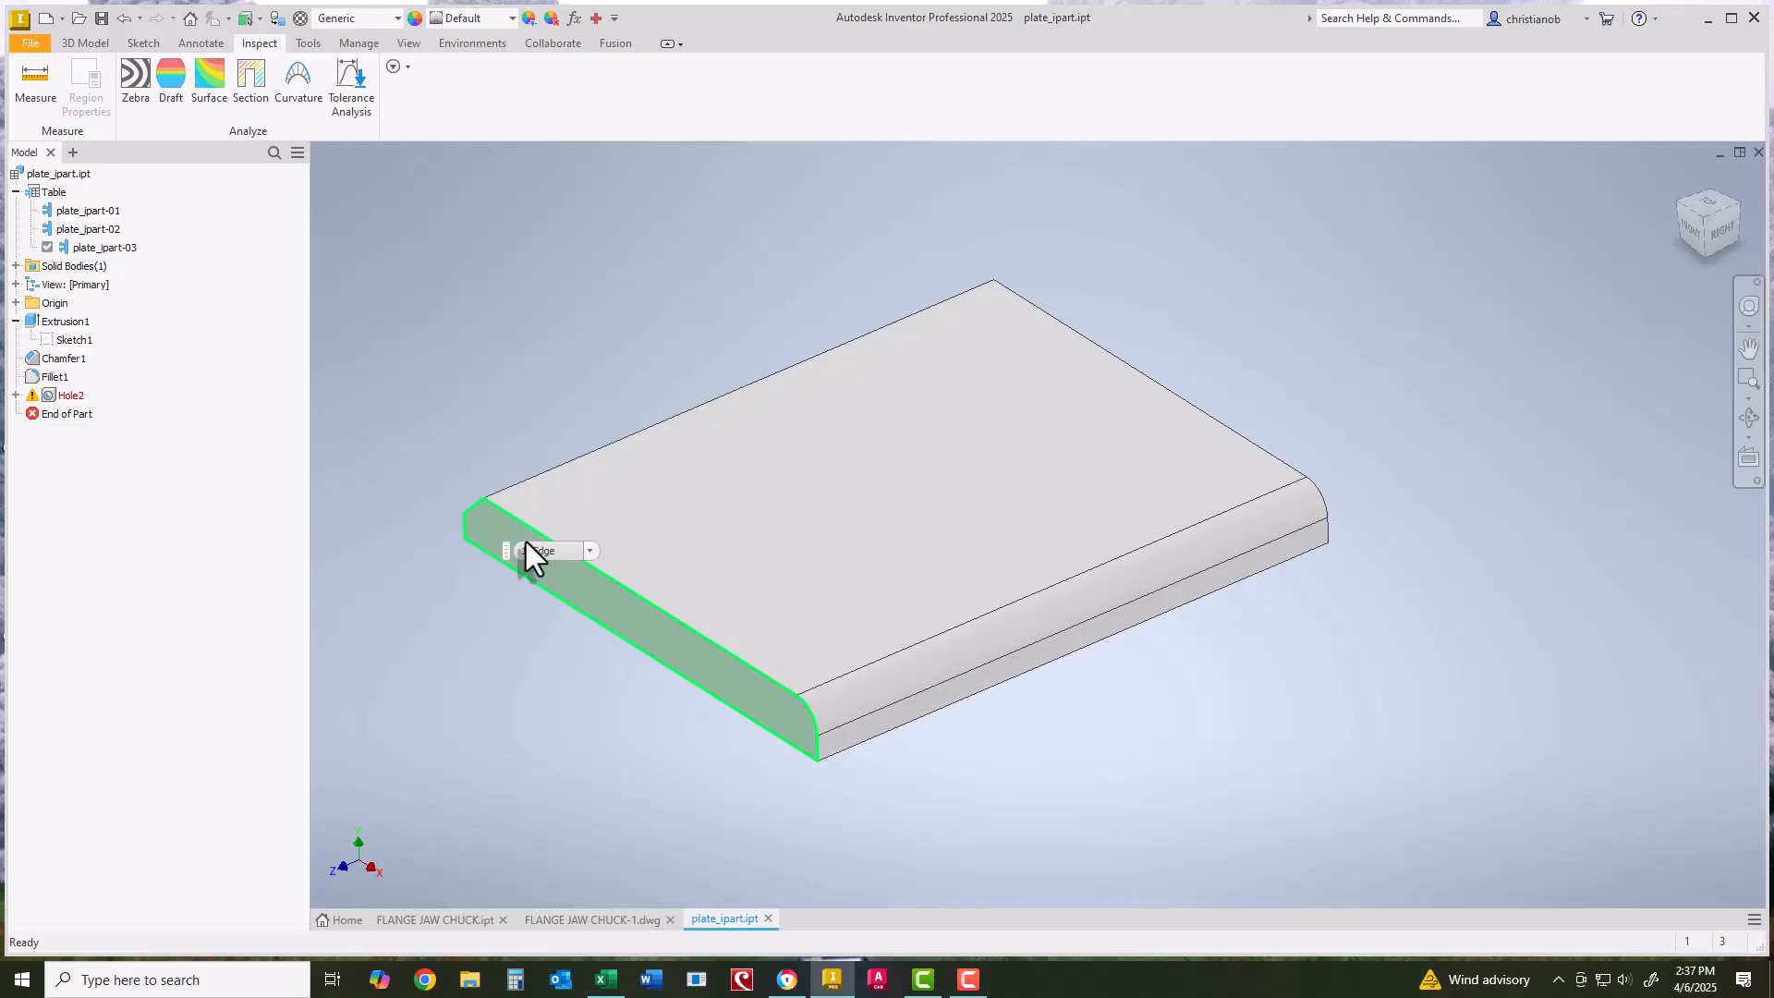
pyautogui.doubleClick(105, 231)
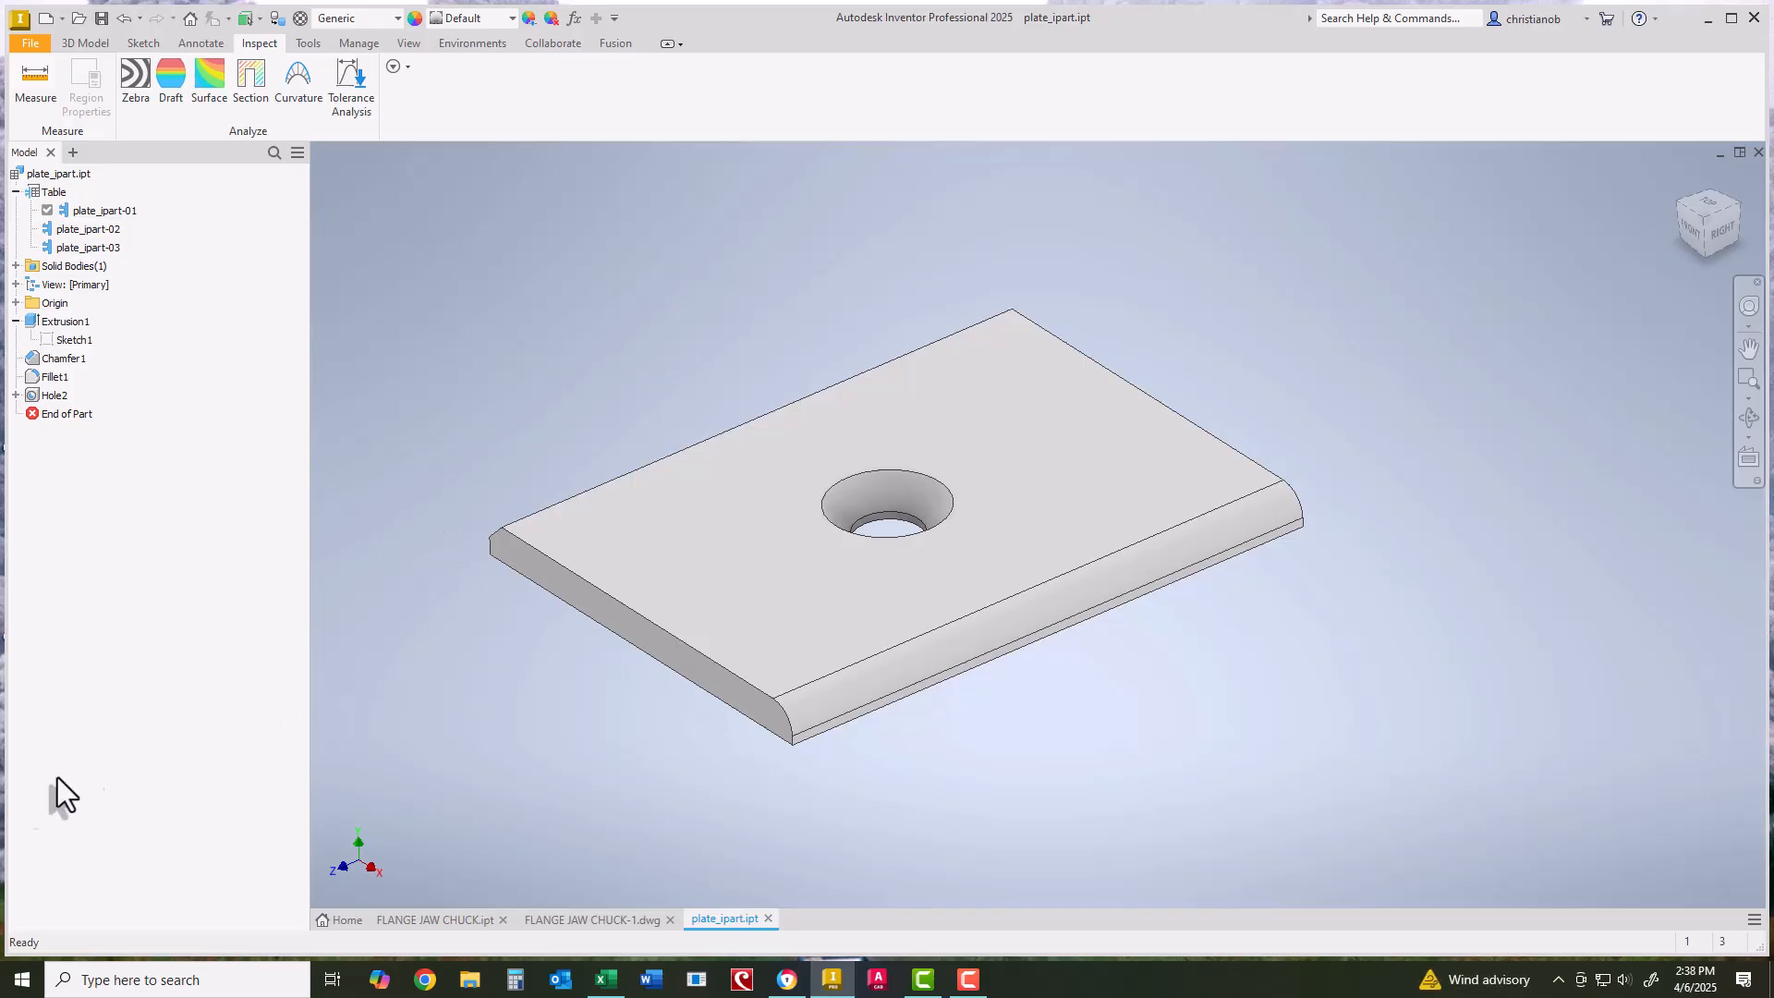
# Examine the FLANGE JAW CHUCK.ipt part and its drawing FLANGE JAW CHUCK-1.dwg, including the specification tables, and bring up the drawing's annotation tools.
pyautogui.click(421, 920)
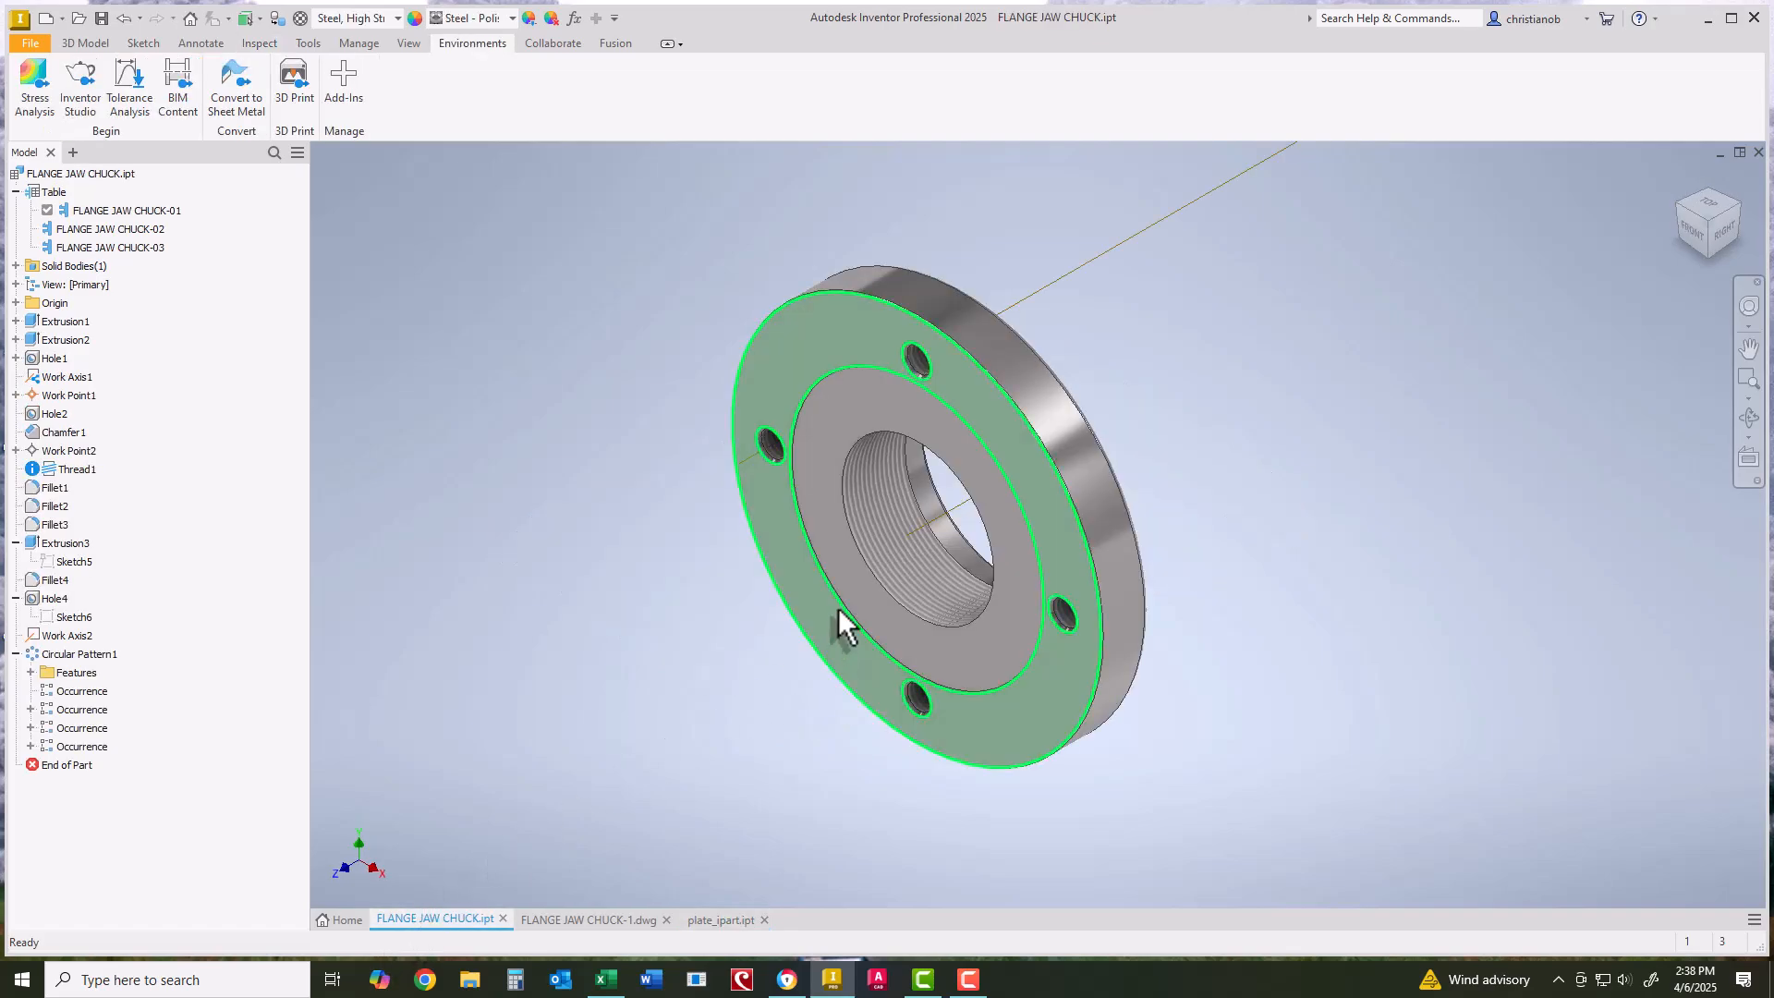
pyautogui.moveTo(889, 614)
pyautogui.keyDown('shift'); pyautogui.mouseDown(button='middle')
pyautogui.moveTo(733, 646)
pyautogui.moveTo(621, 697)
pyautogui.moveTo(706, 684)
pyautogui.moveTo(831, 619)
pyautogui.moveTo(887, 626)
pyautogui.moveTo(839, 644)
pyautogui.mouseUp(button='middle'); pyautogui.keyUp('shift')
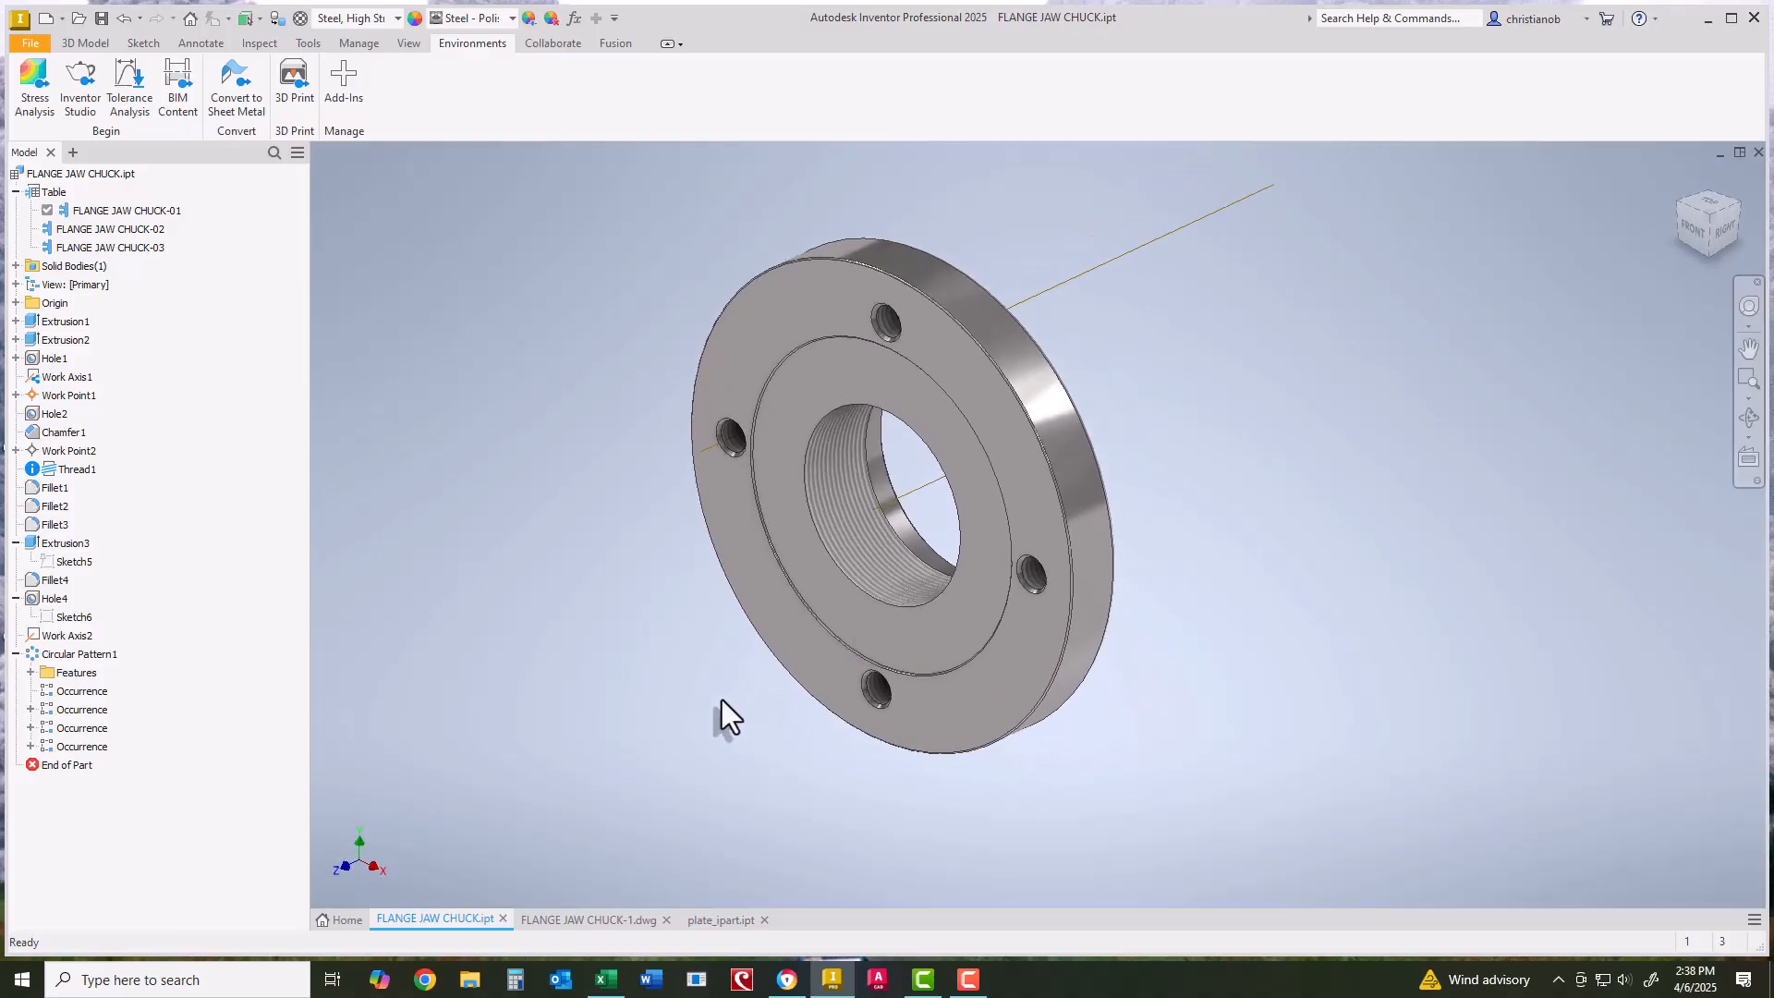
pyautogui.click(612, 915)
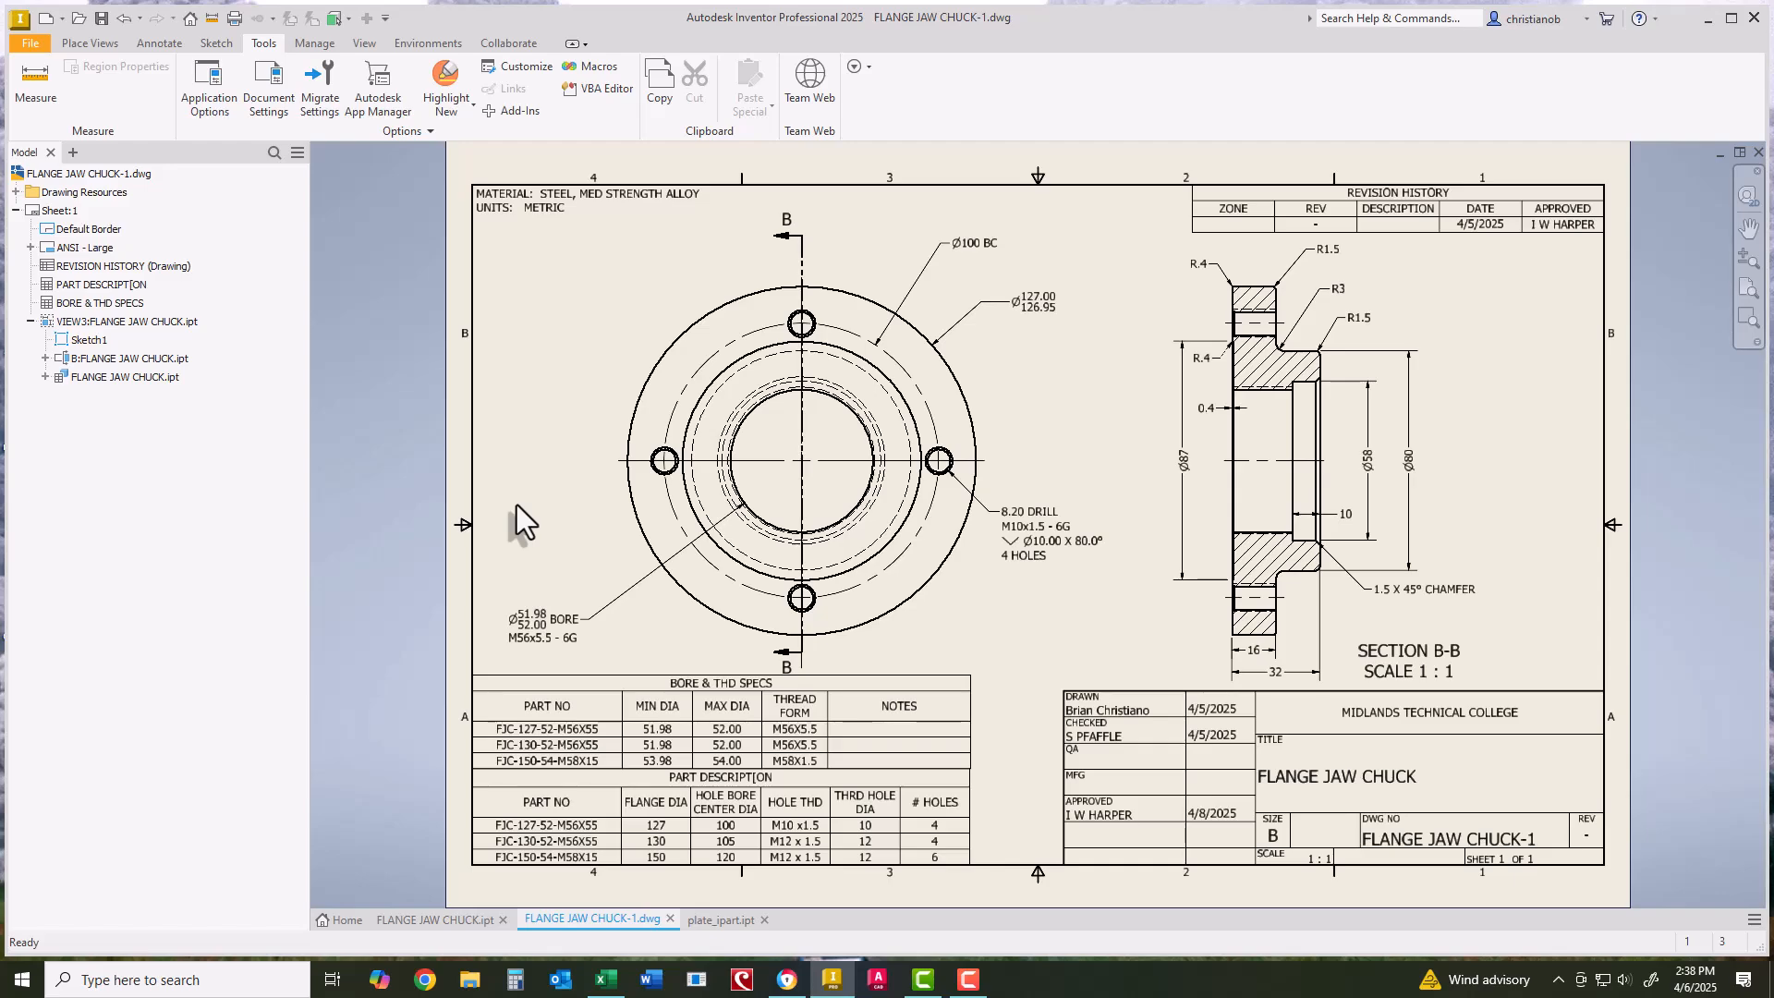
pyautogui.click(573, 739)
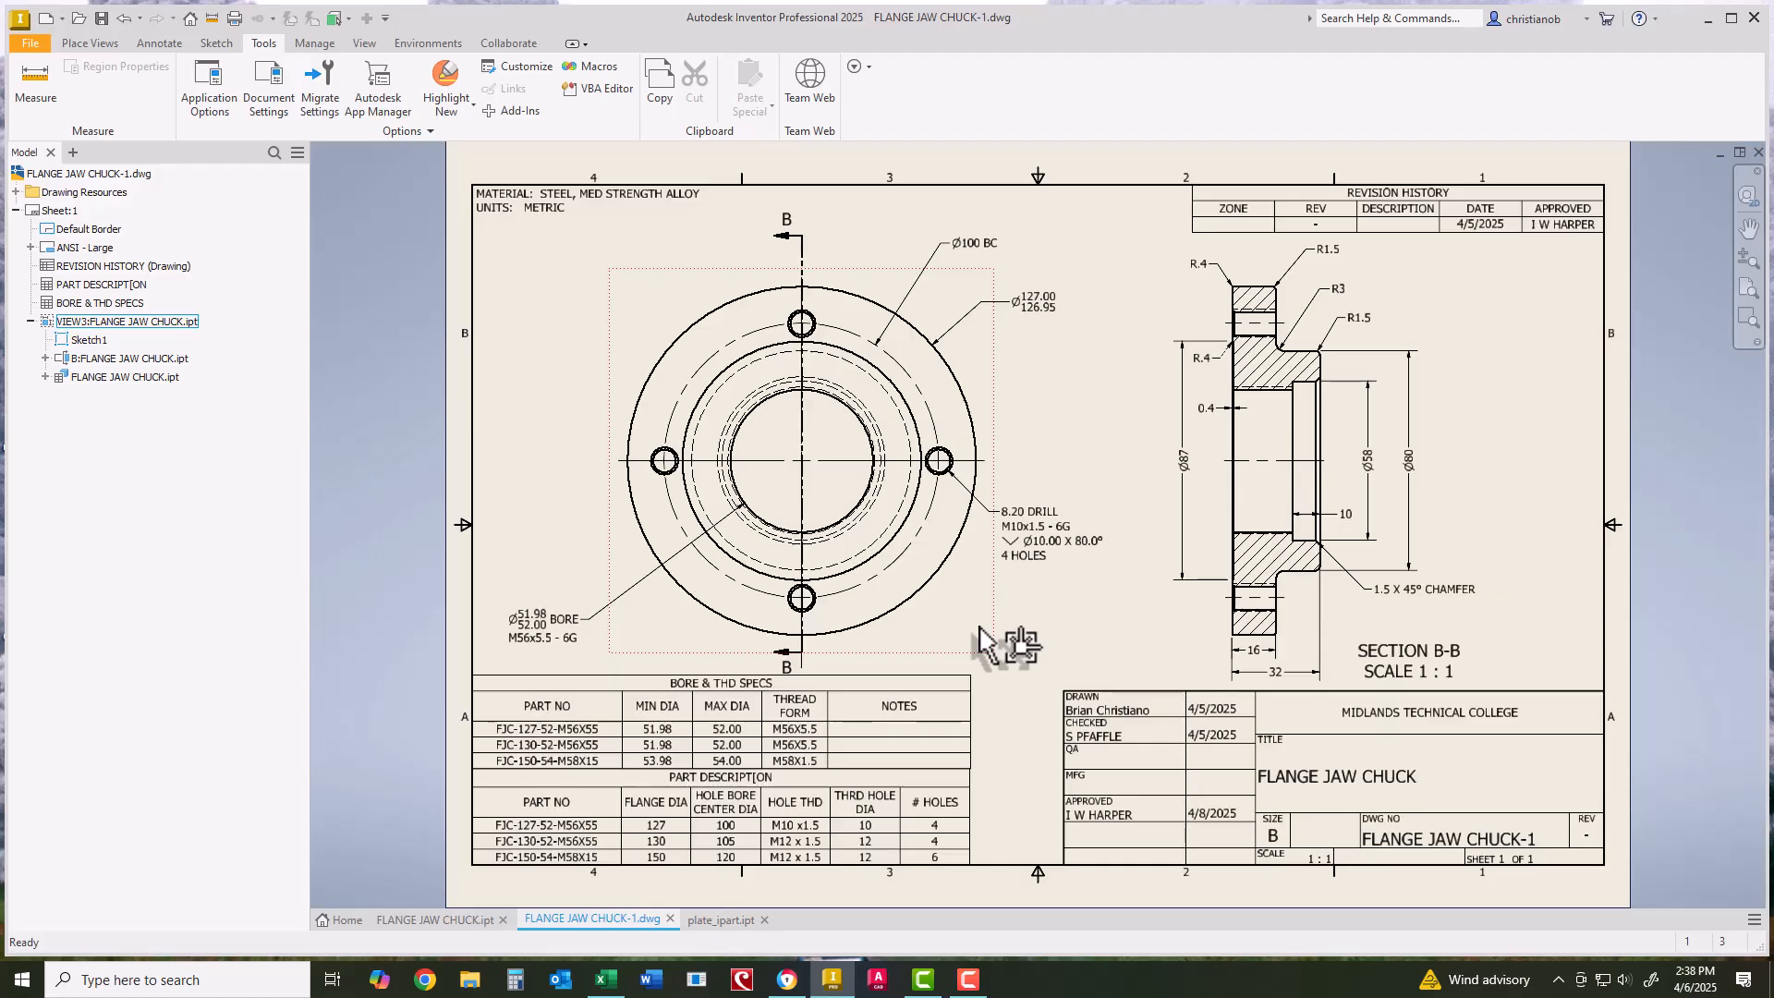
pyautogui.click(91, 38)
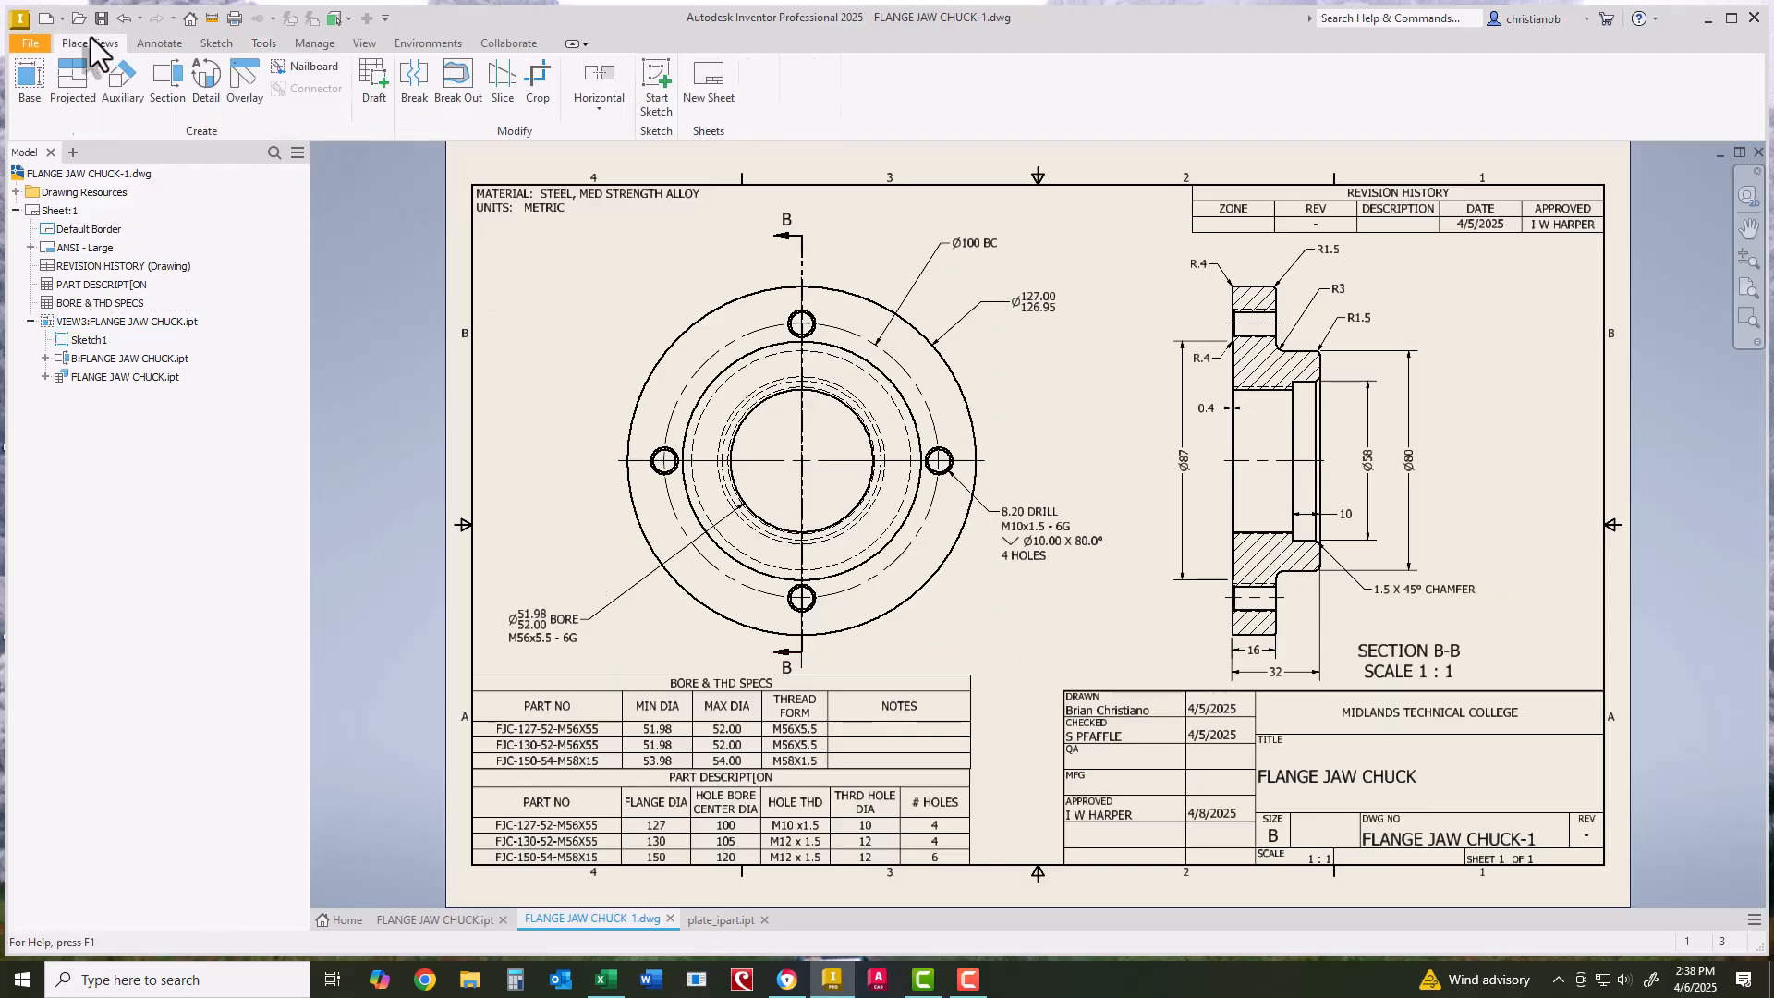
pyautogui.click(159, 44)
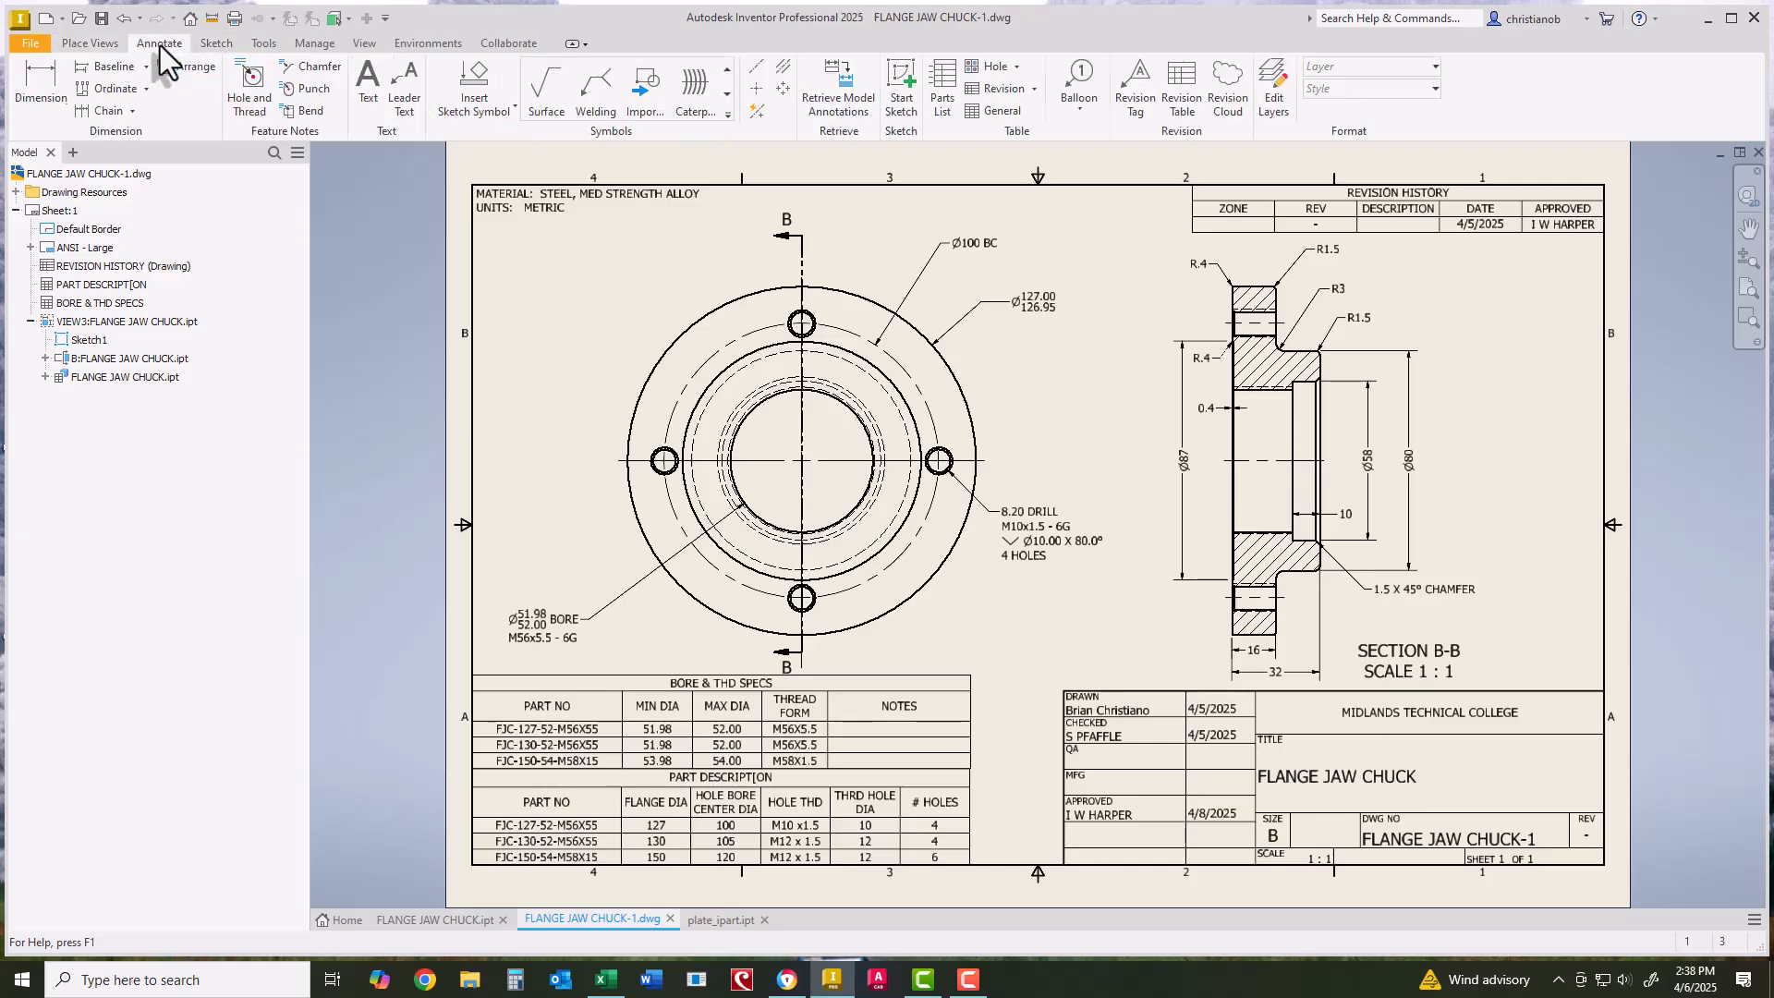